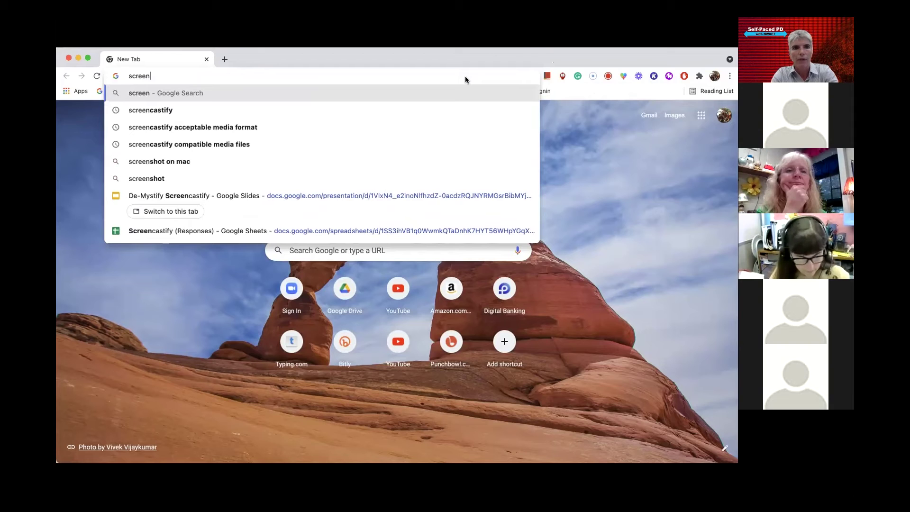
- Search Google for screencastify and reach the extension's Chrome Web Store listing through the Screencastify website
key(Down)
key(Return)
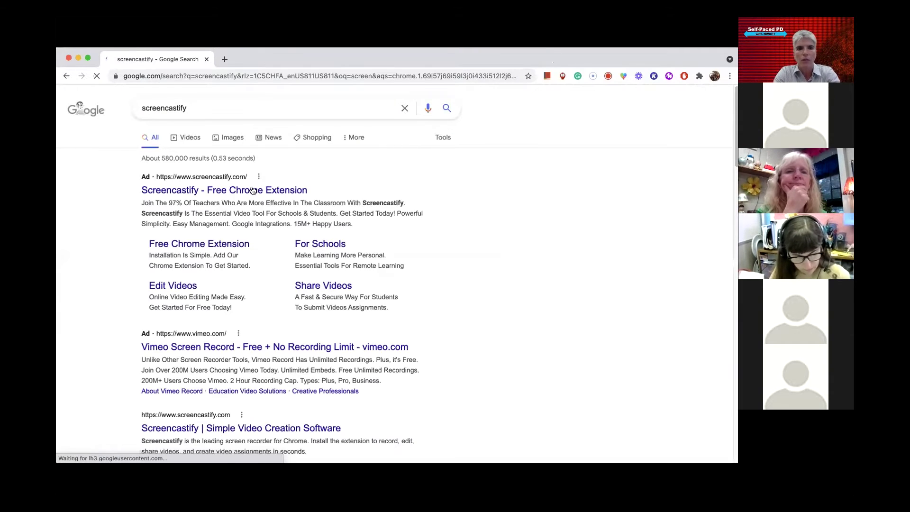
click(252, 190)
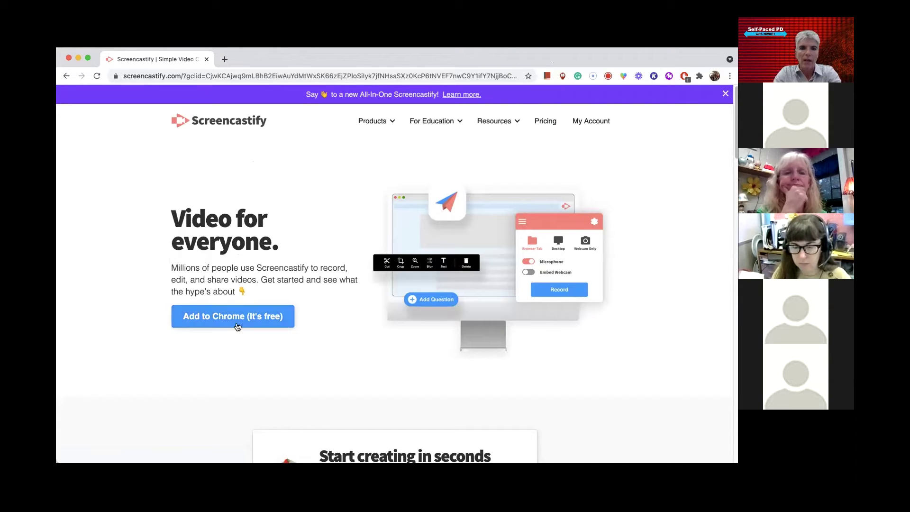
click(237, 327)
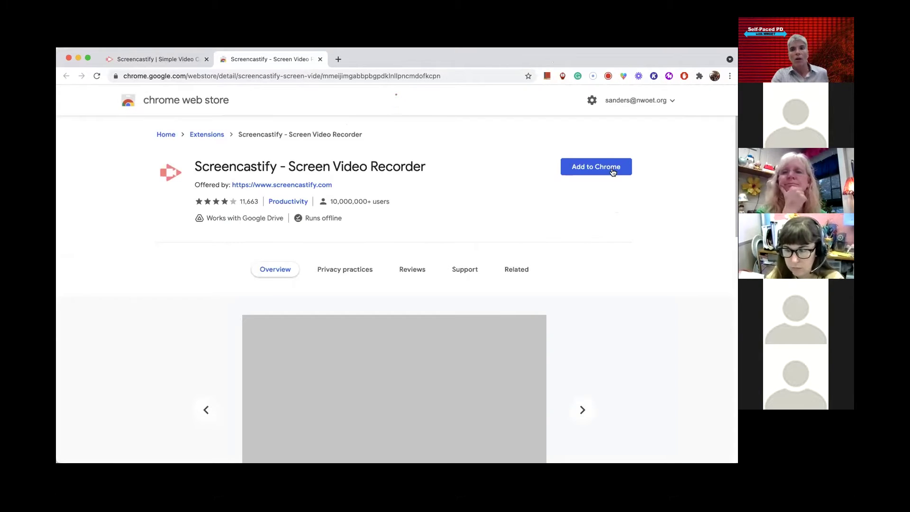
- Install the Screencastify - Screen Video Recorder extension in Chrome, then launch it and close the Your Screencasts page
click(613, 171)
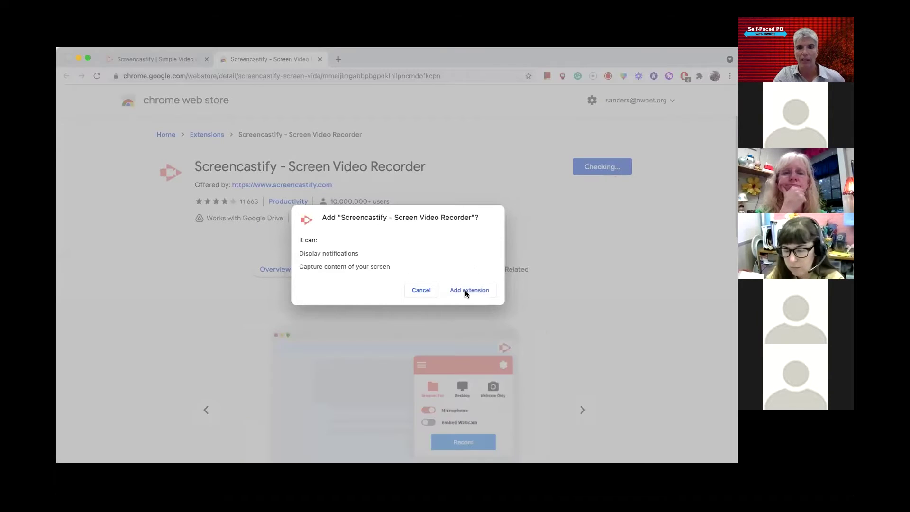
click(464, 291)
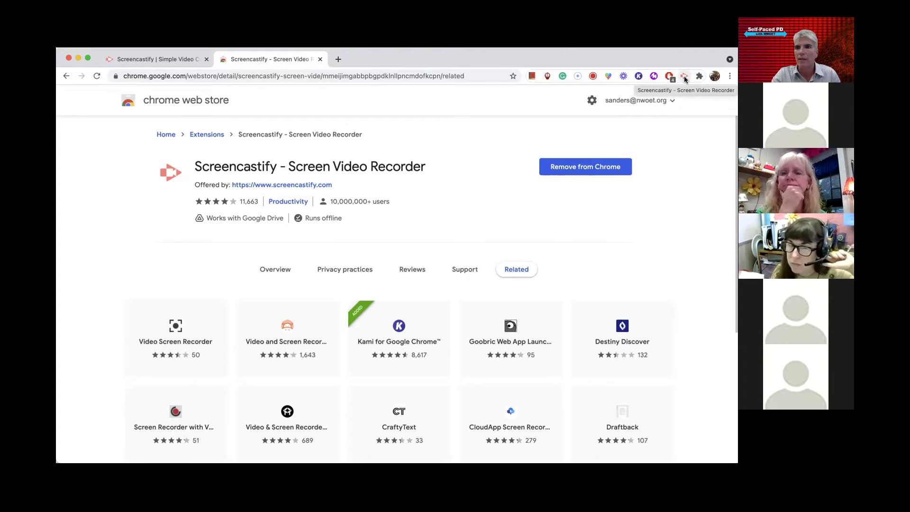
click(683, 77)
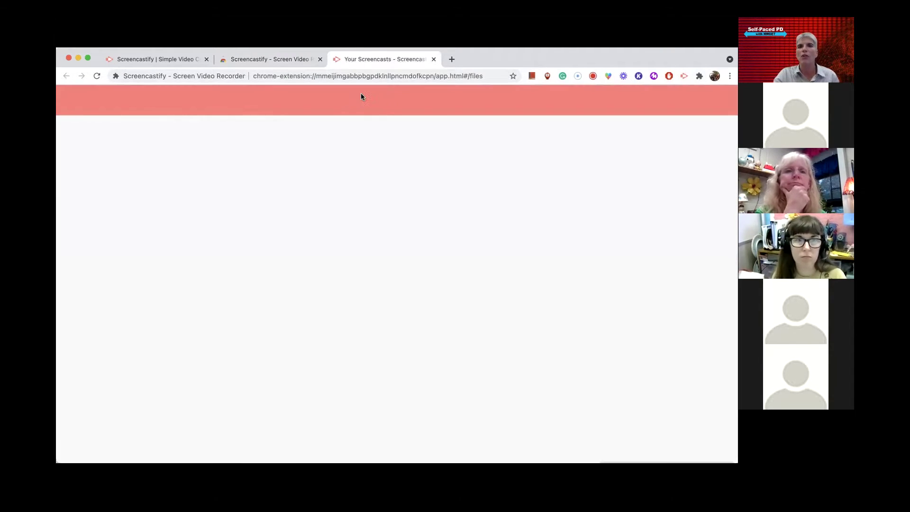
click(433, 59)
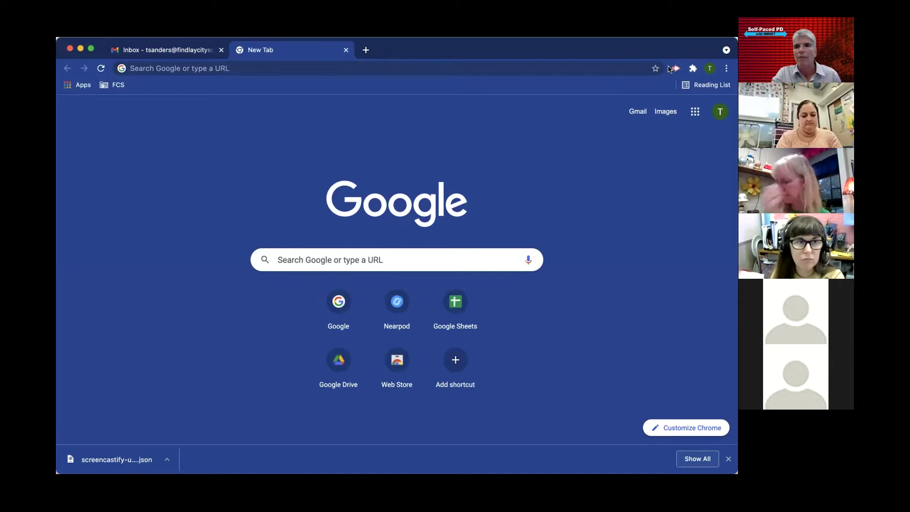
- Check which account is signed in to the Screencastify extension and which one is signed in to Google
click(676, 69)
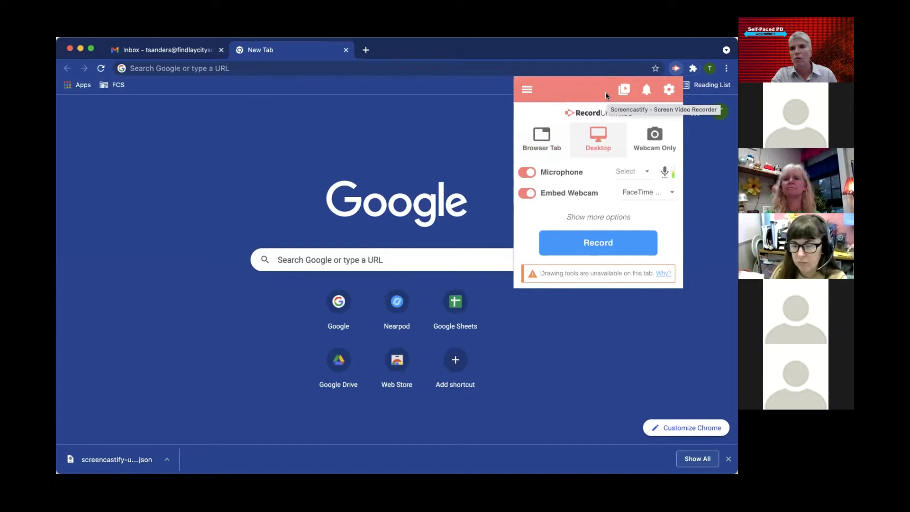
click(526, 90)
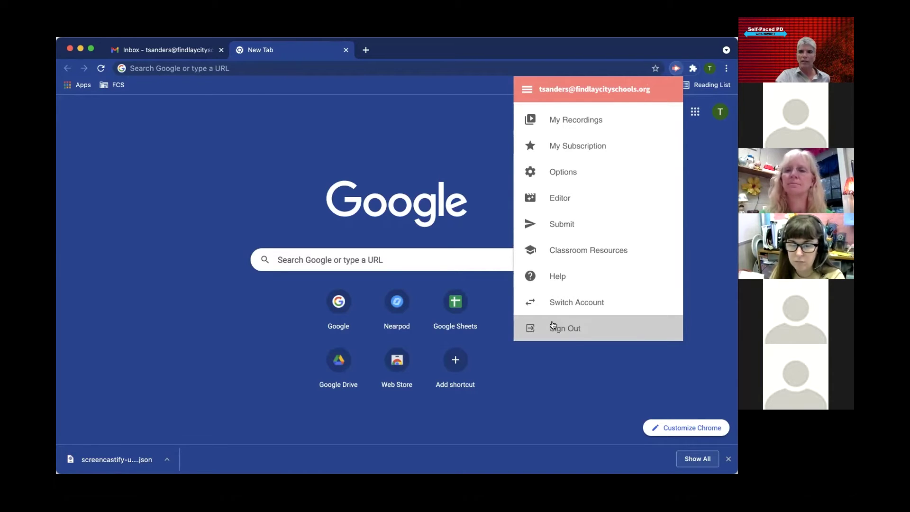
click(431, 125)
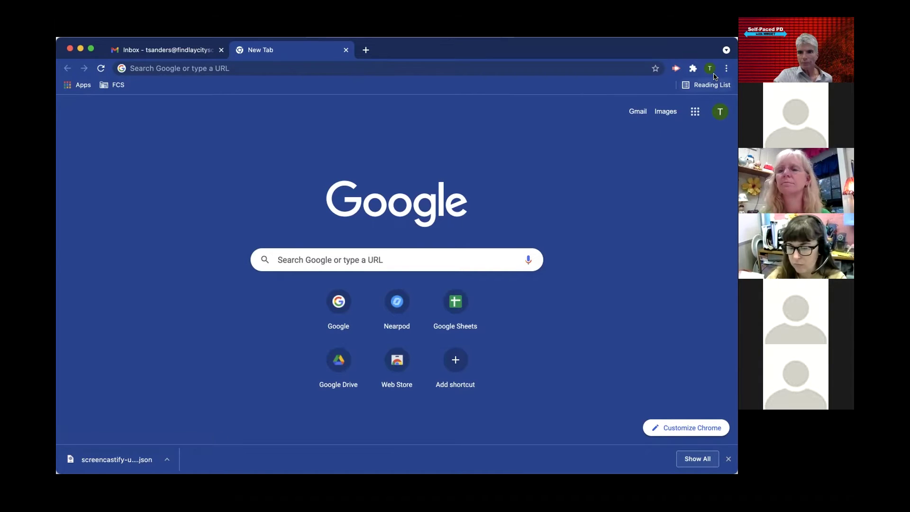
click(715, 111)
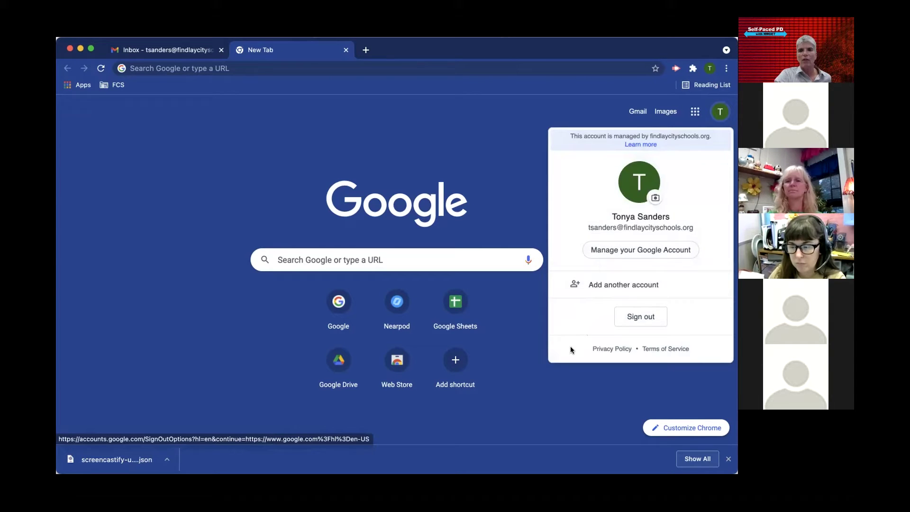
click(204, 148)
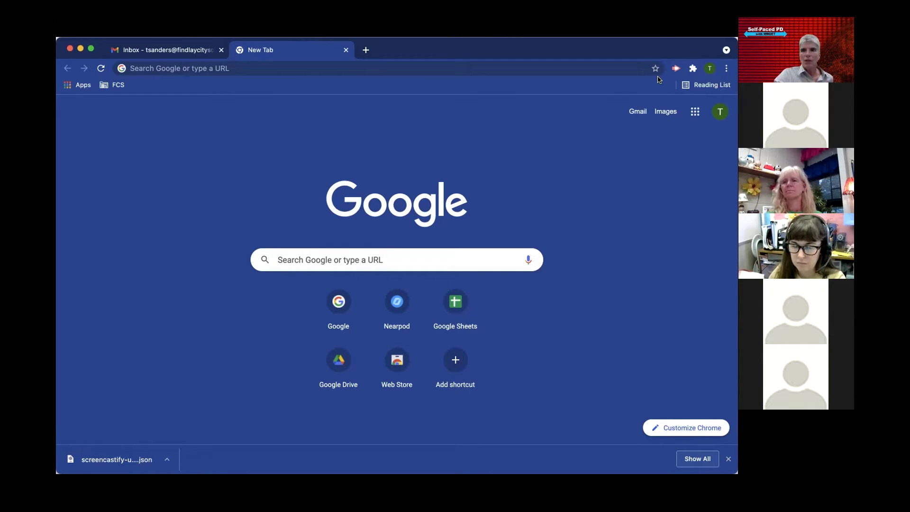
- Open the Screencastify options and review the video save location and notification settings
click(676, 69)
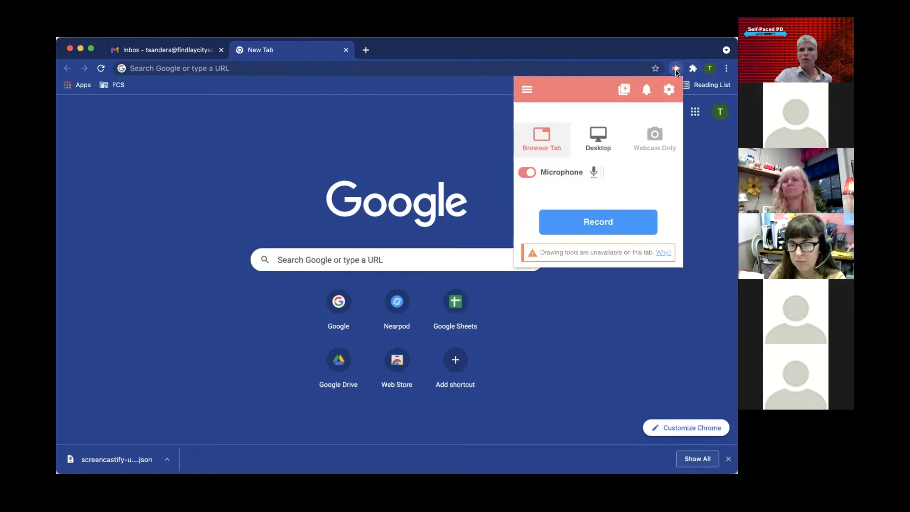
click(522, 90)
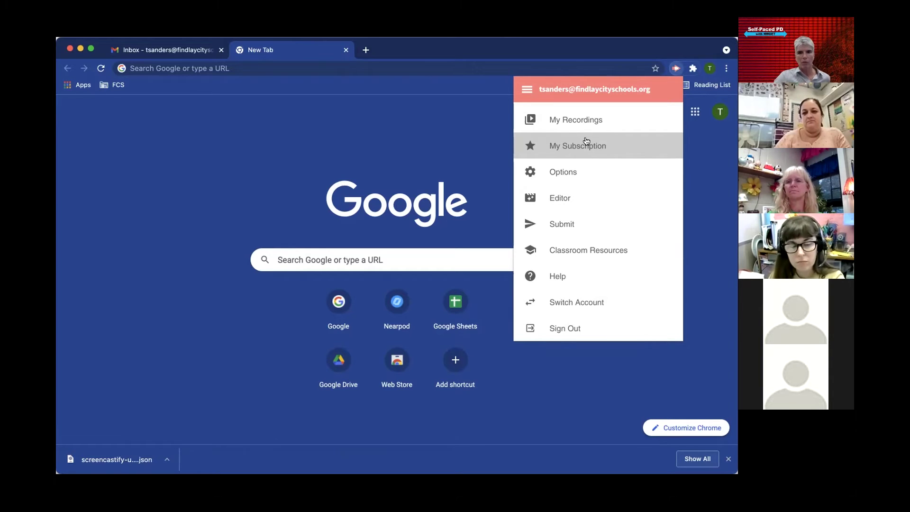
click(566, 170)
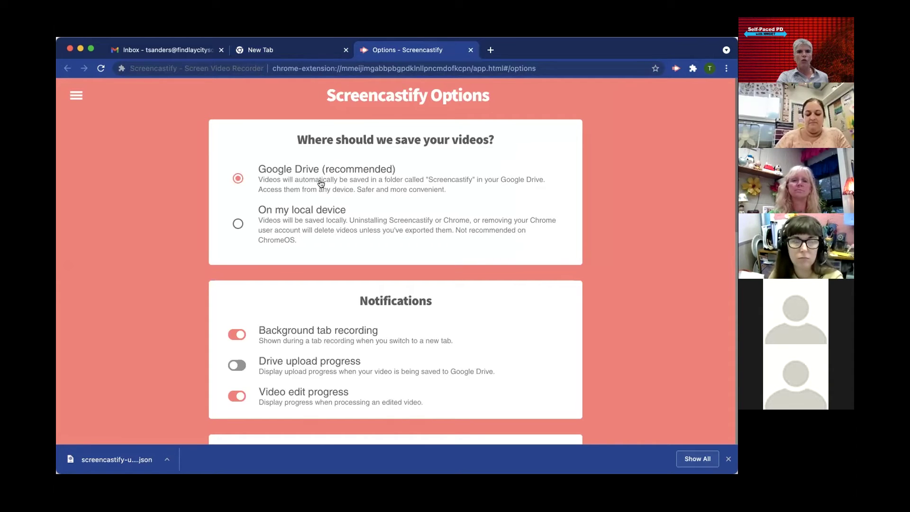
scroll(321, 184, down, 1)
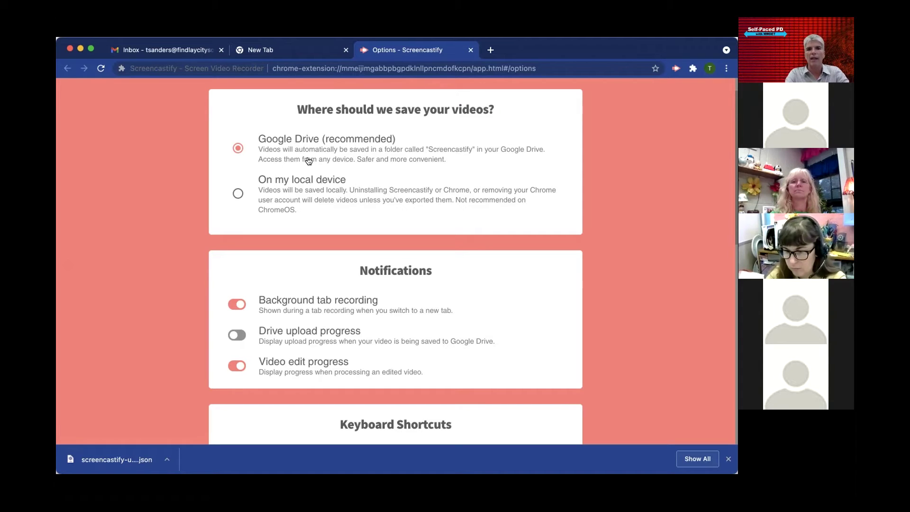
scroll(324, 298, down, 1)
scroll(324, 297, down, 5)
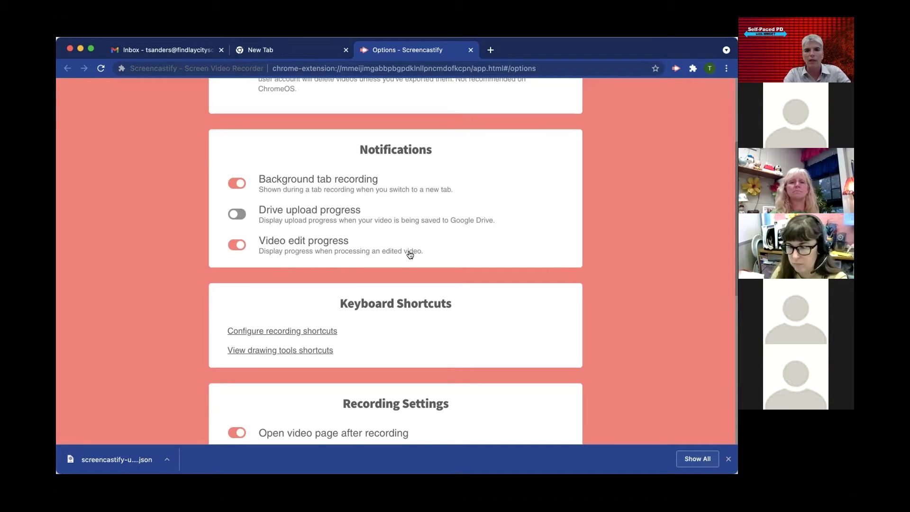
scroll(410, 255, down, 1)
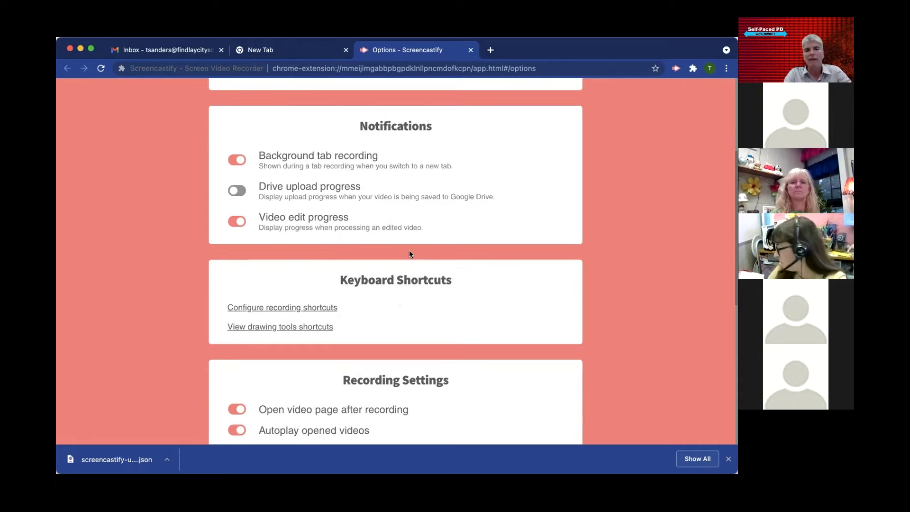
scroll(357, 318, down, 2)
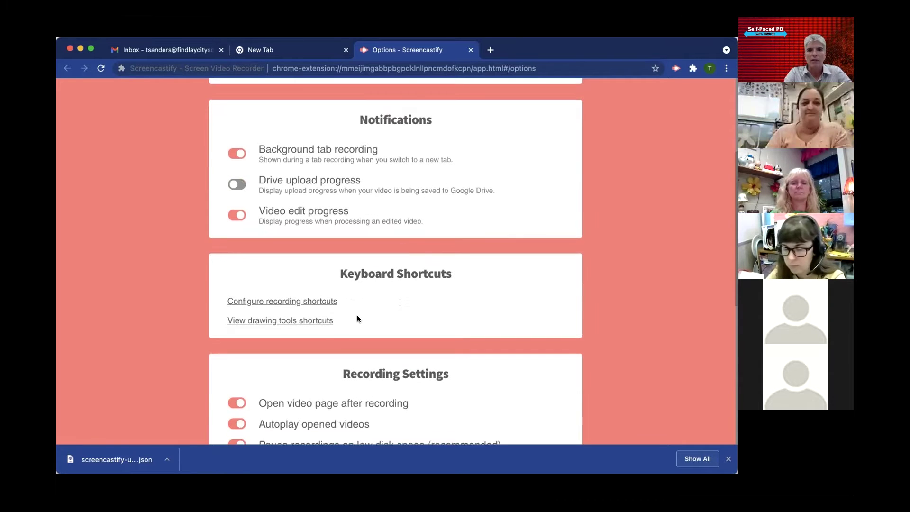
- Review Screencastify's configurable recording shortcuts and its list of drawing tools shortcuts
click(297, 252)
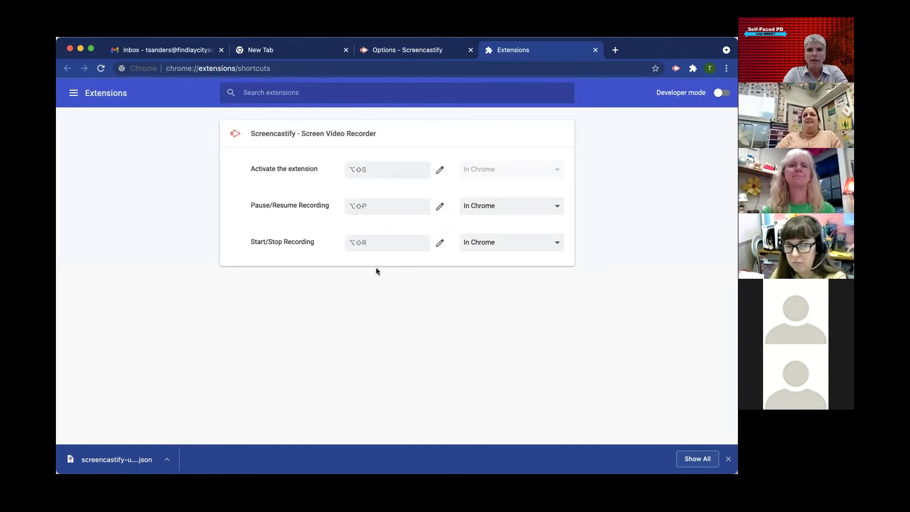
click(416, 53)
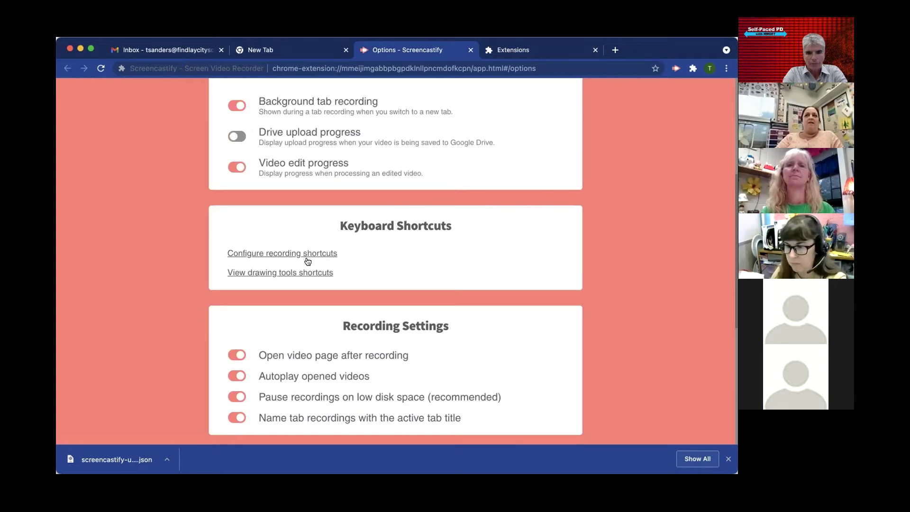
click(280, 273)
scroll(374, 290, down, 3)
scroll(376, 291, down, 2)
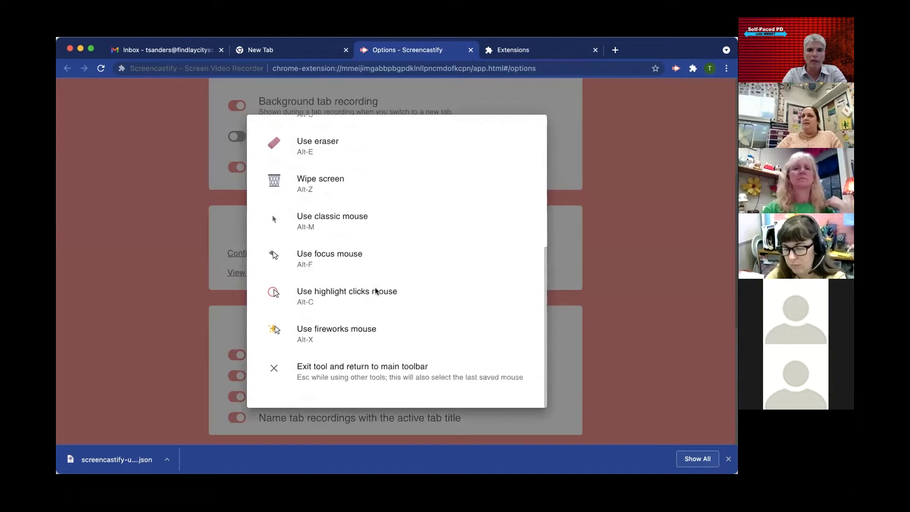
scroll(376, 291, up, 5)
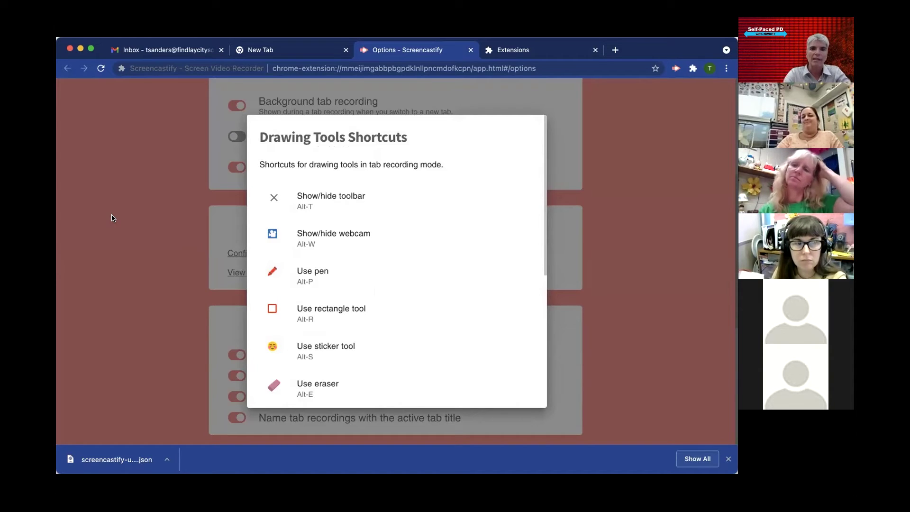
click(160, 221)
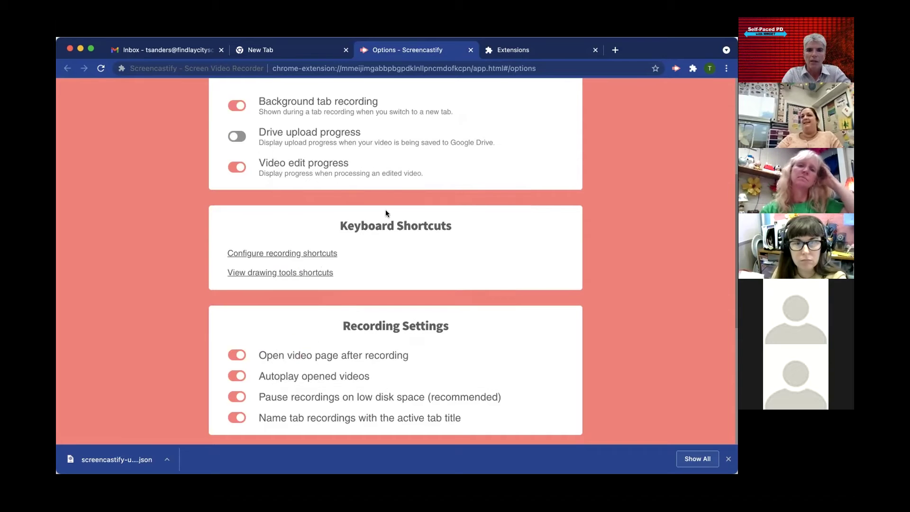
- Examine the recording, privacy and advanced settings in the Screencastify options, then close the options and extension shortcuts pages
scroll(385, 209, down, 5)
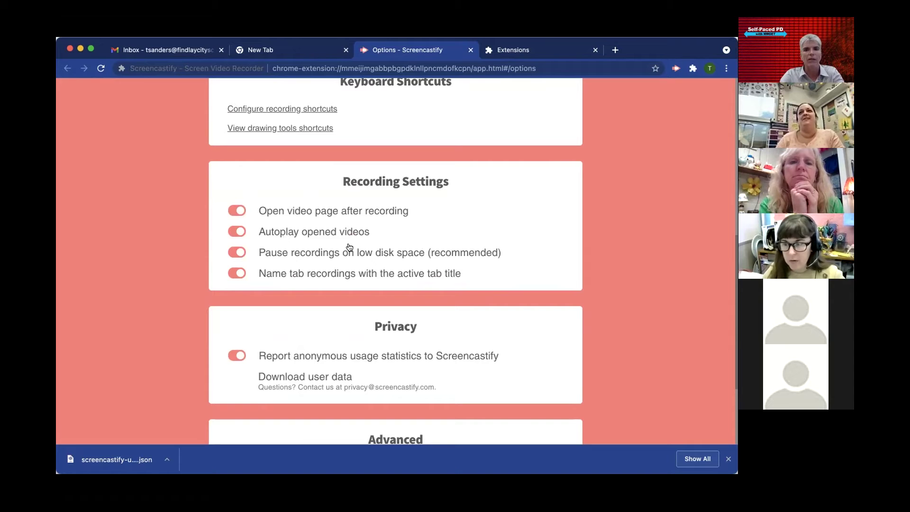
scroll(349, 246, down, 1)
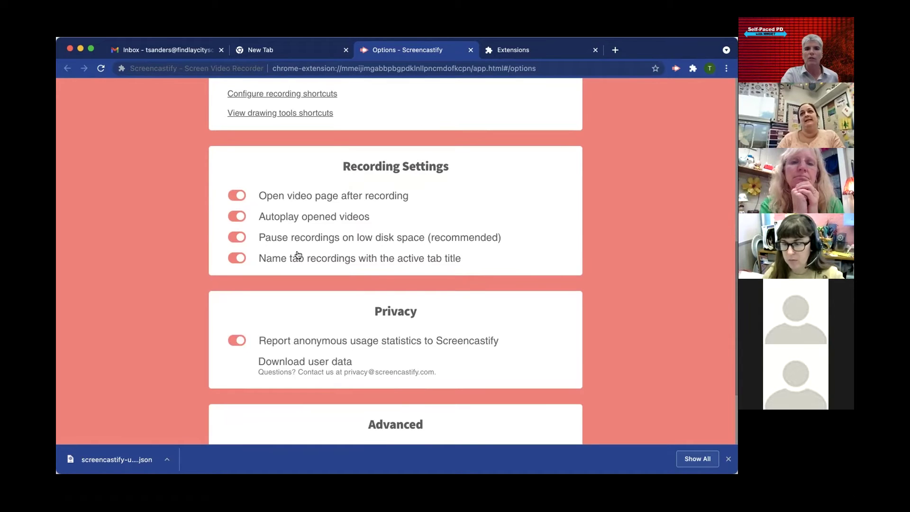
scroll(272, 261, down, 1)
scroll(272, 261, down, 2)
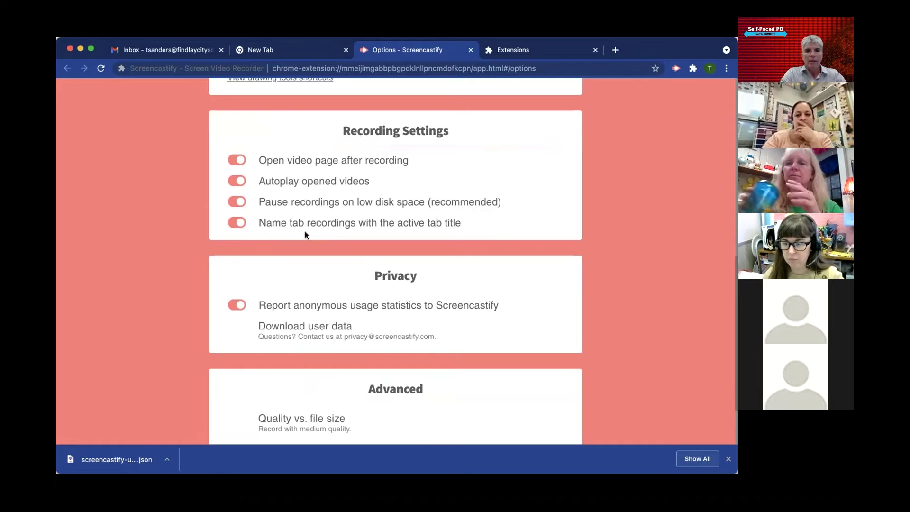
scroll(305, 232, down, 1)
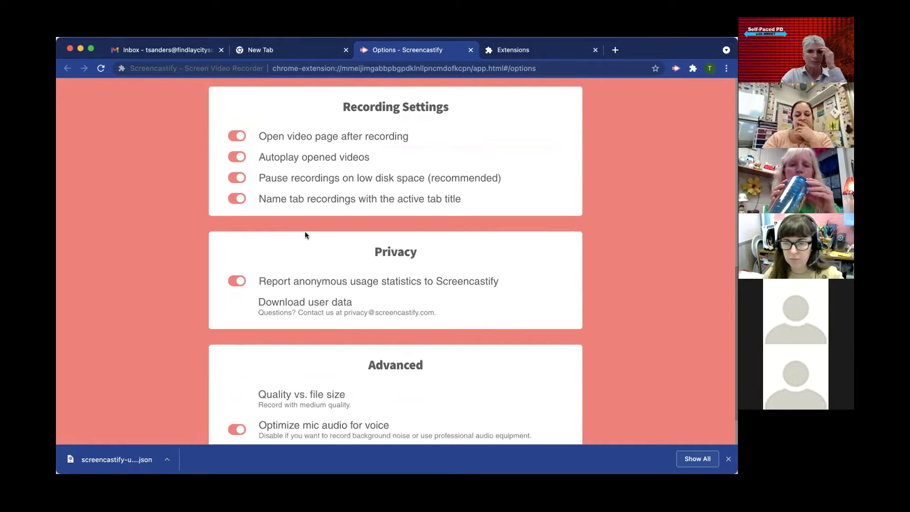
scroll(305, 233, down, 2)
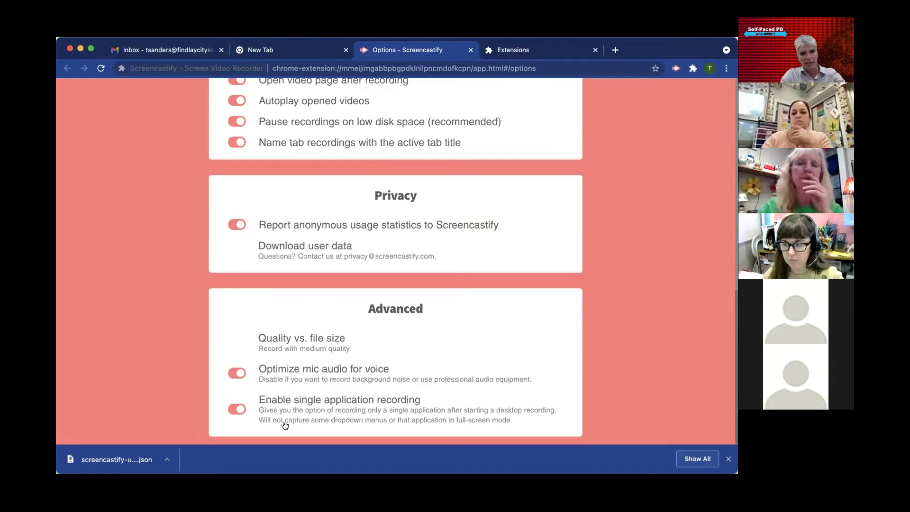
scroll(304, 349, up, 10)
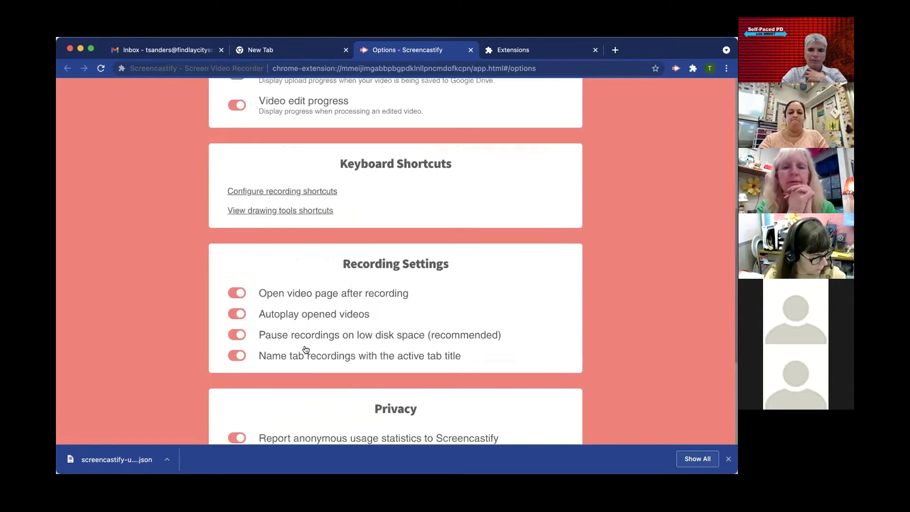
scroll(305, 349, up, 1)
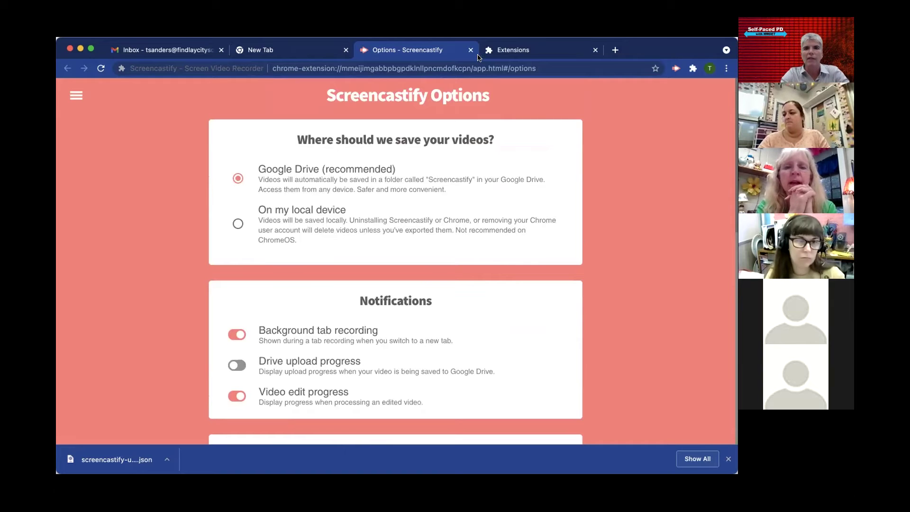
click(470, 50)
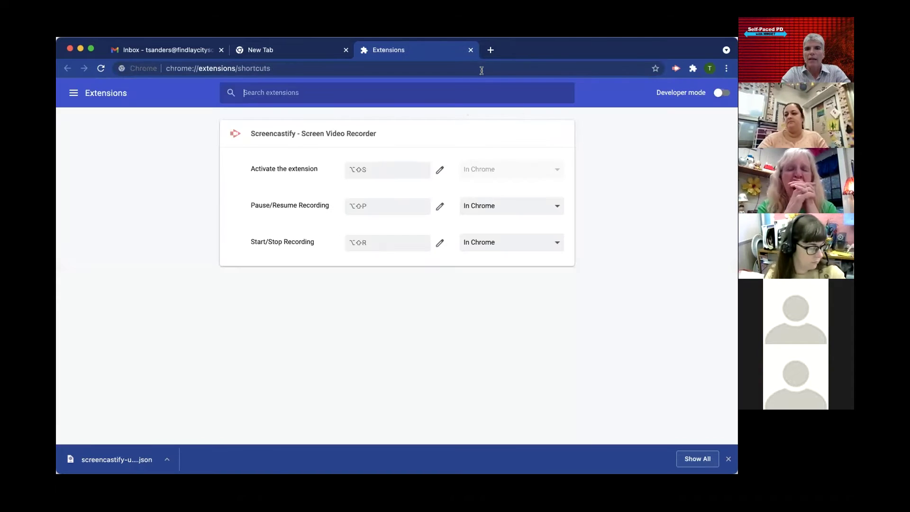
click(471, 50)
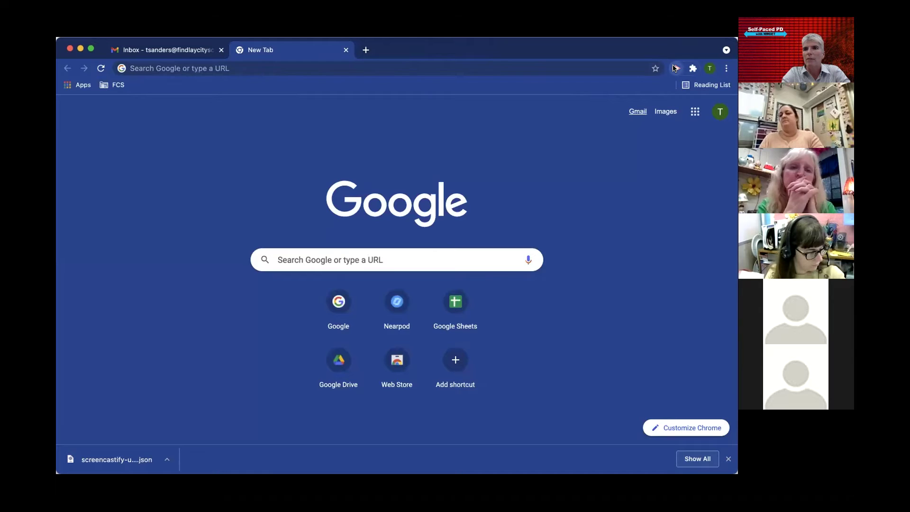
- Open the Classroom Resources page from the Screencastify extension
click(675, 68)
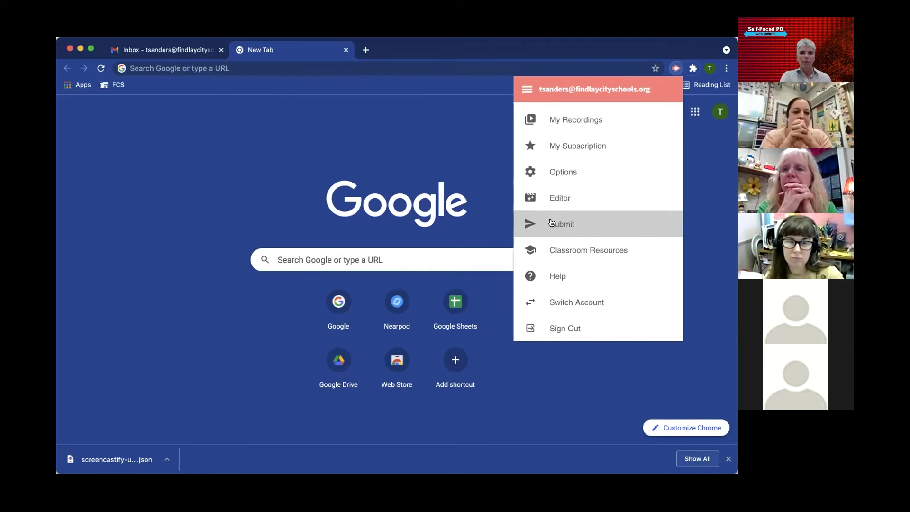
click(554, 250)
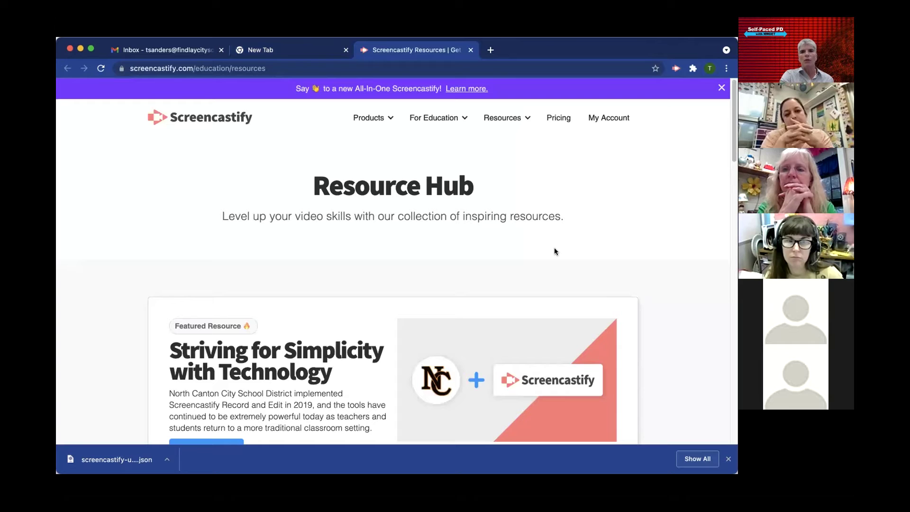
- Look through the Resource Hub page's featured resource, videos and podcasts, on-demand webinars and blog posts
scroll(391, 256, down, 3)
scroll(332, 325, down, 1)
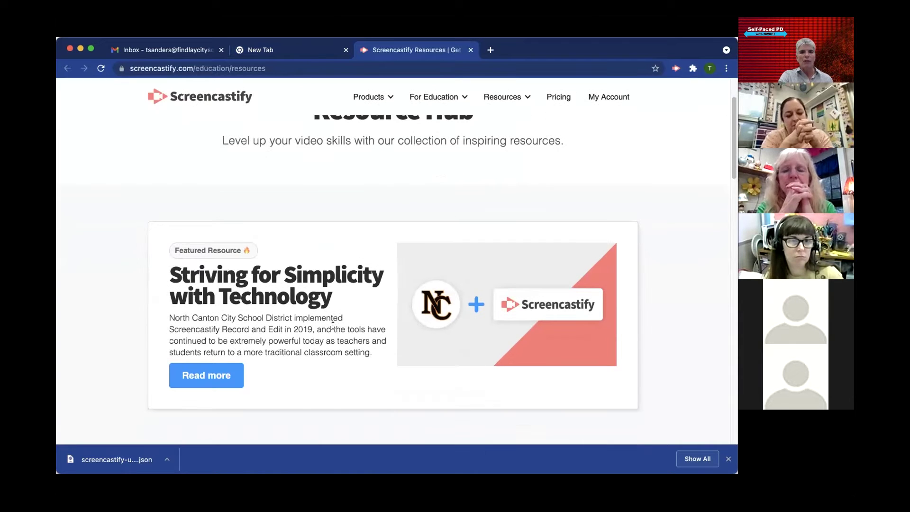
scroll(646, 330, down, 5)
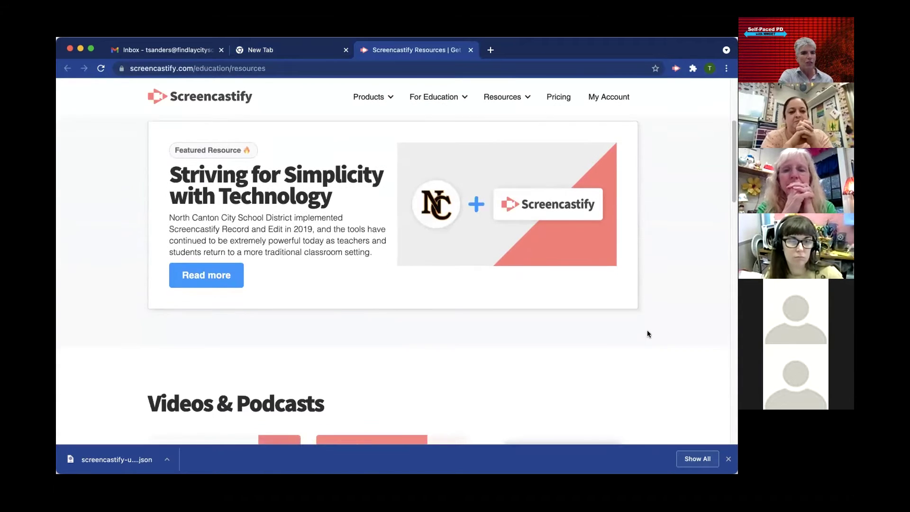
scroll(653, 322, down, 4)
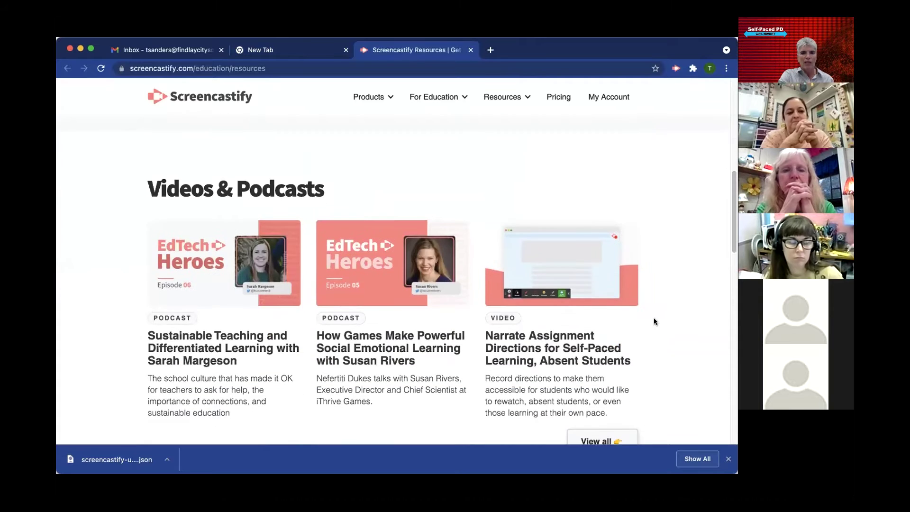
scroll(657, 336, down, 3)
scroll(658, 335, down, 6)
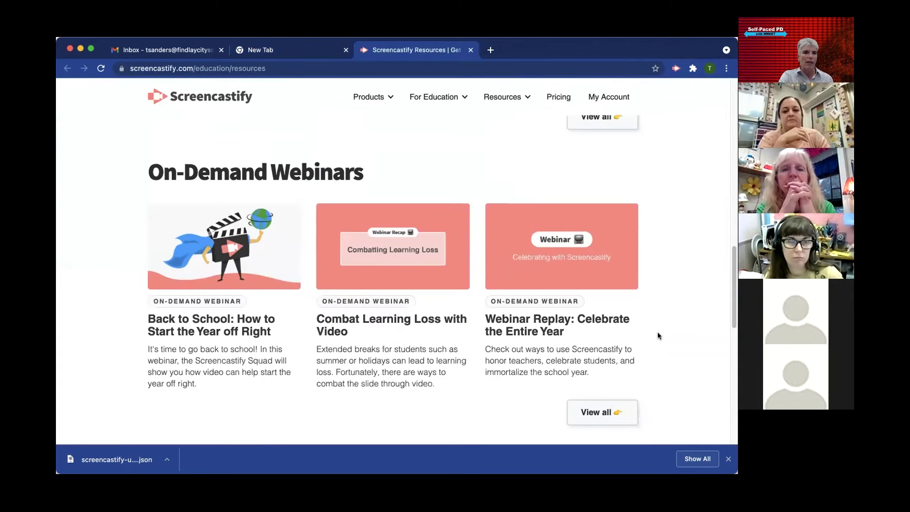
scroll(658, 335, down, 3)
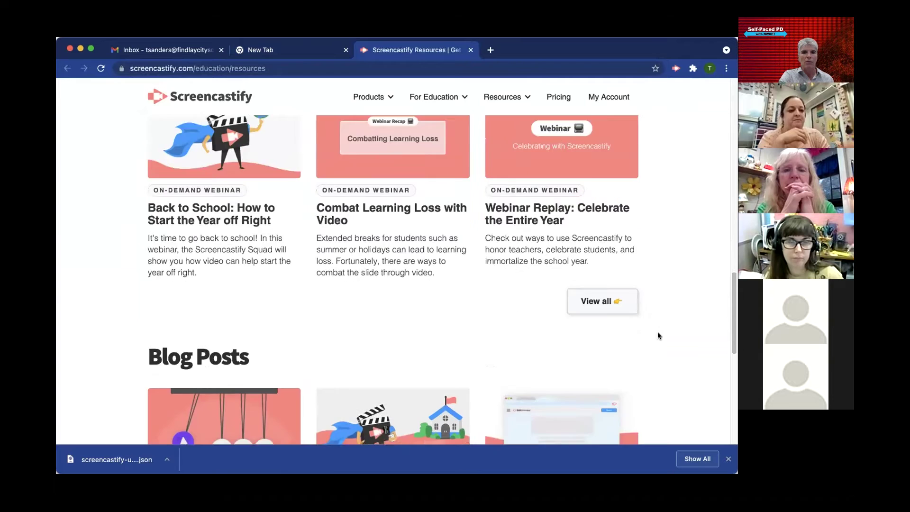
scroll(688, 339, down, 6)
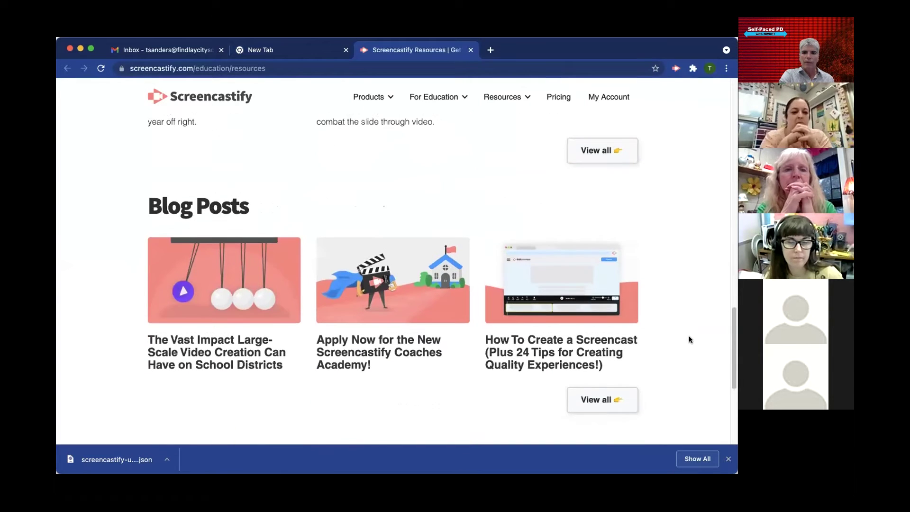
scroll(688, 339, up, 12)
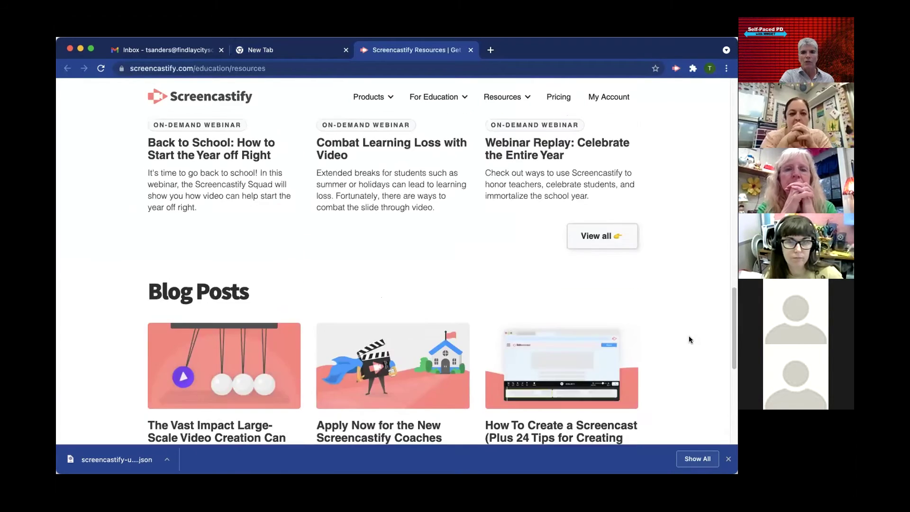
scroll(689, 340, up, 15)
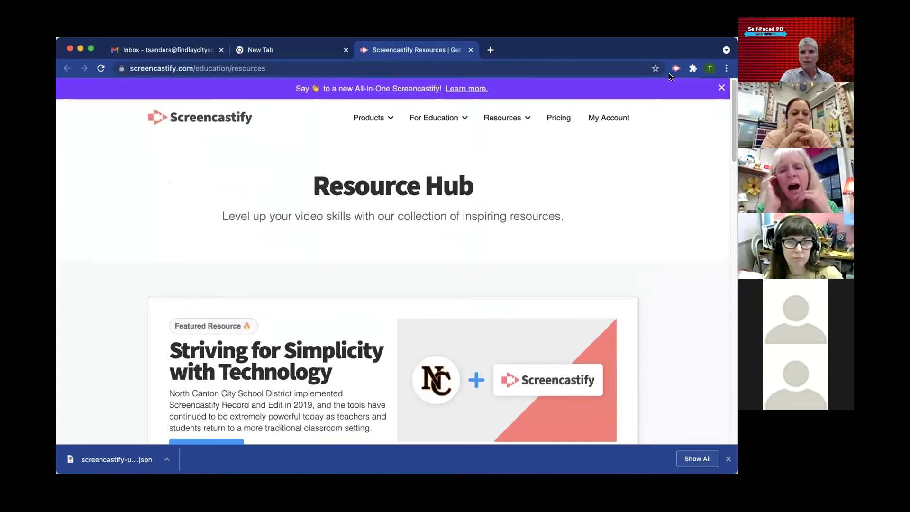
- Review the Screencastify extension's main menu entries and its advanced recording settings
click(675, 68)
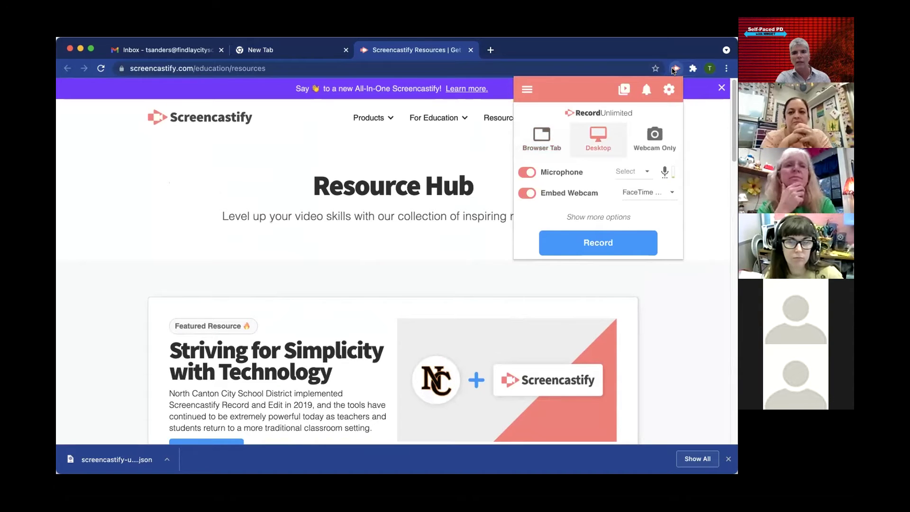
click(526, 87)
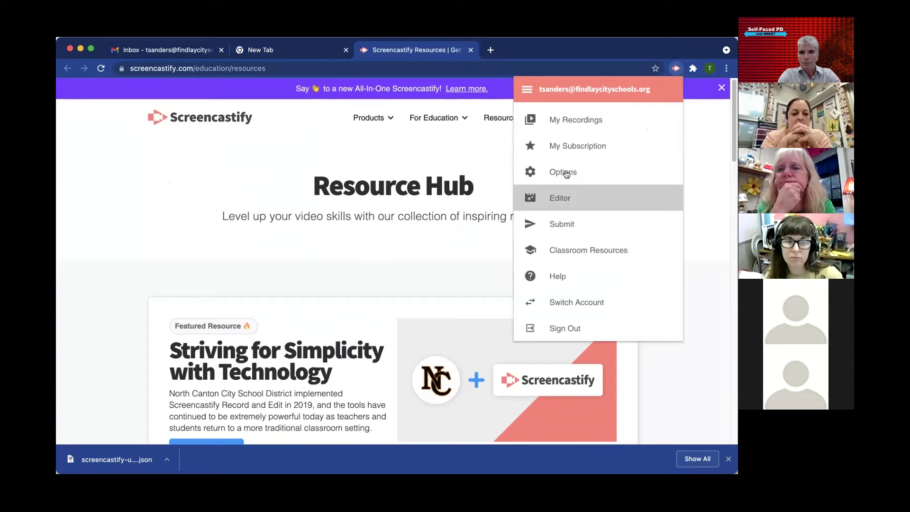
click(673, 68)
click(673, 68)
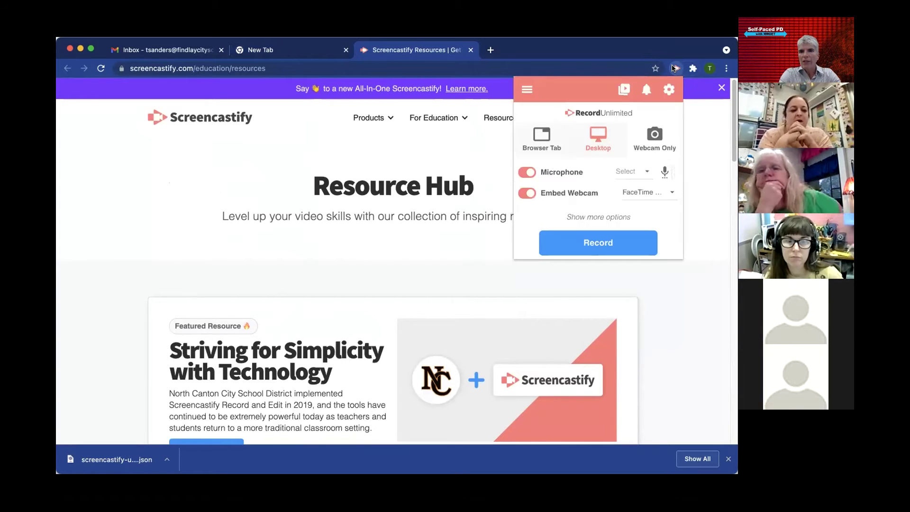
click(529, 89)
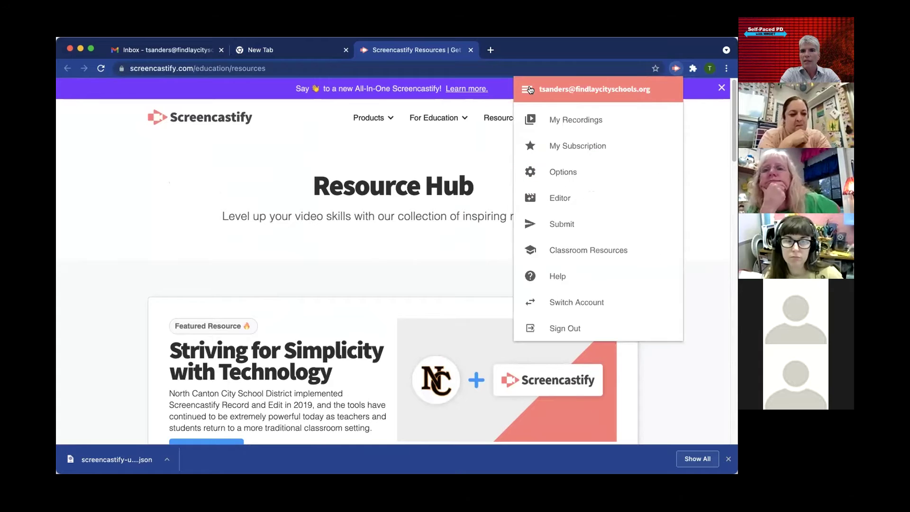
click(675, 67)
click(674, 68)
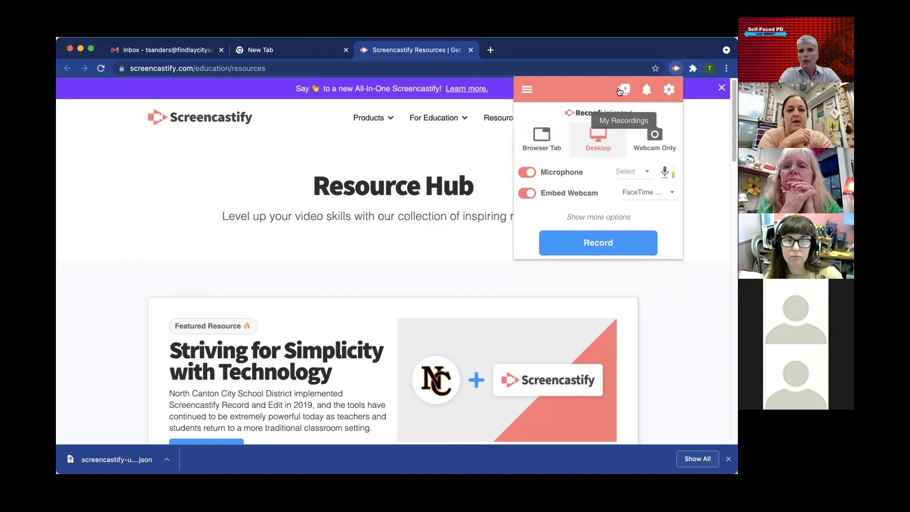
click(668, 91)
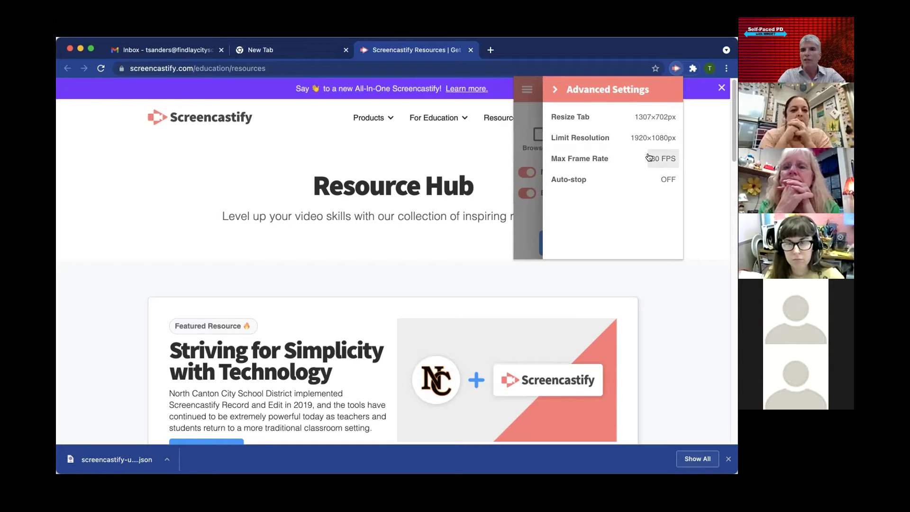
click(555, 89)
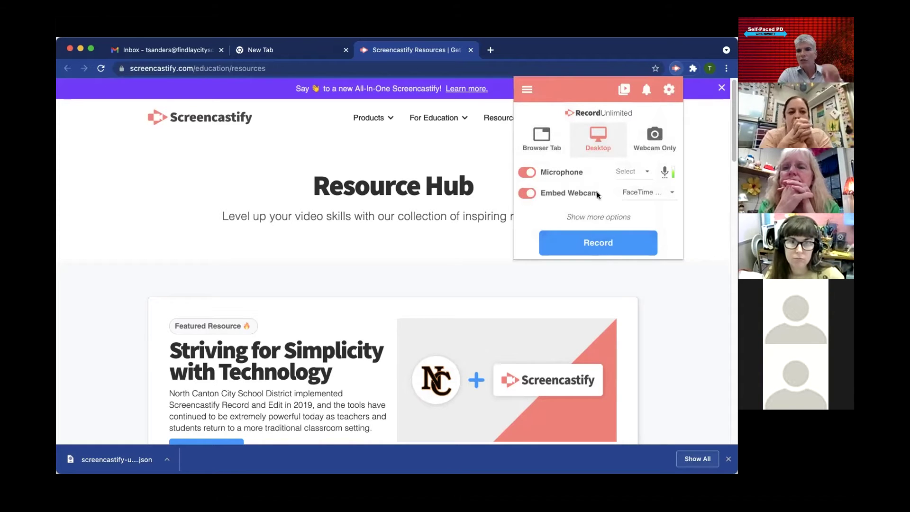
- Expand the extra recording options, choose Default - Internal Microphone (Built-in) as microphone, and set the recording type to Browser Tab
click(601, 216)
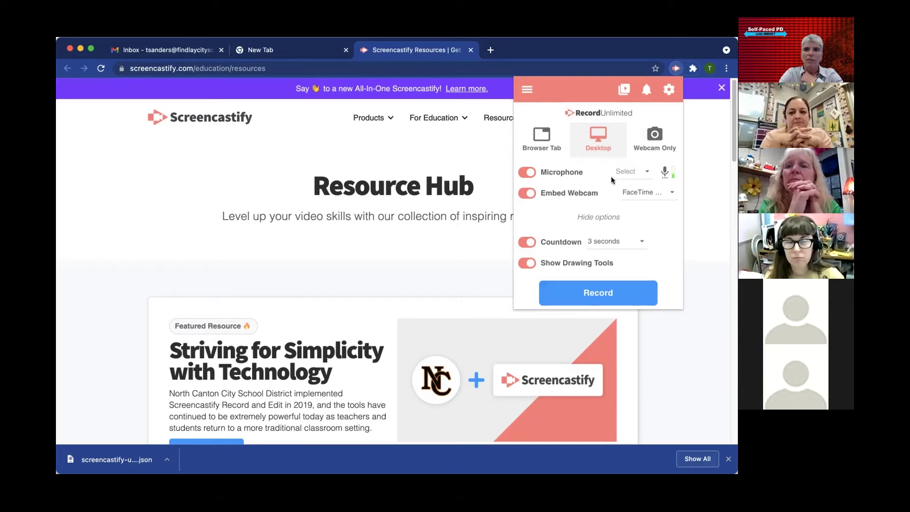
click(648, 175)
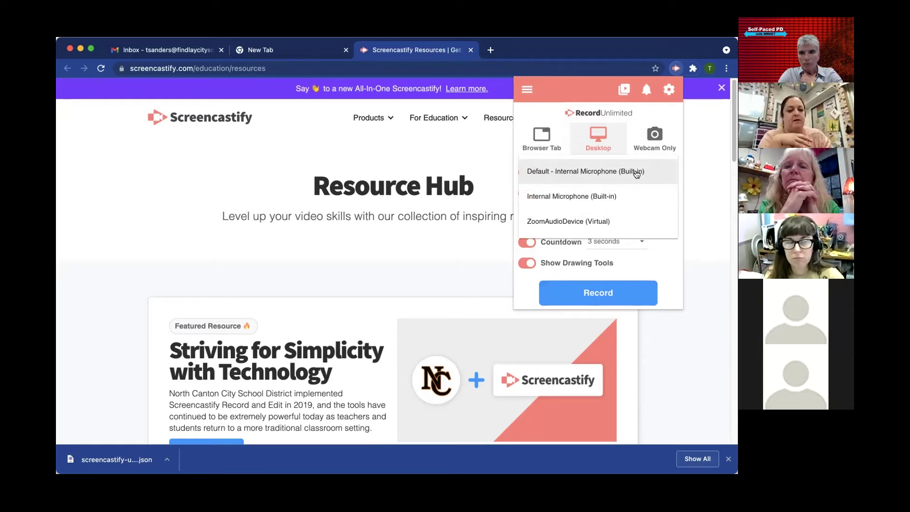
click(621, 173)
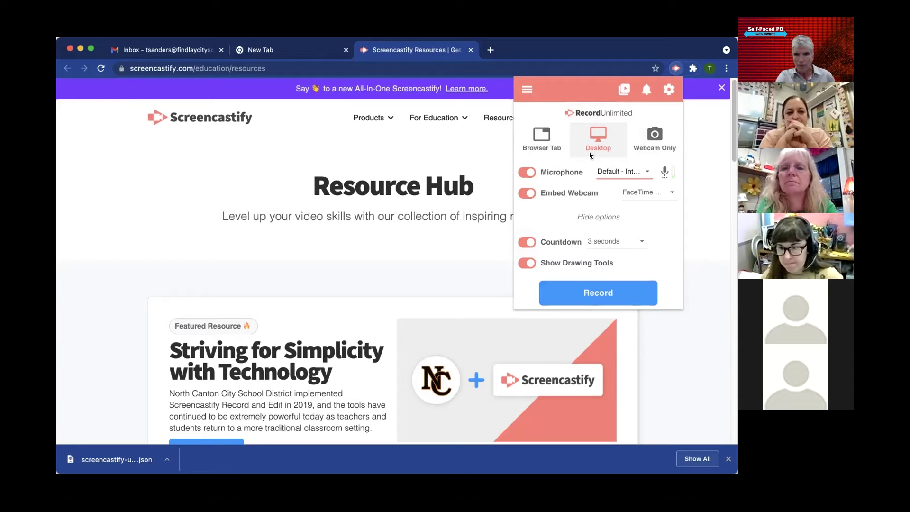
click(545, 138)
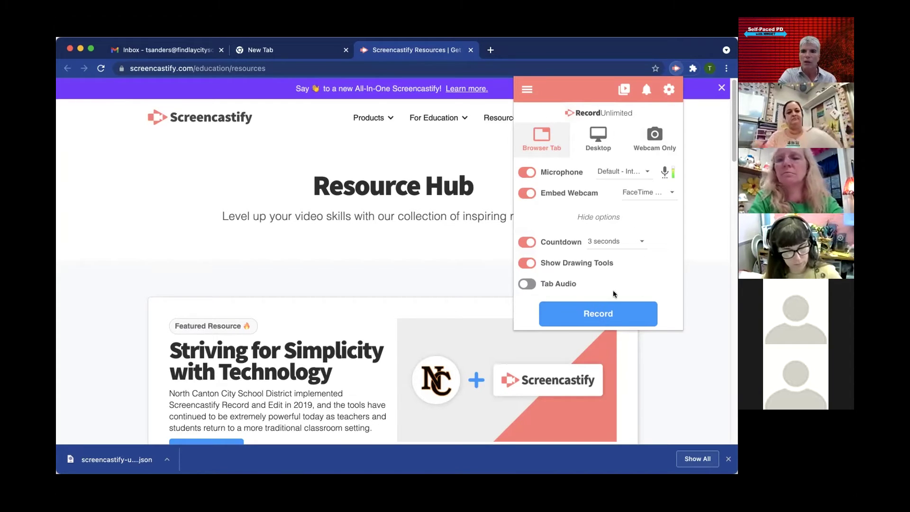
click(693, 268)
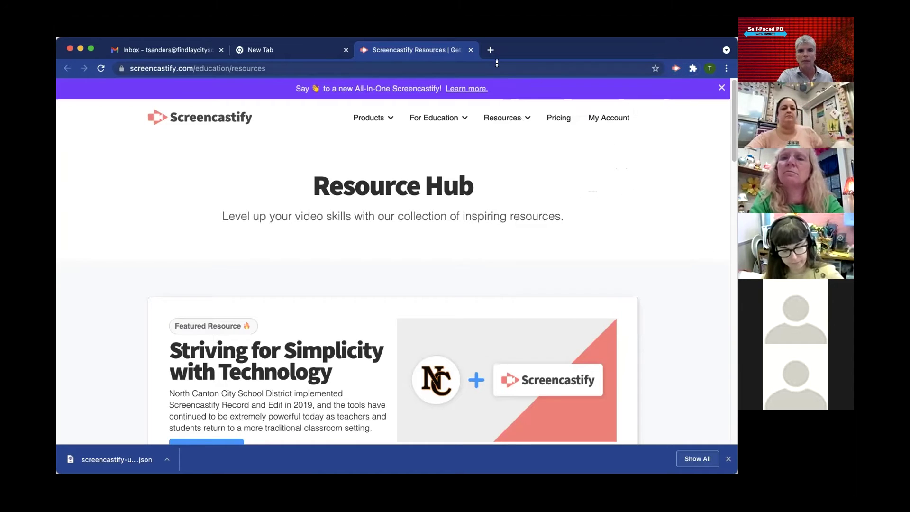
- Load constitutionus.com in the New Tab page and start a Screencastify recording of that browser tab, declining the site's notifications
click(305, 50)
click(344, 251)
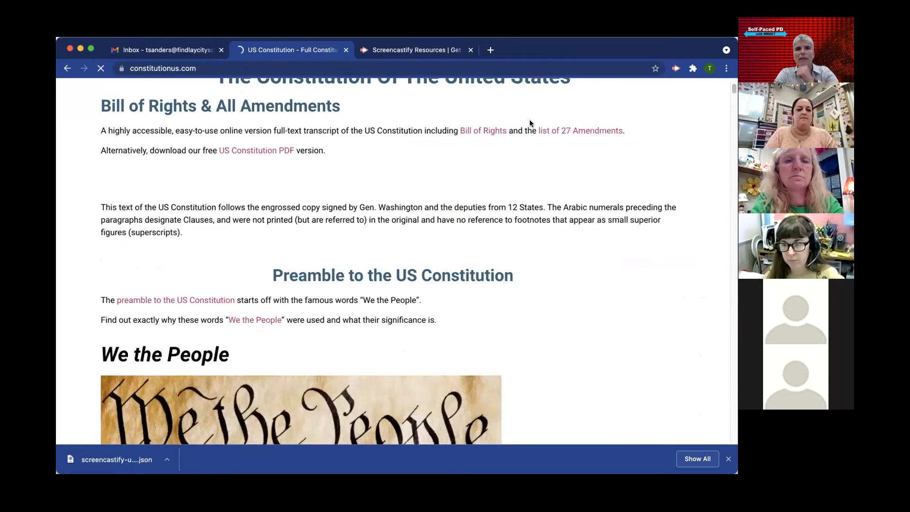
click(675, 68)
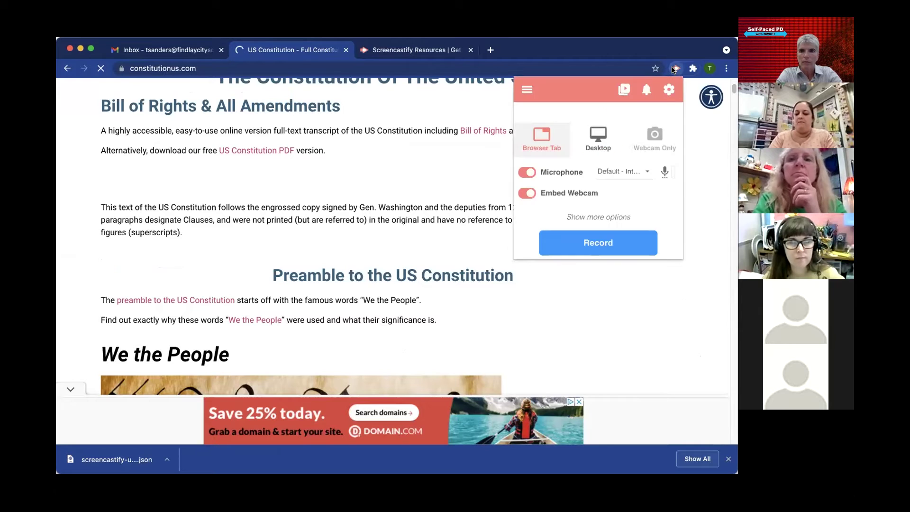
click(585, 240)
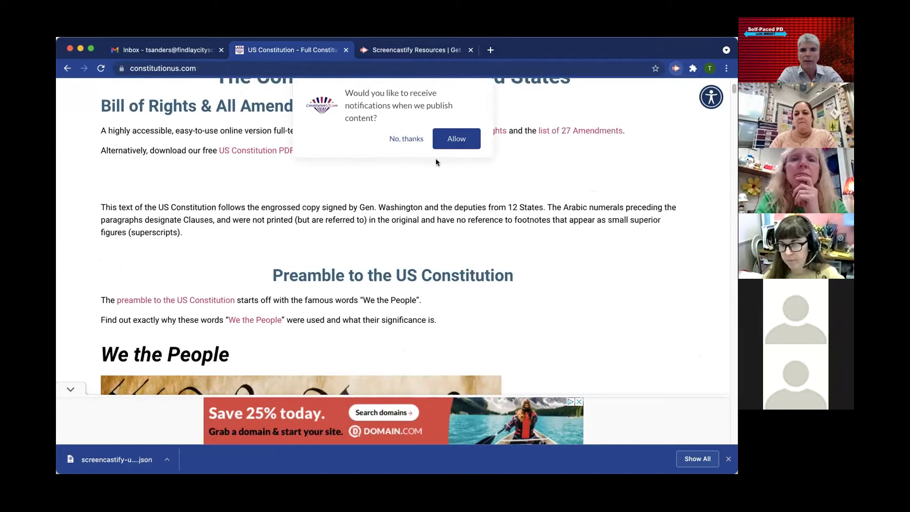
click(406, 138)
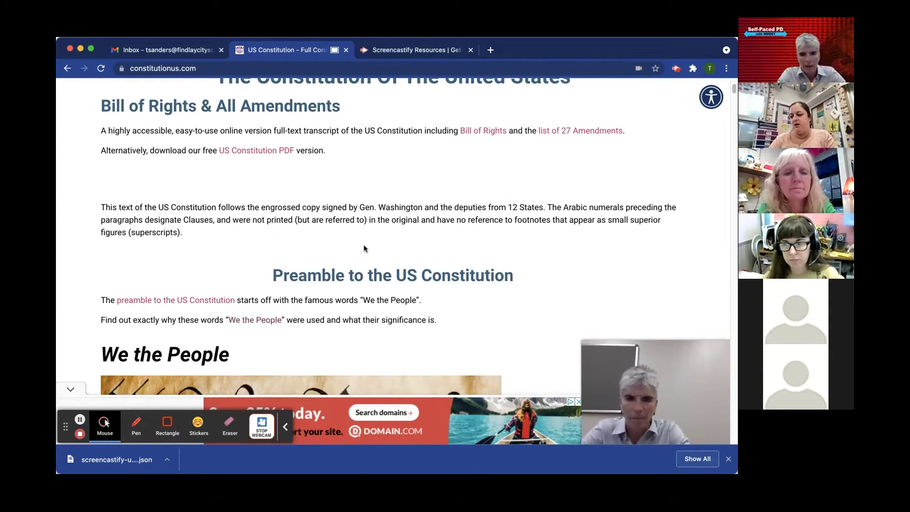
- Turn the embedded webcam off and back on while recording, and show the mouse pointer effect choices in the drawing tools
scroll(364, 247, up, 3)
scroll(363, 248, up, 3)
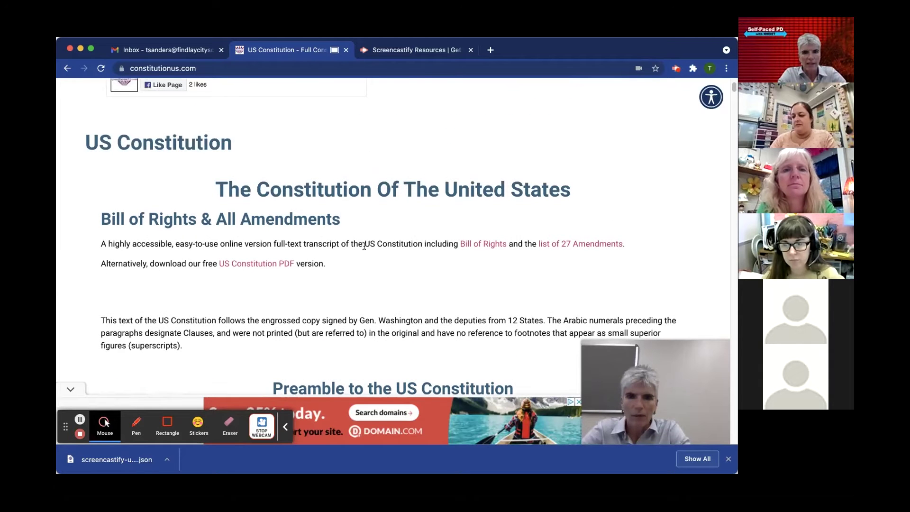
scroll(392, 179, up, 1)
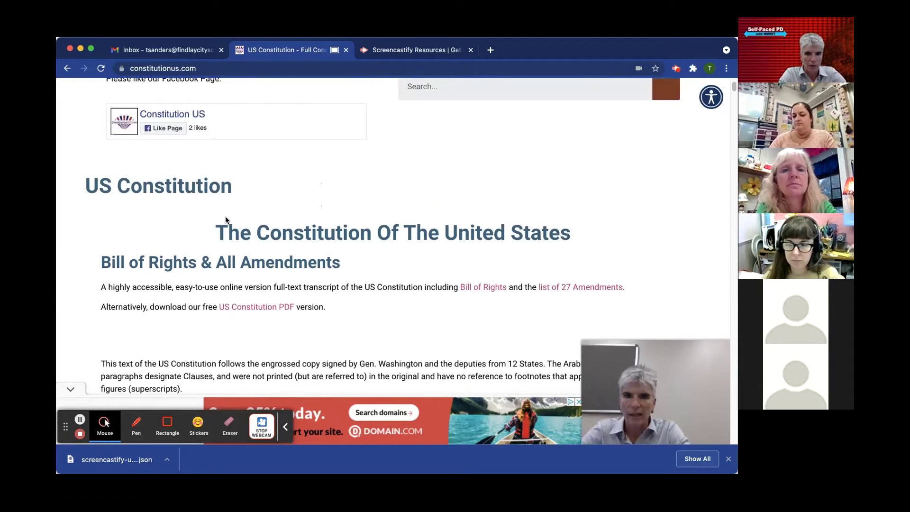
scroll(225, 216, up, 1)
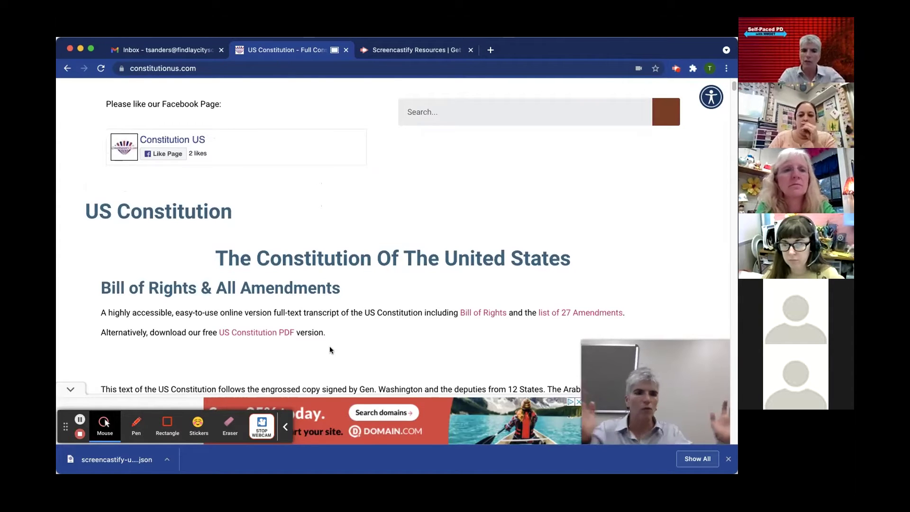
click(258, 424)
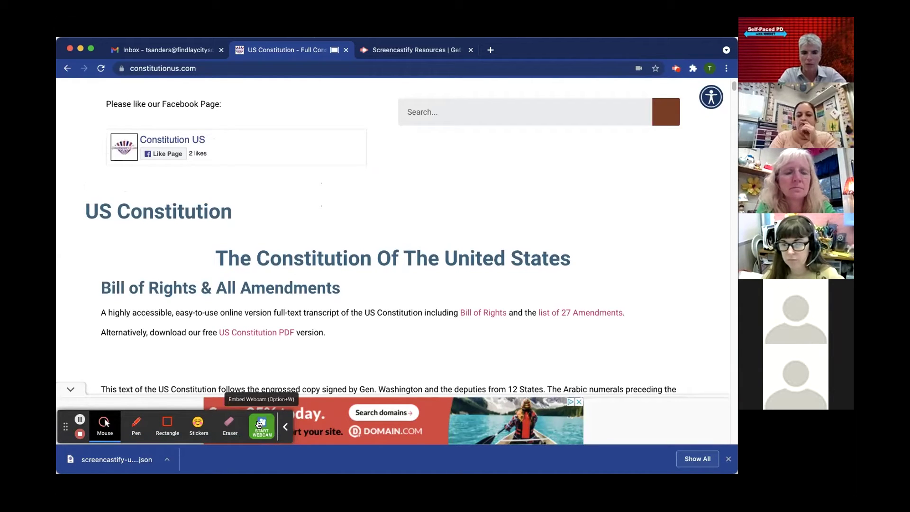
click(259, 424)
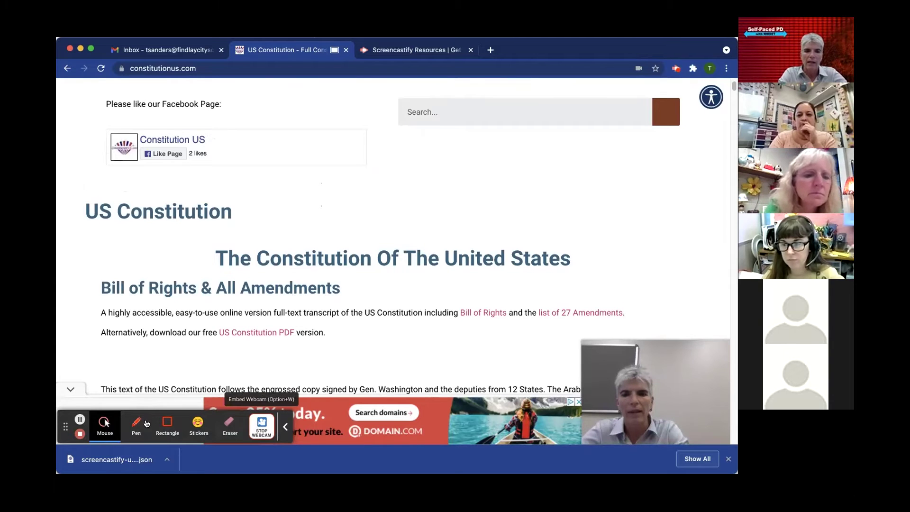
click(105, 423)
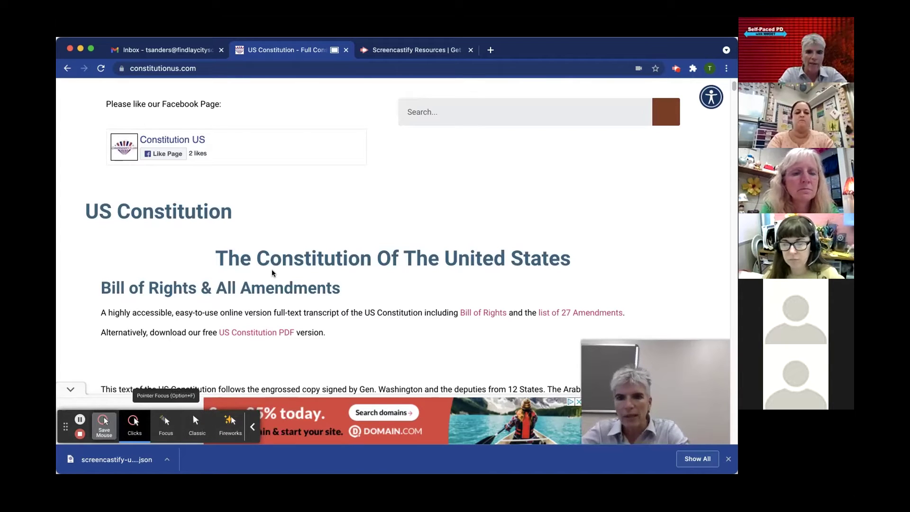
- Follow the "We the People" link in the Preamble section of the recorded page, closing the advertisement on the way
scroll(273, 245, down, 3)
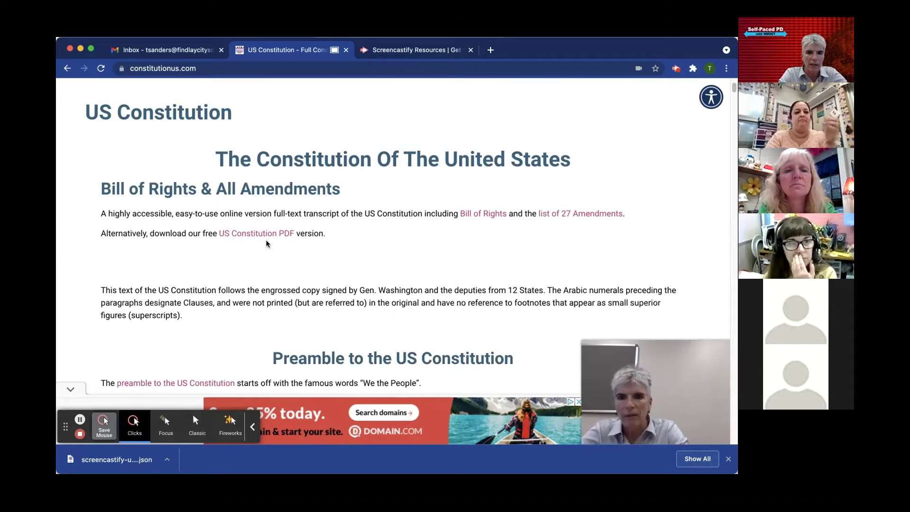
scroll(269, 246, down, 6)
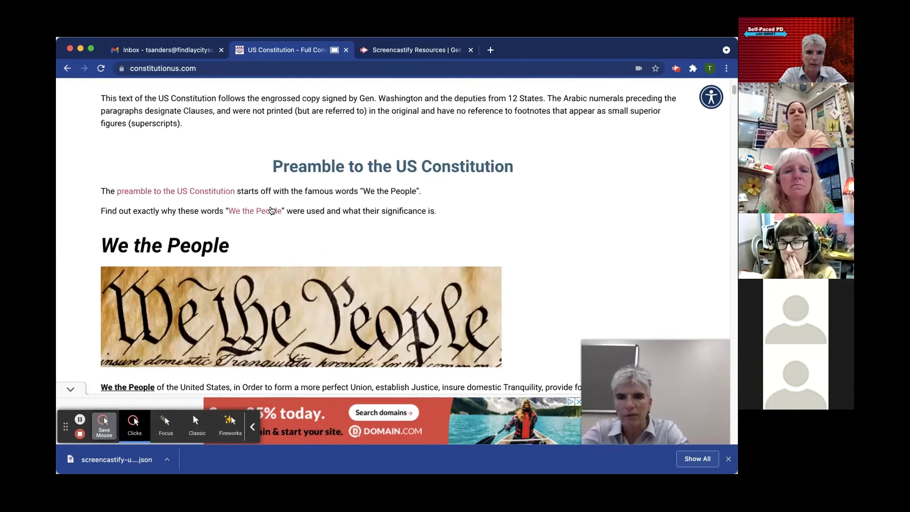
click(271, 211)
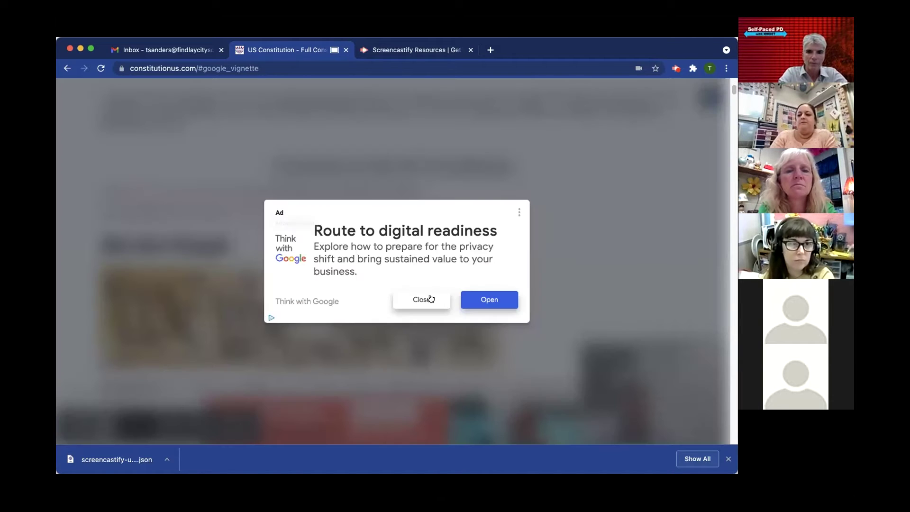
click(431, 299)
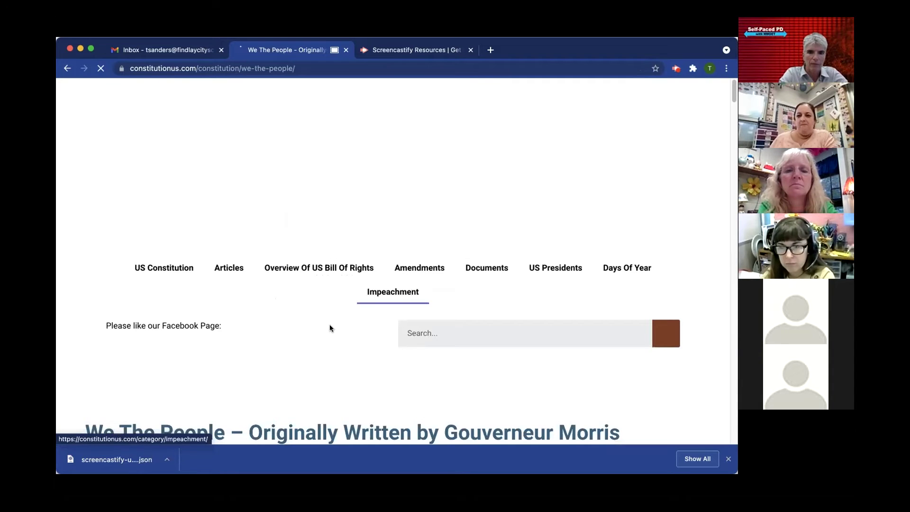
scroll(315, 239, down, 1)
click(316, 240)
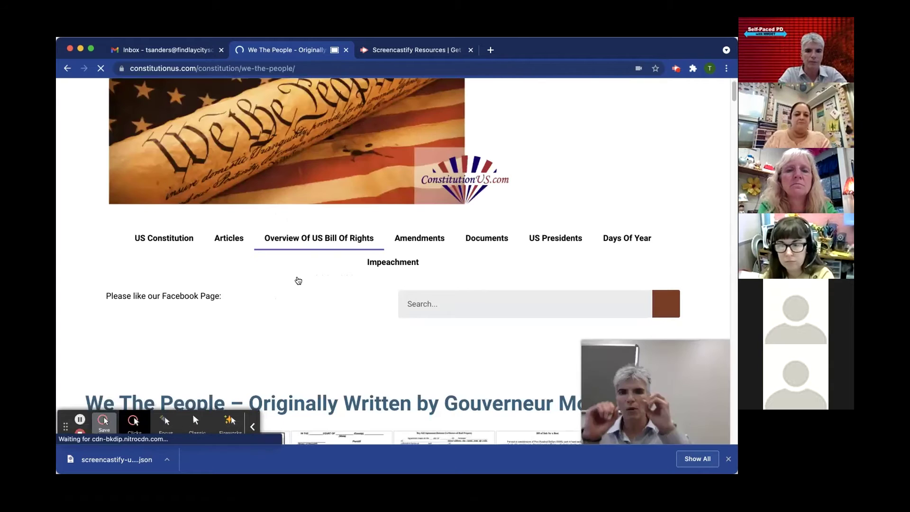
- Try the Focus mouse effect over the We The People article, and switch the pointer to Classic
scroll(175, 377, down, 5)
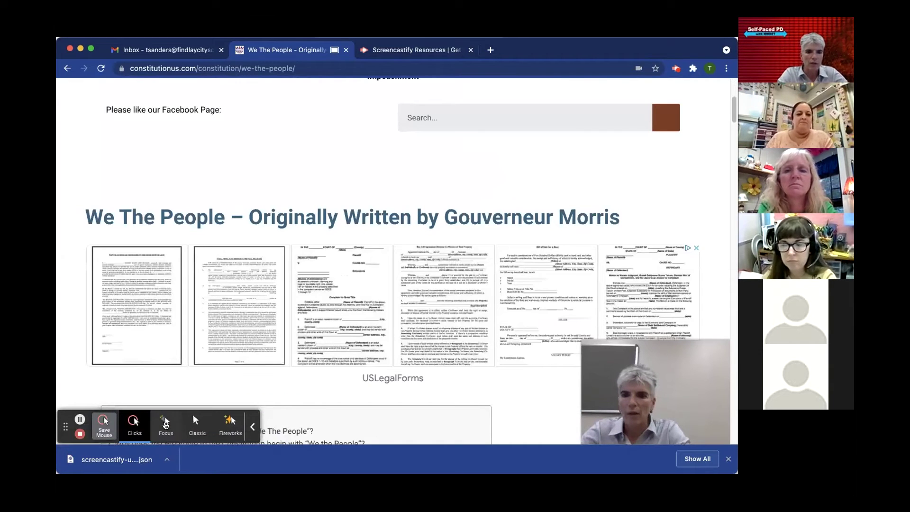
click(165, 423)
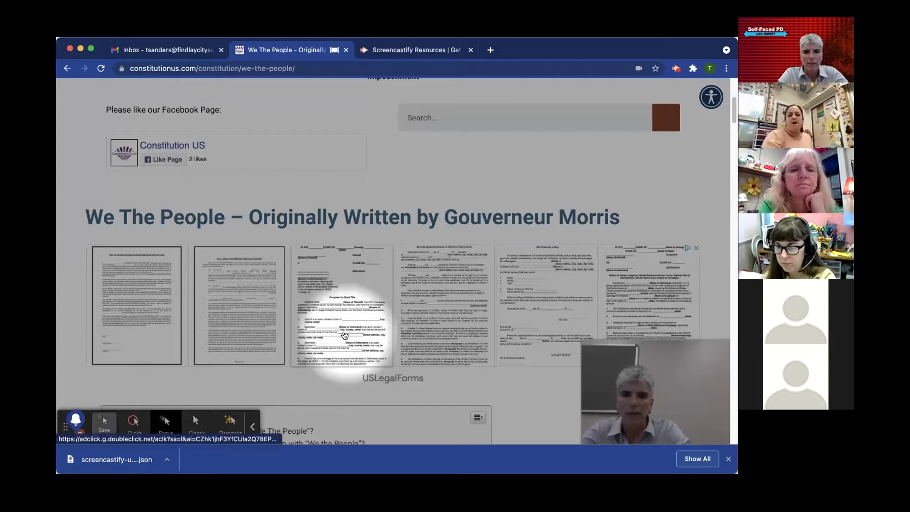
scroll(345, 335, down, 2)
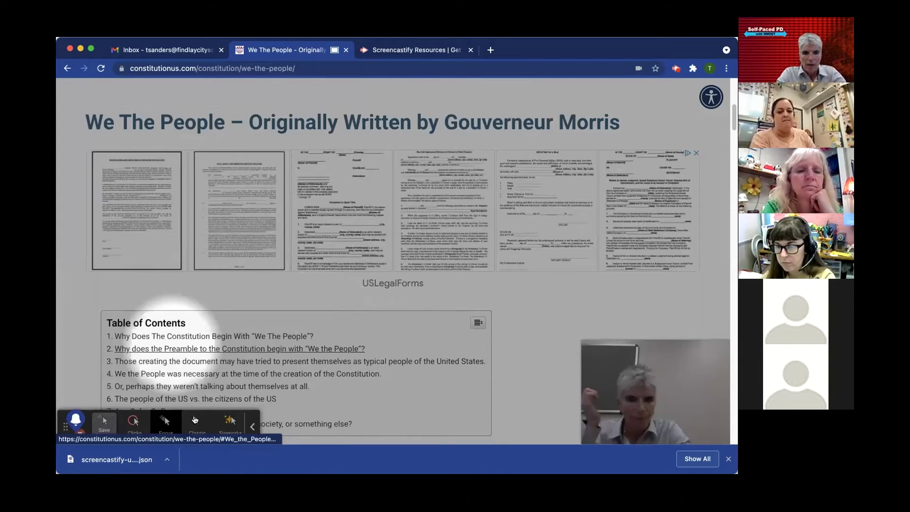
click(194, 419)
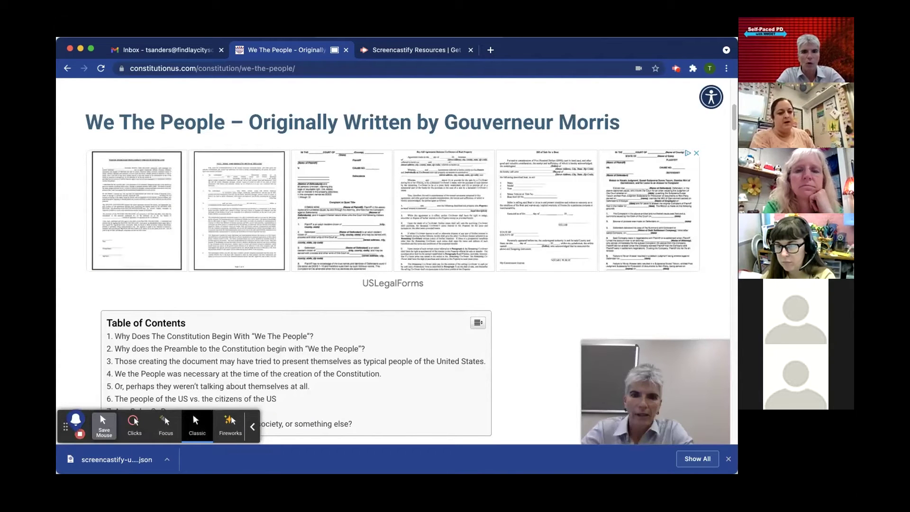
- Open the USLegalForms advertisement and expand "How do you write a waiver?" in the hunting agreement FAQ
click(393, 286)
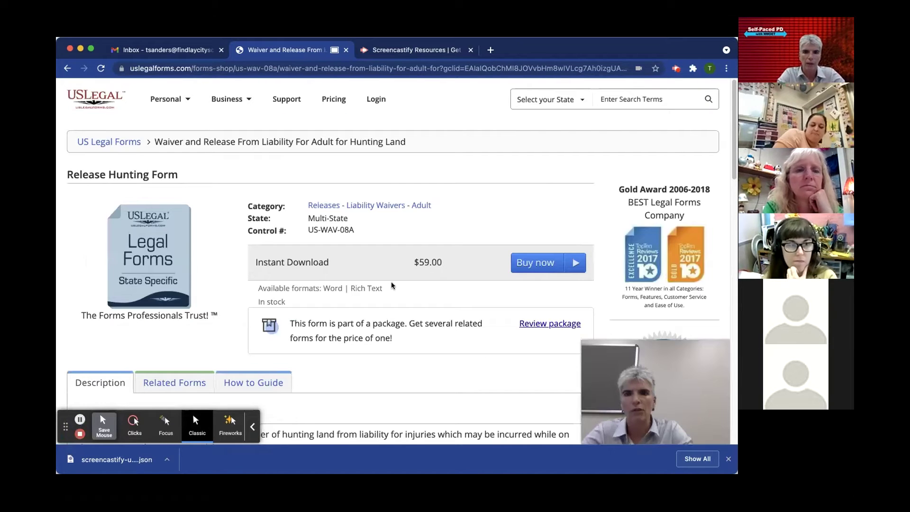
scroll(391, 285, down, 3)
scroll(274, 376, down, 5)
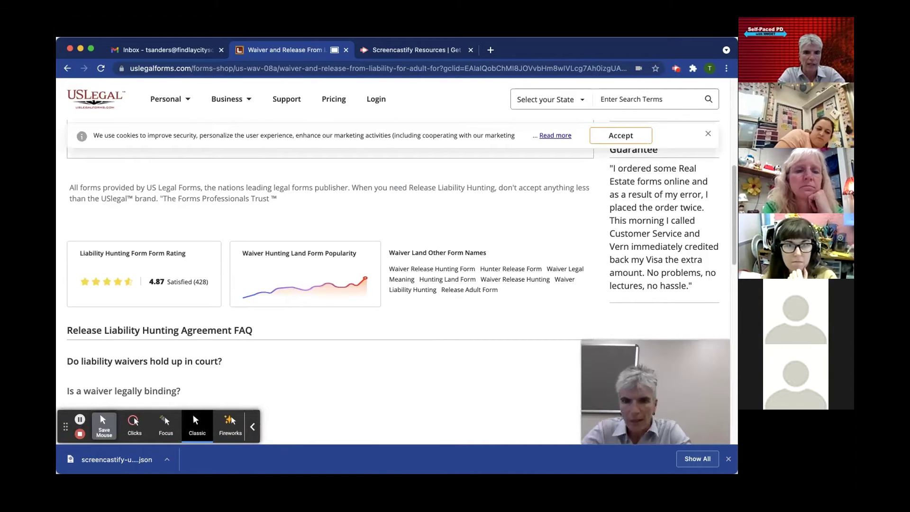
scroll(274, 376, down, 3)
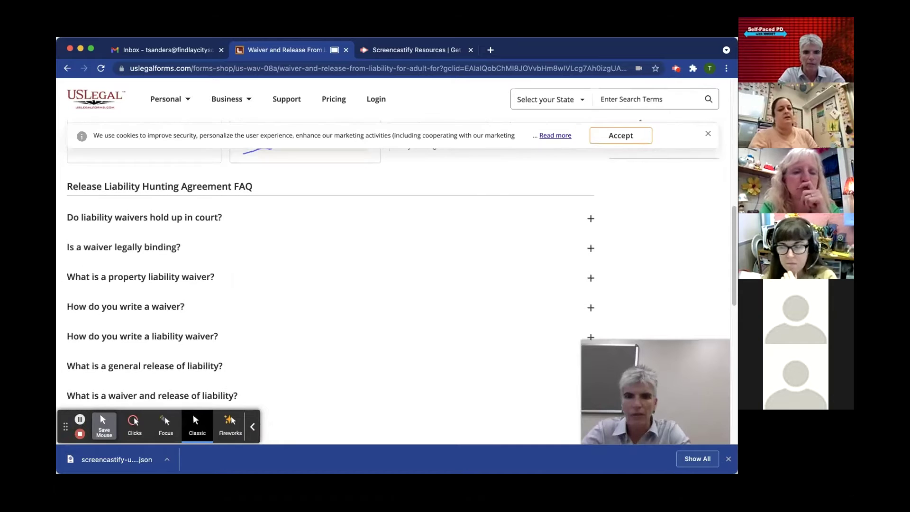
scroll(394, 284, down, 10)
scroll(144, 242, up, 5)
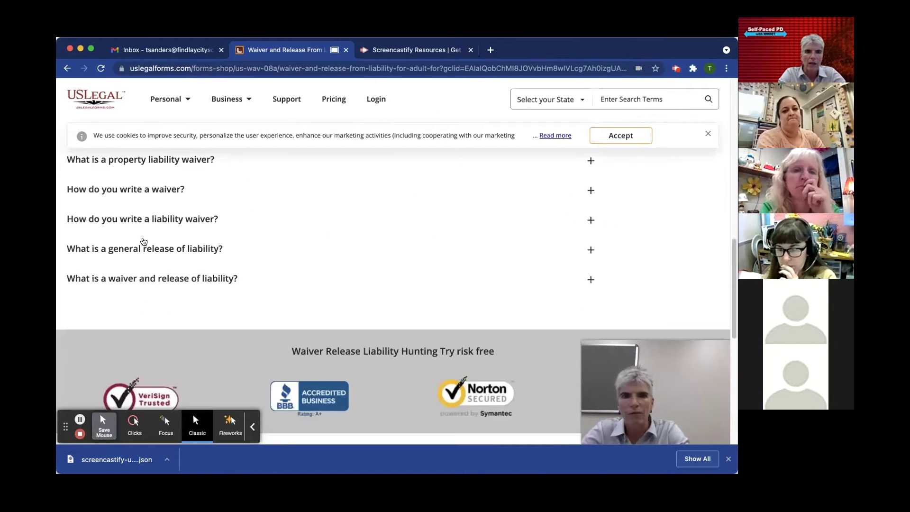
click(150, 209)
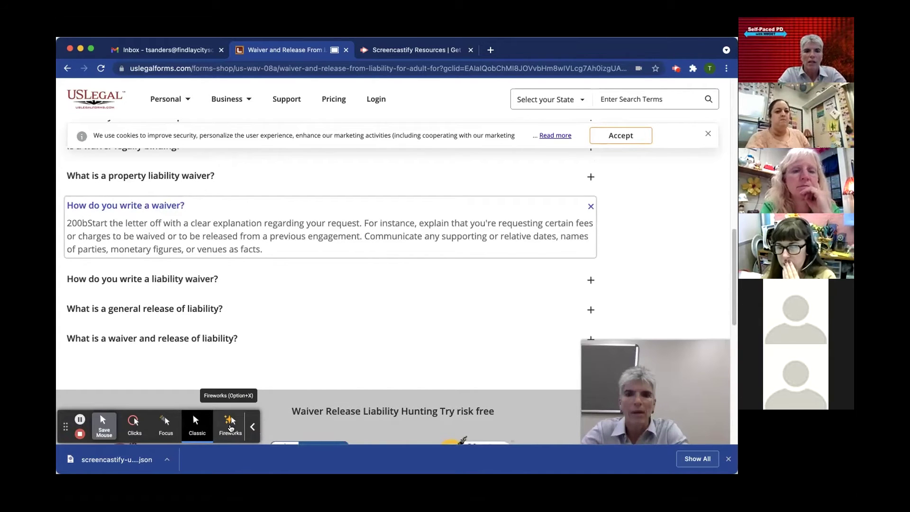
- Switch the pointer to Fireworks, set off bursts on the FAQ, collapse the waiver question, and save the mouse choice
click(230, 424)
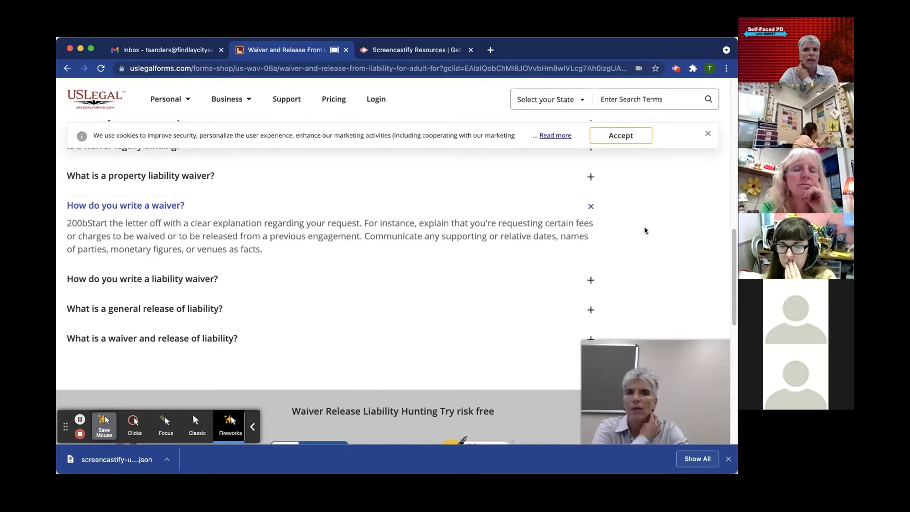
click(619, 229)
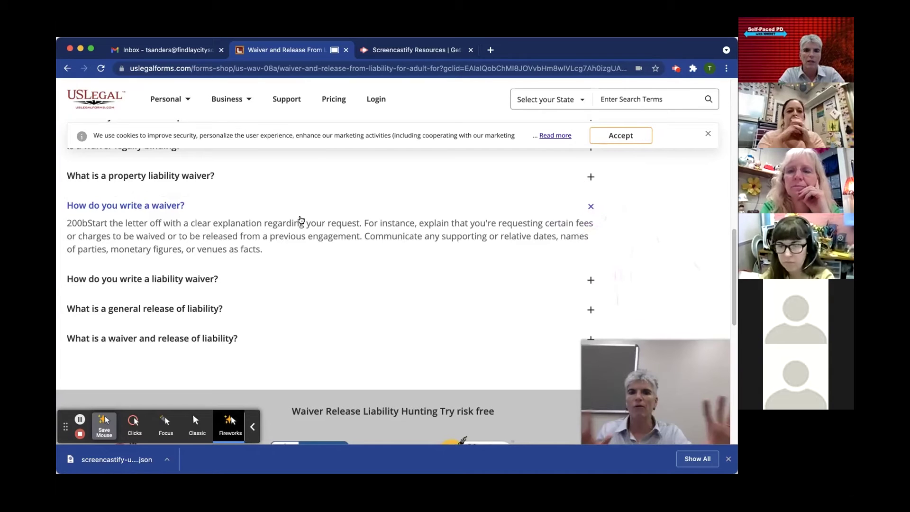
click(298, 217)
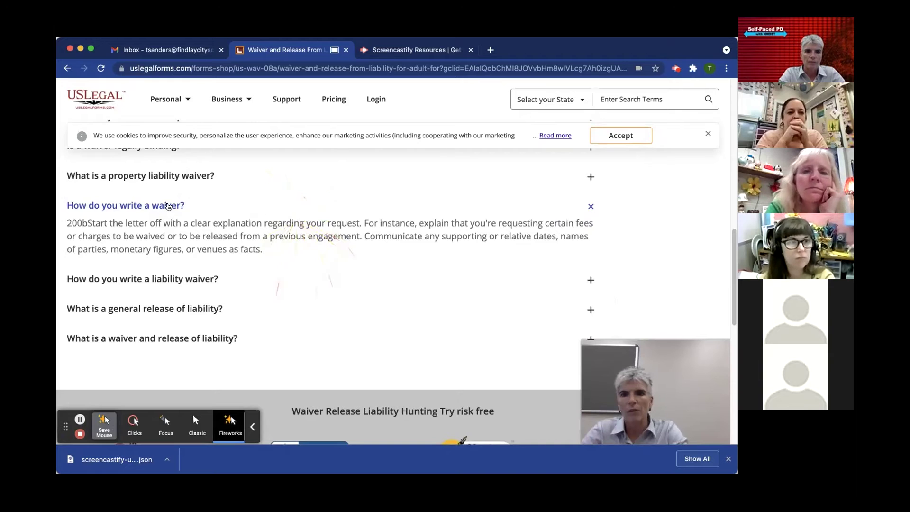
click(168, 206)
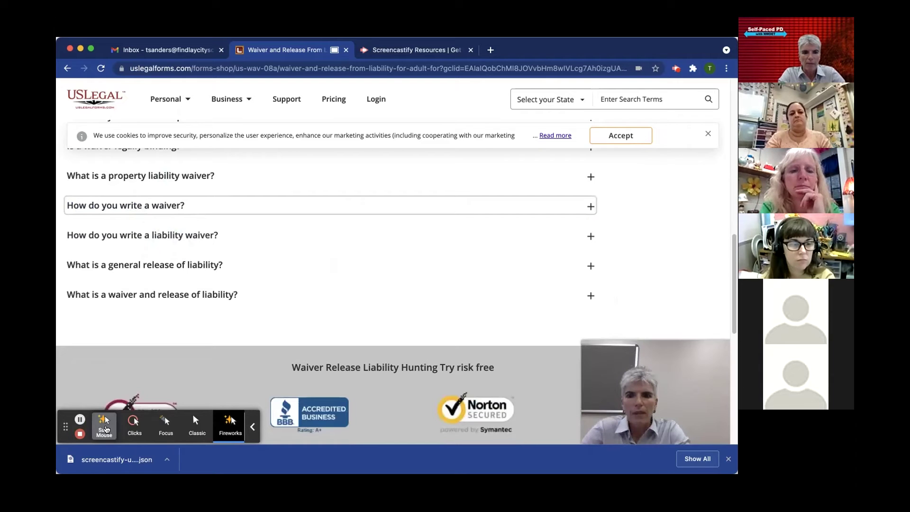
click(105, 429)
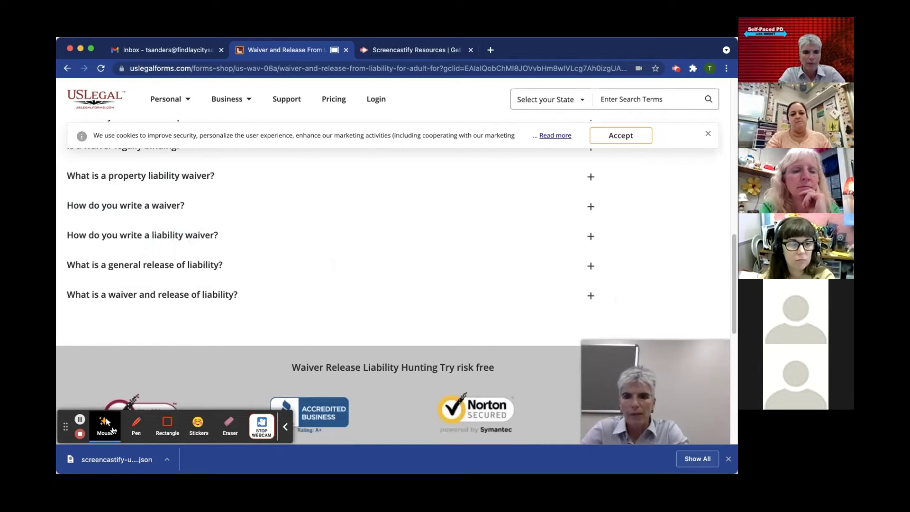
- Place sunglasses-face, 100 and thumbs-up stickers in the blank area beside the FAQ questions
click(198, 426)
click(171, 432)
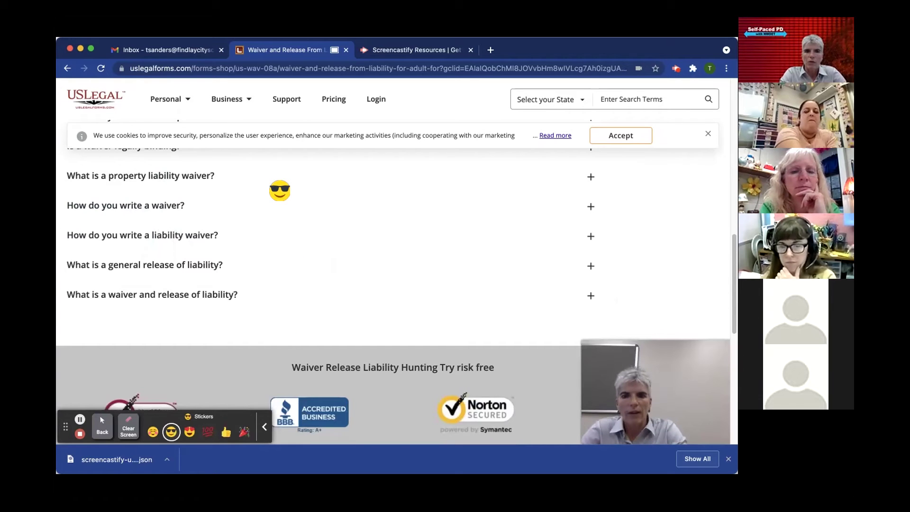
click(282, 192)
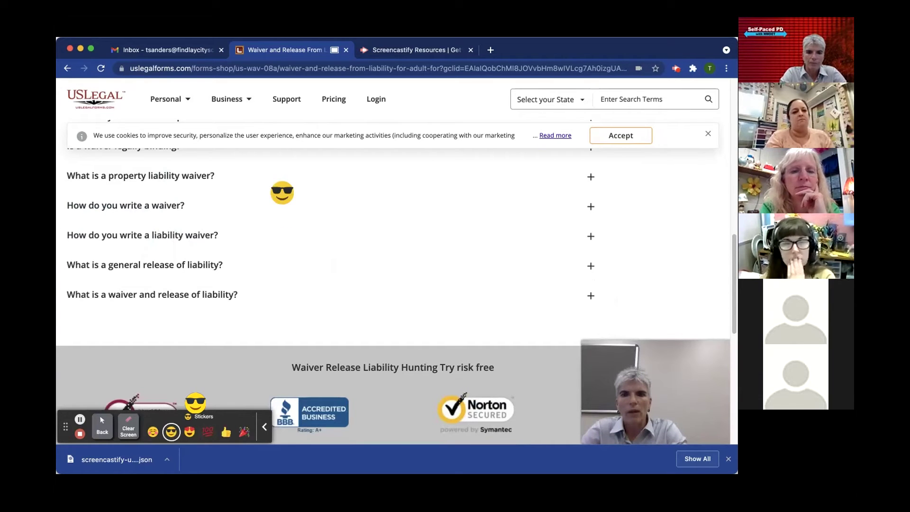
click(207, 433)
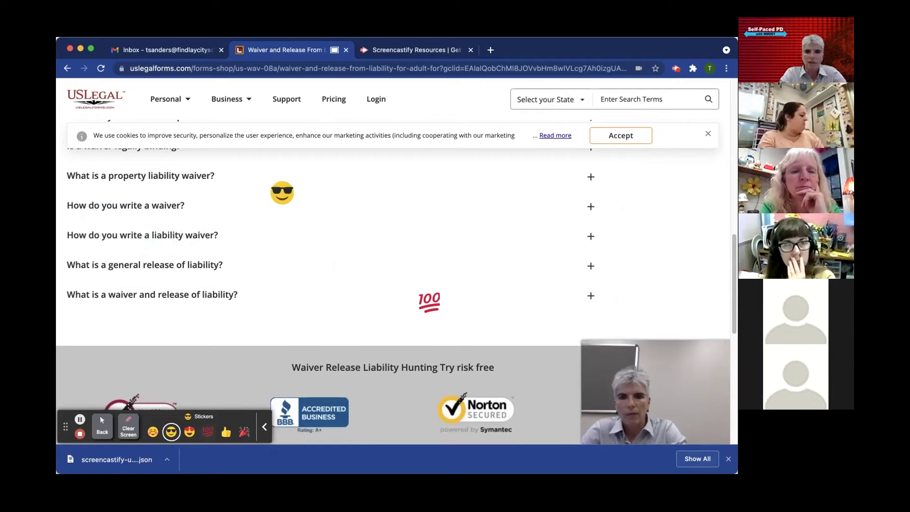
click(432, 305)
click(226, 432)
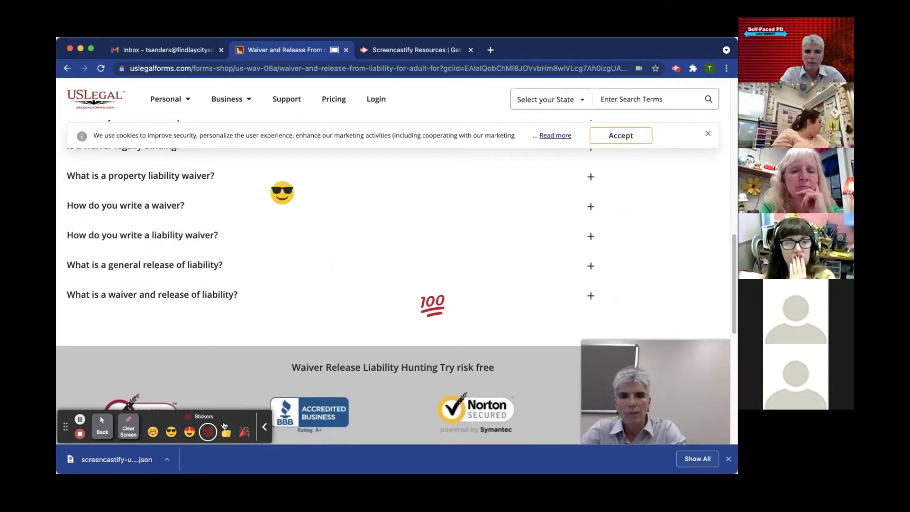
click(343, 250)
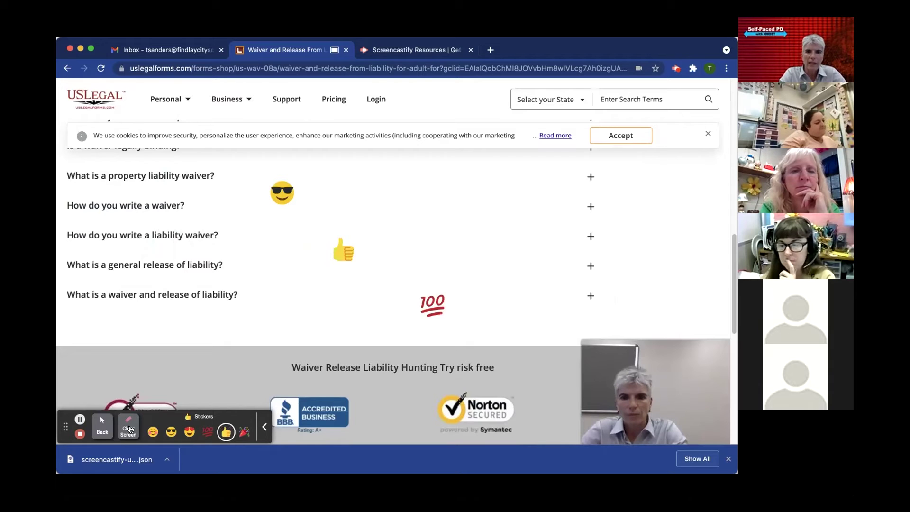
- Clear the stickers off the page and pause the recording
click(128, 429)
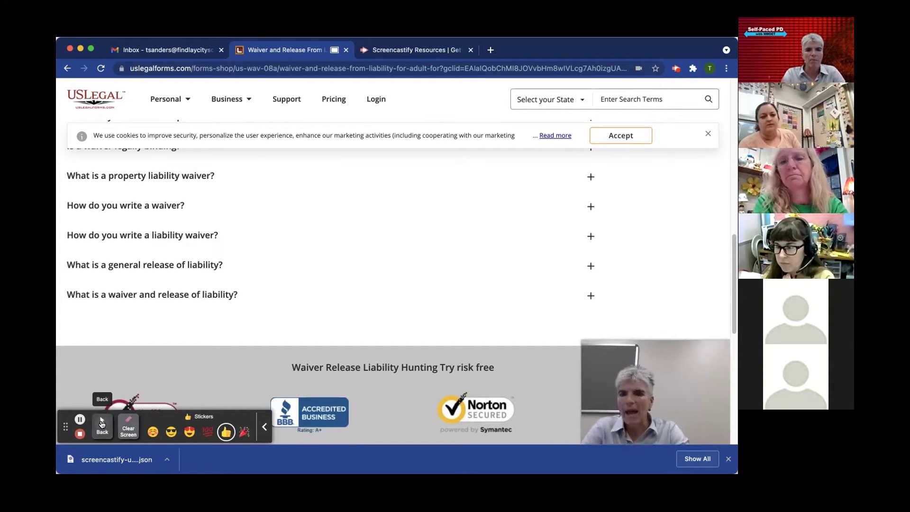
click(101, 424)
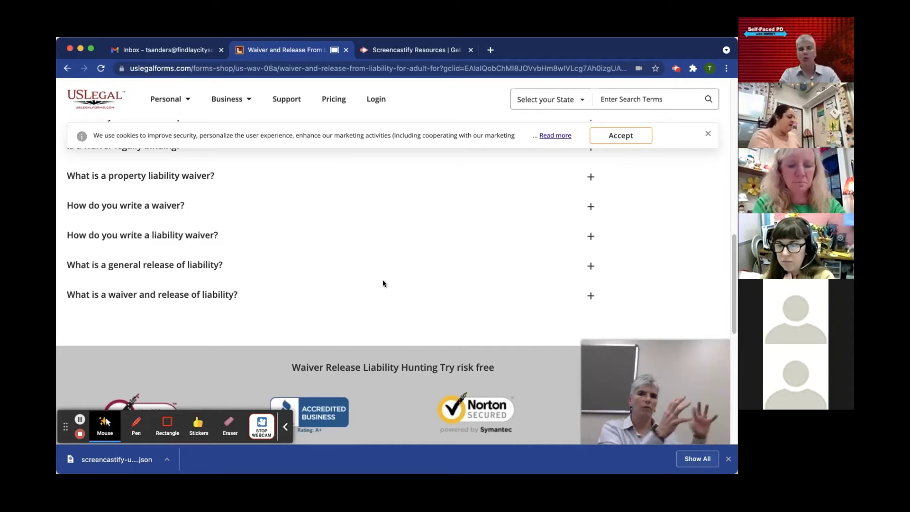
click(80, 419)
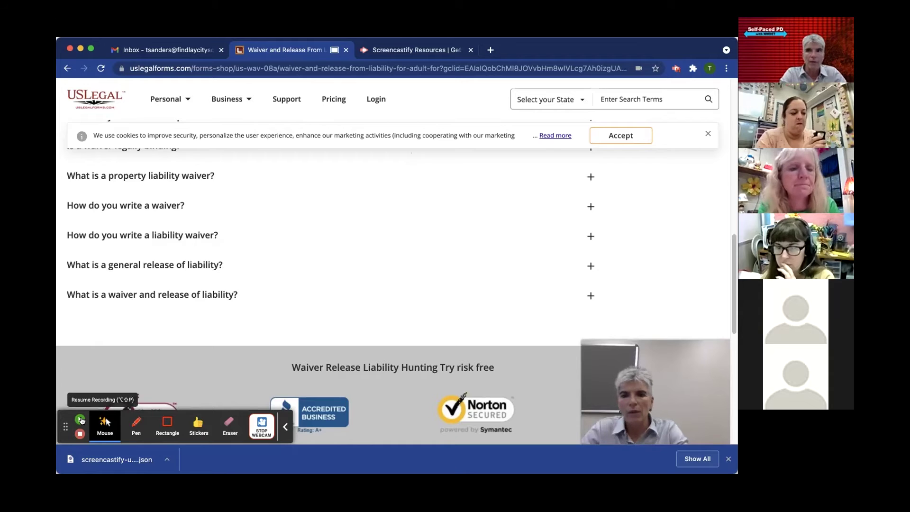
- With the Pen, circle "liability waiver?" in red, underline "release of liability?" in yellow, and circle "general" and the property question's "is" in green
click(135, 427)
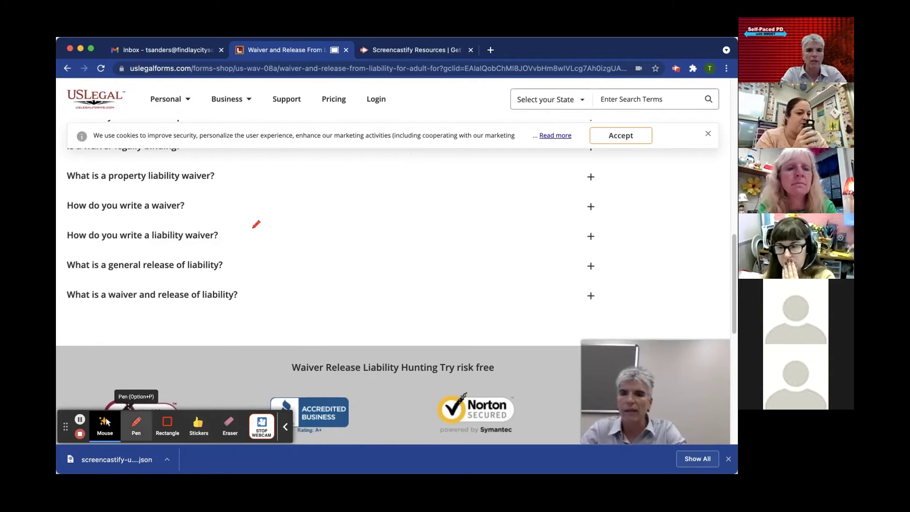
mouse_move(201, 210)
mouse_down()
mouse_move(255, 227)
mouse_move(201, 213)
mouse_up()
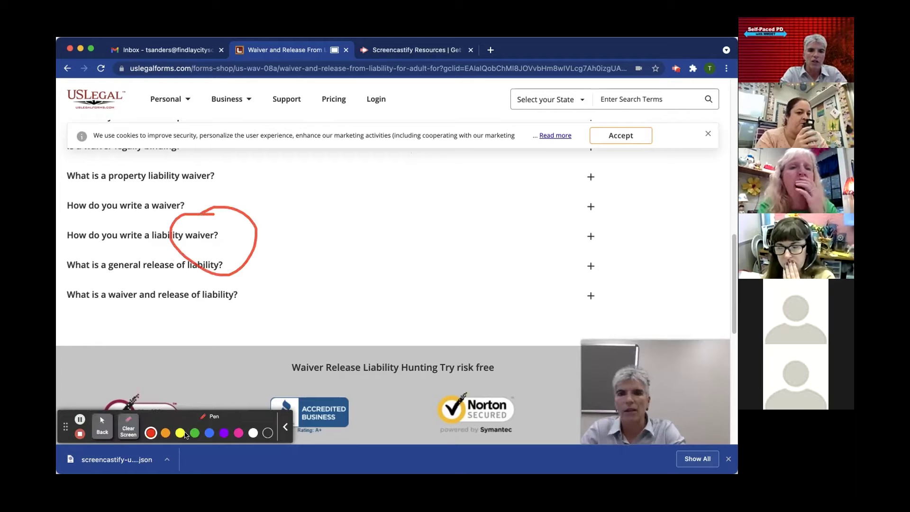
click(180, 436)
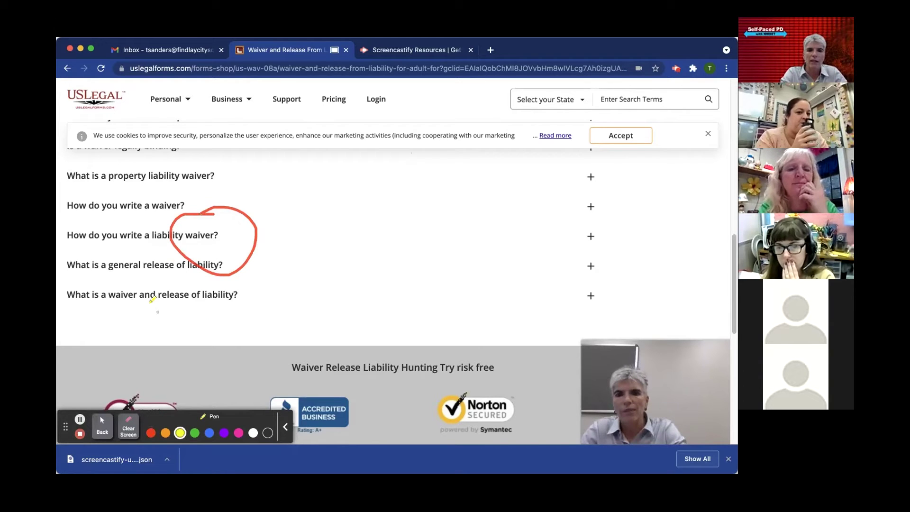
drag(149, 306, 242, 308)
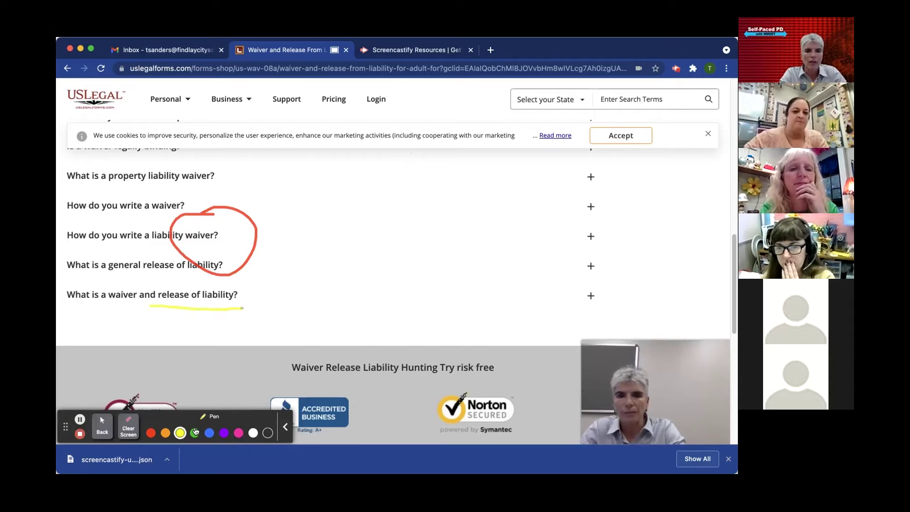
click(194, 434)
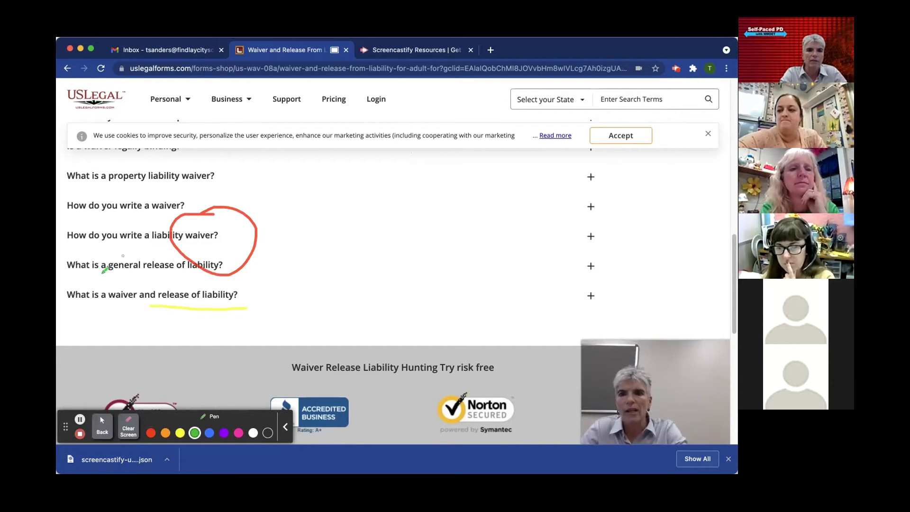
mouse_move(116, 254)
mouse_down()
mouse_move(107, 281)
mouse_move(124, 254)
mouse_up()
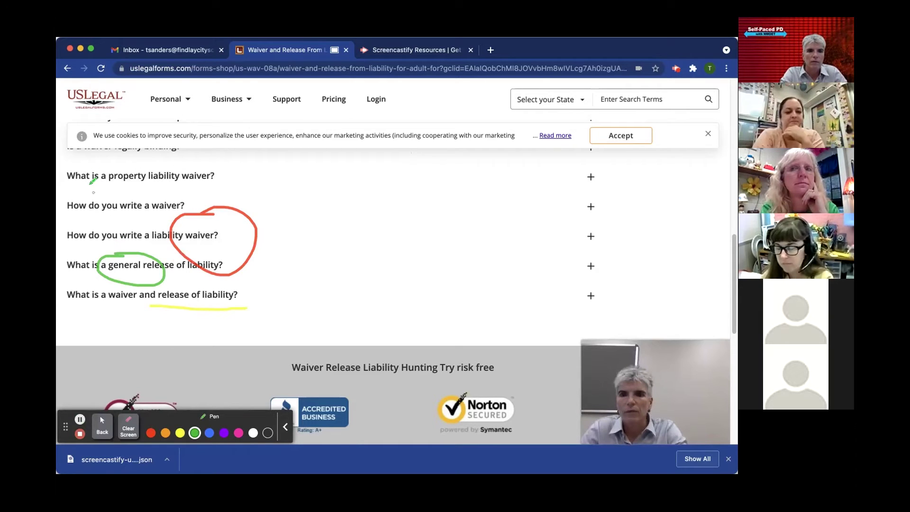
drag(100, 168, 97, 169)
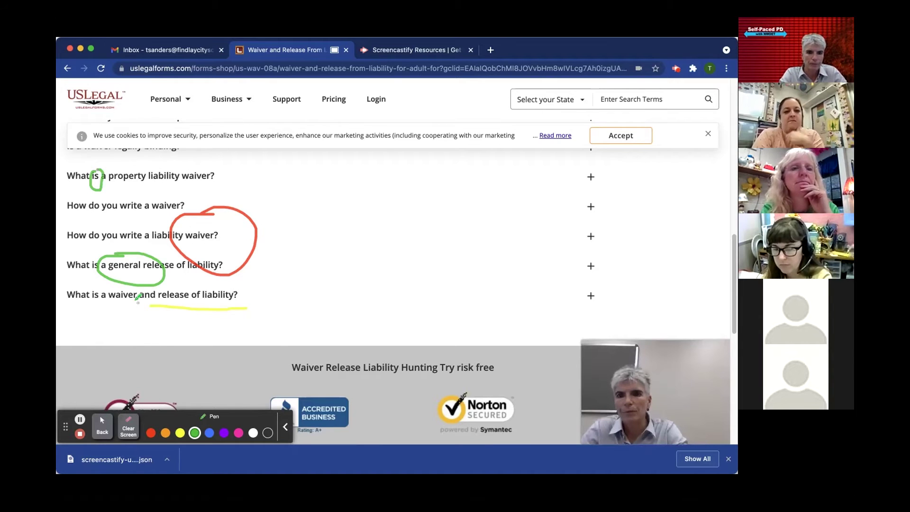
- Show how the pen marks move with the page, clear them all, and leave the Pen tool
scroll(138, 296, down, 3)
scroll(137, 296, down, 1)
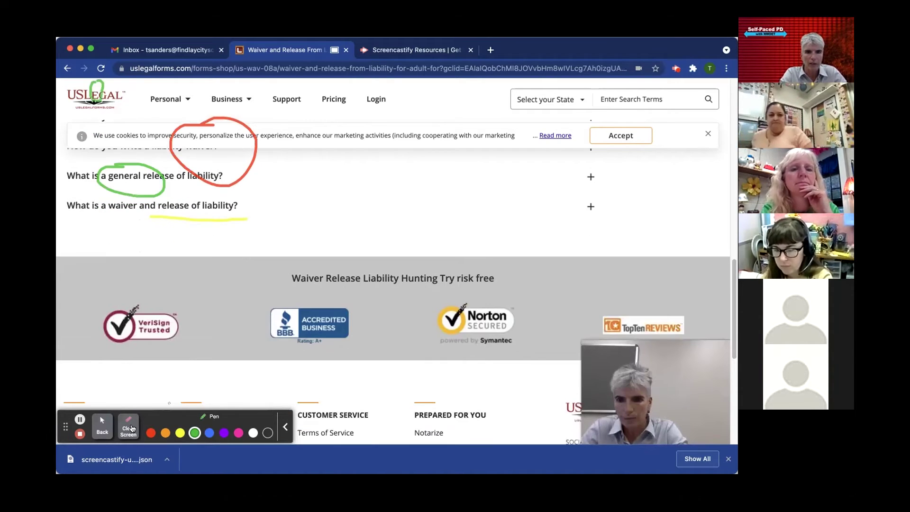
click(132, 429)
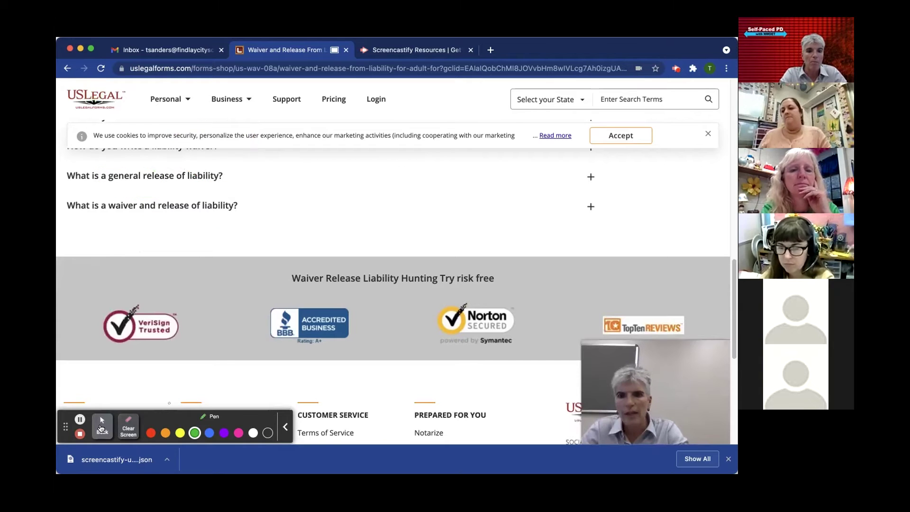
click(101, 428)
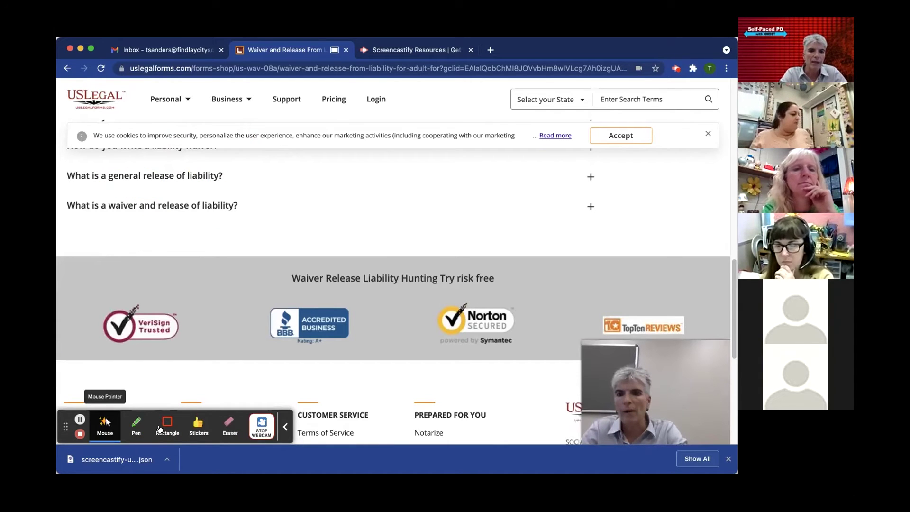
- Draw a purple rectangle around "liability?" in the question "What is a waiver and release of liability?"
click(165, 426)
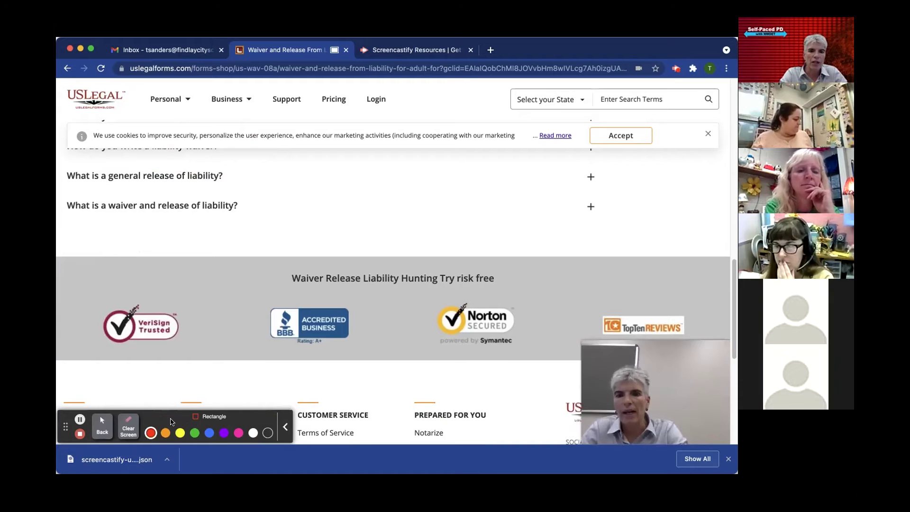
click(224, 432)
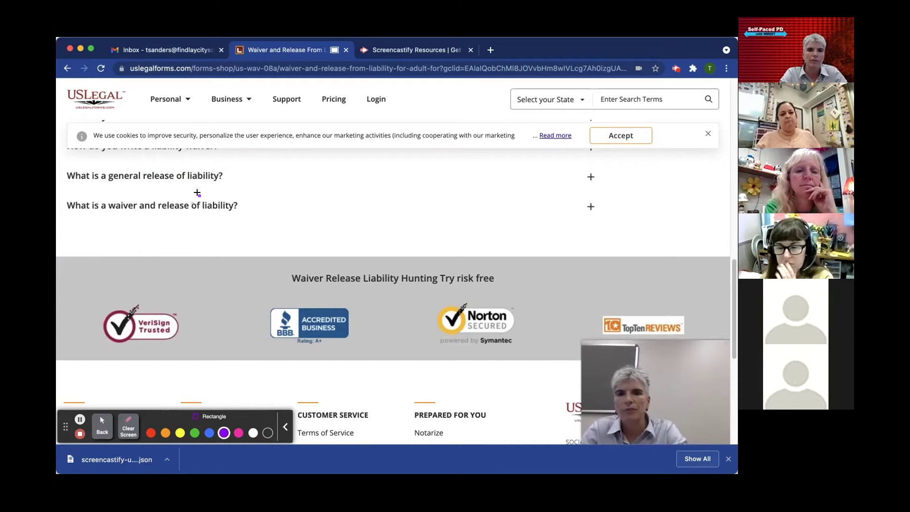
drag(248, 199, 194, 219)
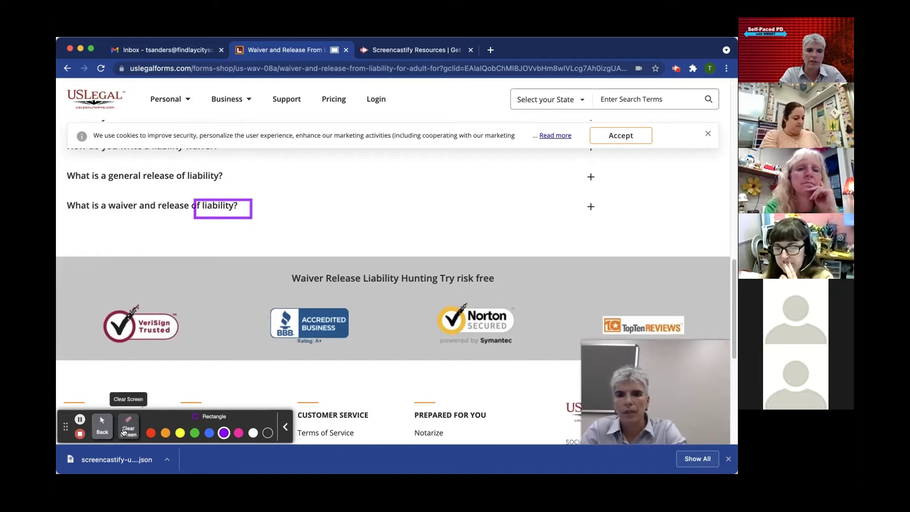
- Clear the purple rectangle off the page, leaving the Rectangle tool, and turn off the embedded webcam
click(105, 423)
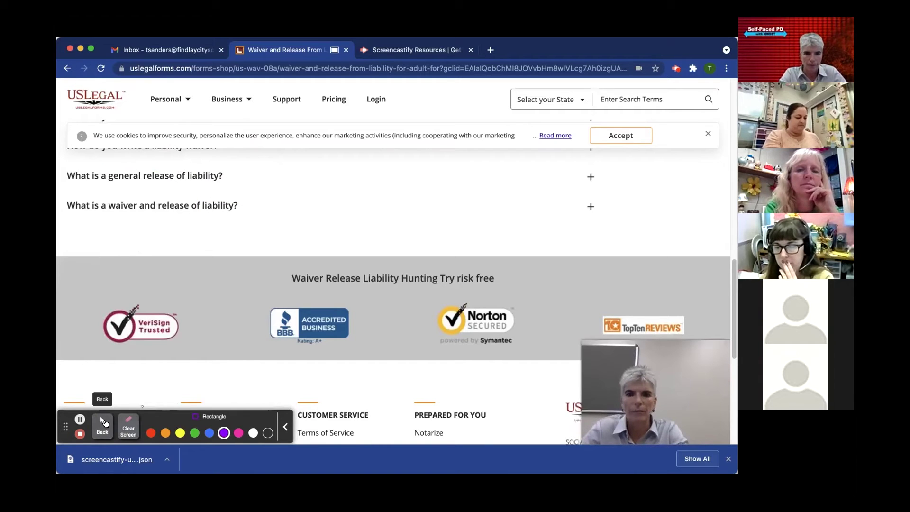
click(105, 423)
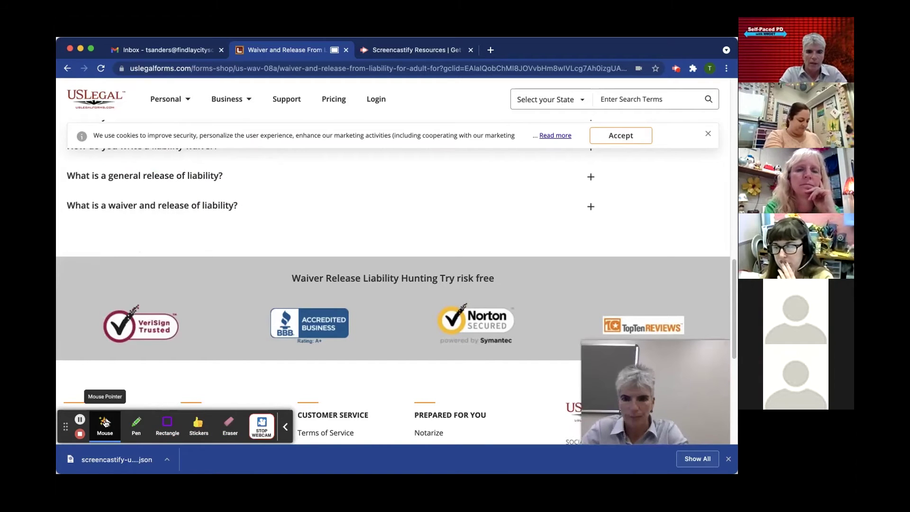
click(263, 430)
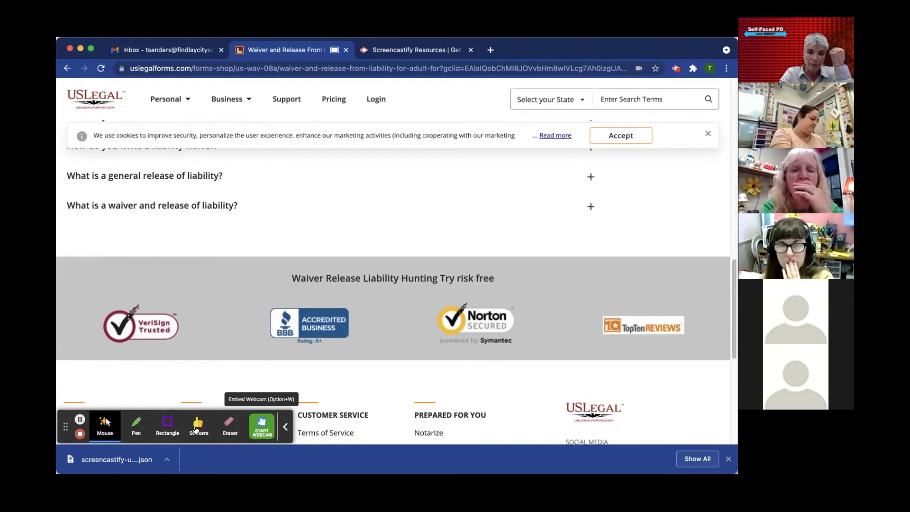
- Draw a green Pen circle around "liability?" in the waiver and release question, and erase the circle's right half
click(136, 426)
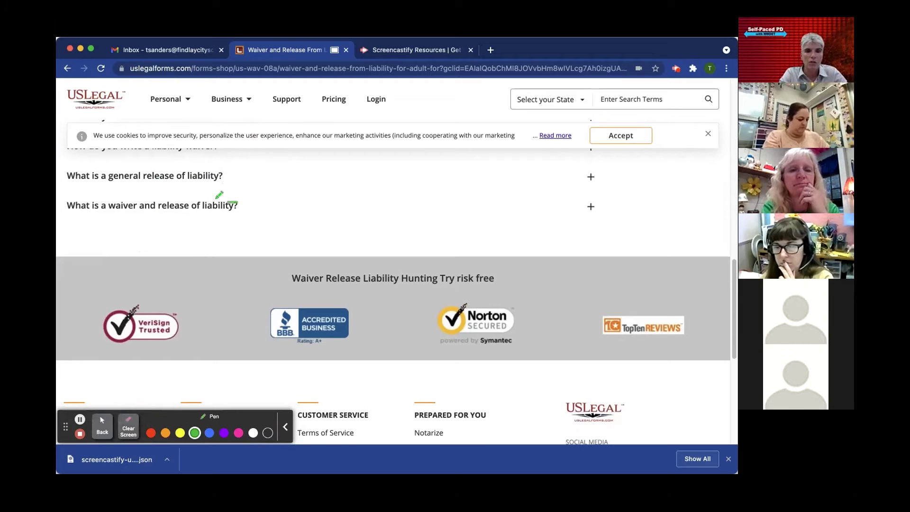
drag(232, 202, 226, 199)
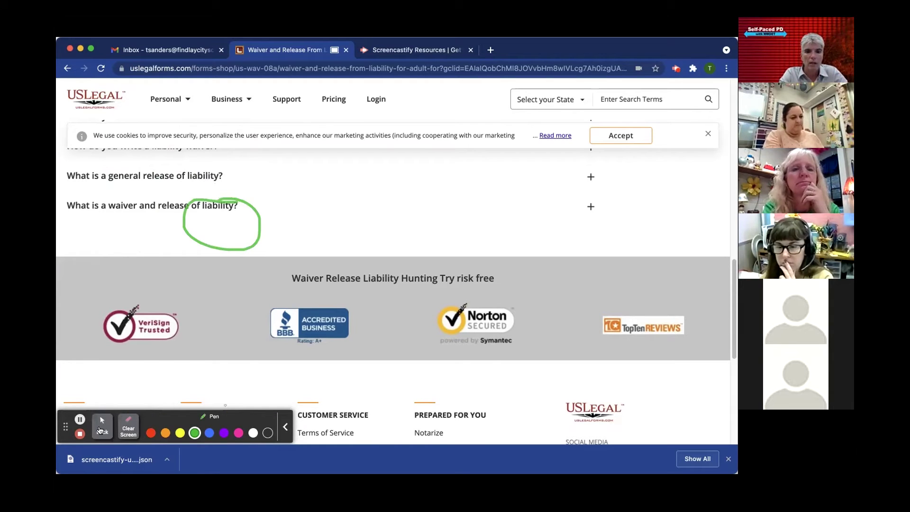
key(alt+e)
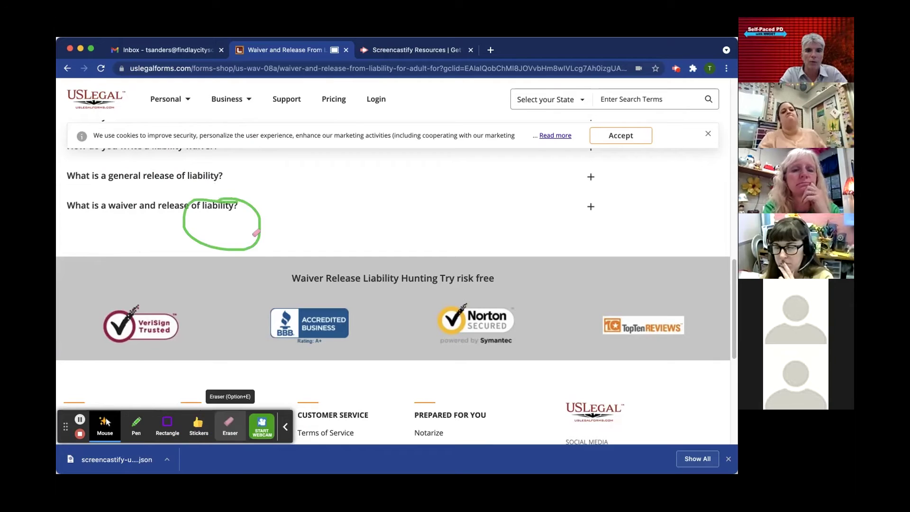
mouse_move(256, 233)
mouse_down()
mouse_move(254, 249)
mouse_move(230, 189)
mouse_move(238, 246)
mouse_move(227, 216)
mouse_up()
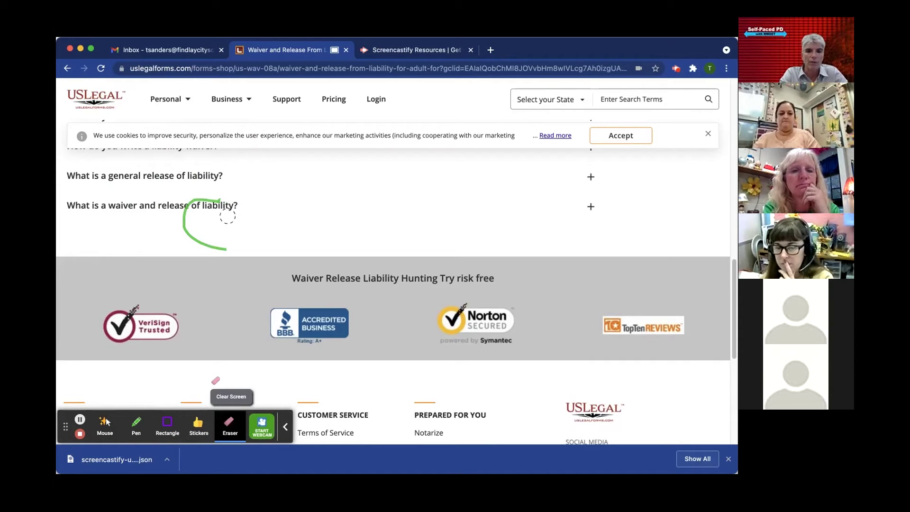
- Turn the webcam back on and, after collapsing and re-expanding the annotation toolbar, end the recording
click(264, 427)
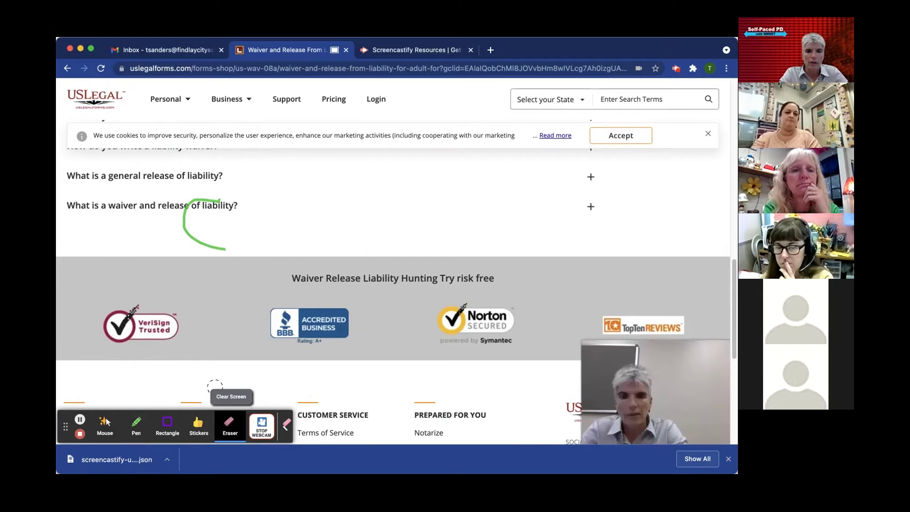
click(285, 426)
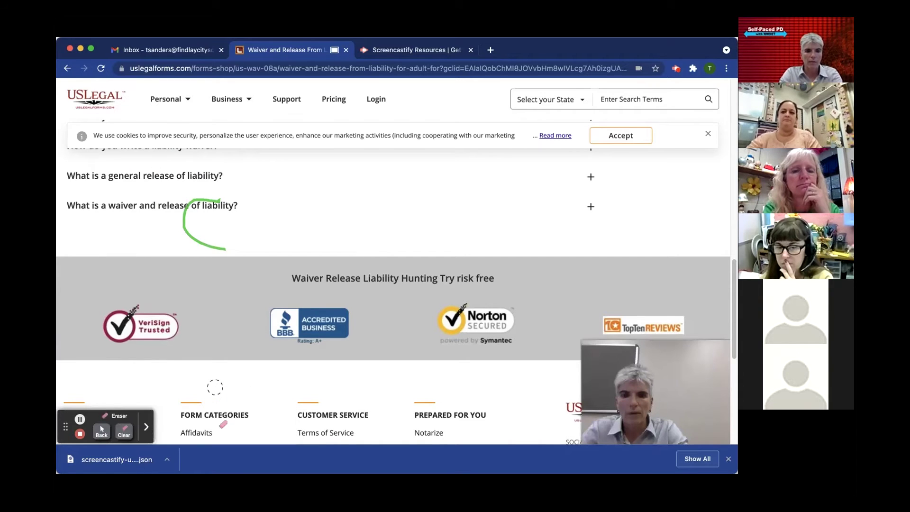
click(146, 430)
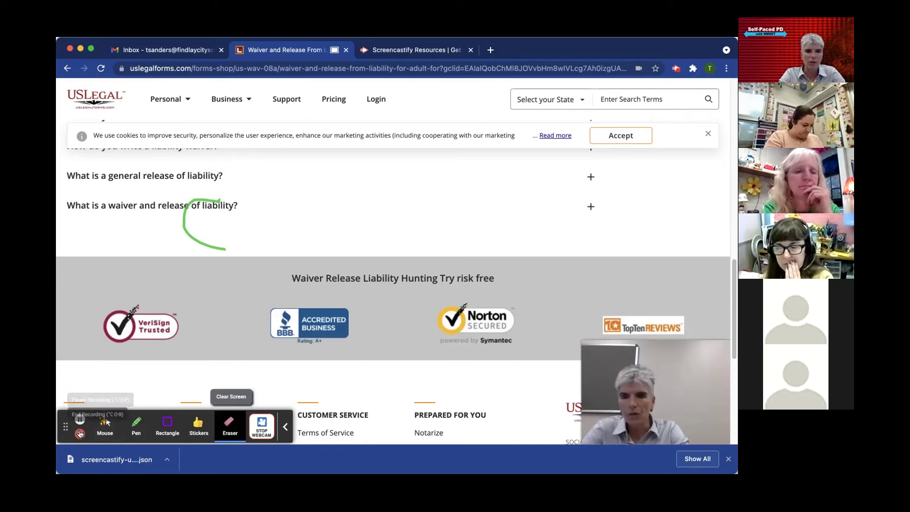
click(80, 433)
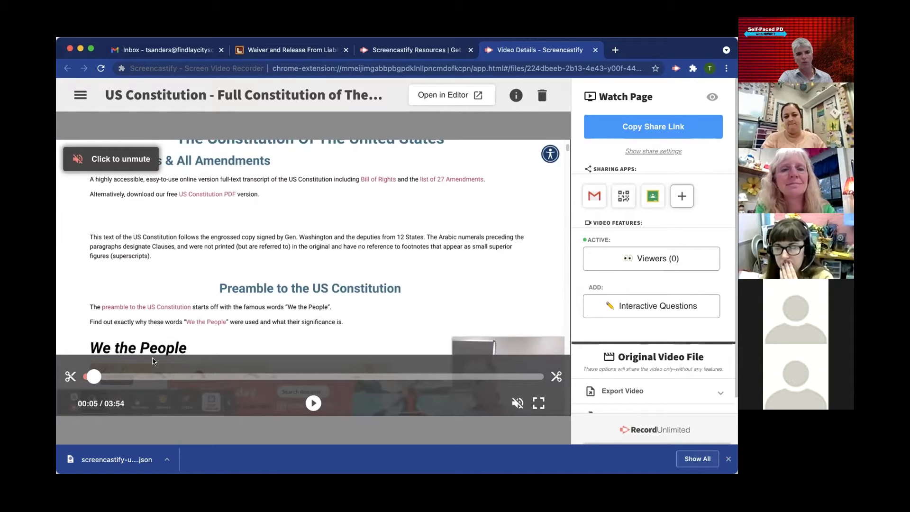
- Trim the recording to start at 00:22 and end at 03:40, save the trim, and pause the trimmed video
click(97, 376)
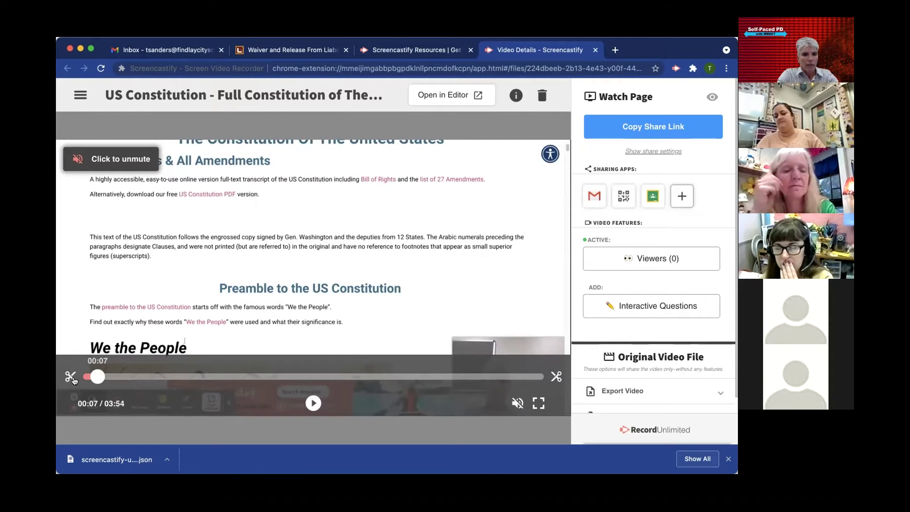
click(71, 376)
drag(81, 376, 122, 379)
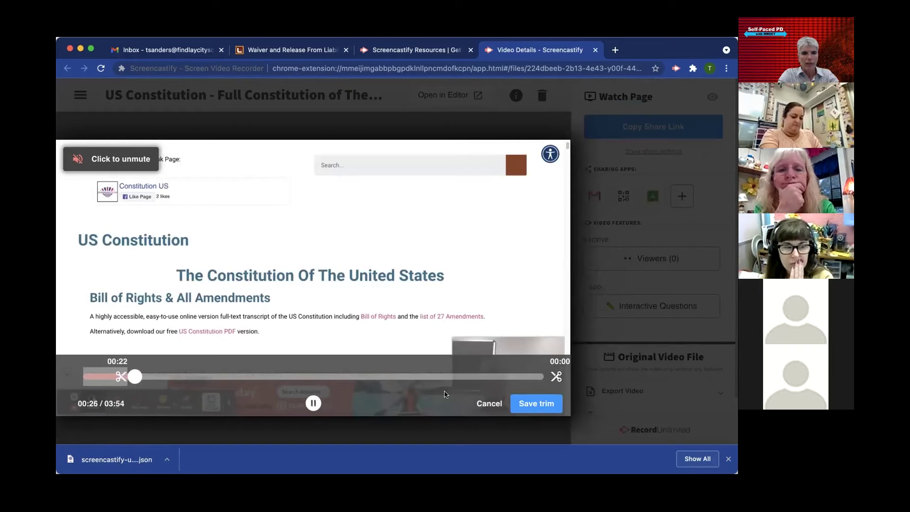
drag(555, 376, 520, 379)
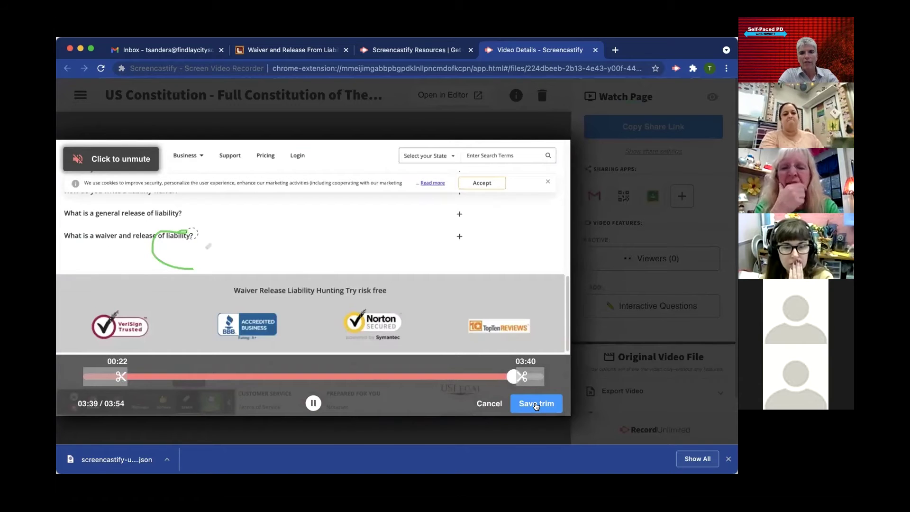
click(536, 404)
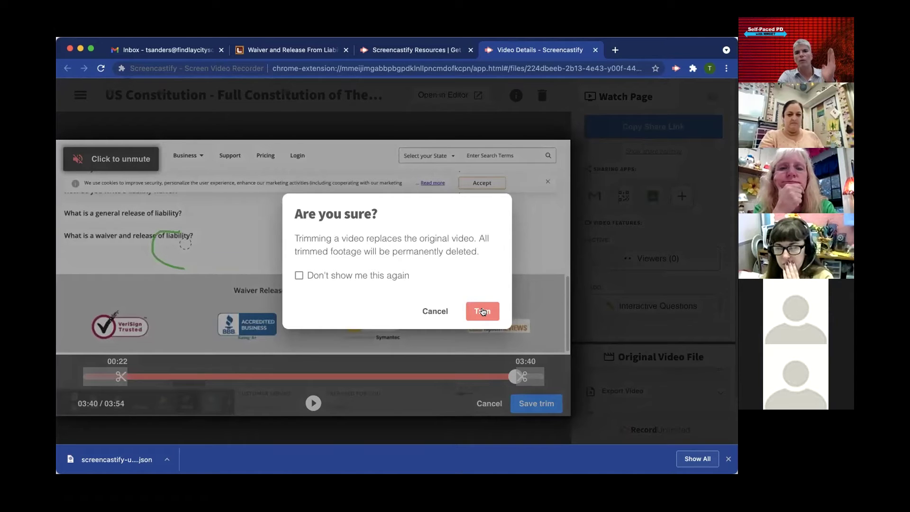
click(482, 311)
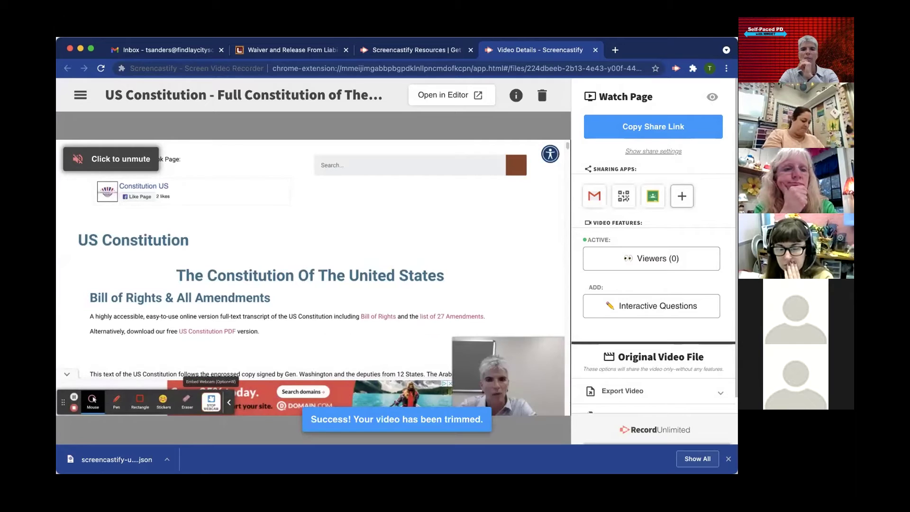
mouse_move(372, 417)
click(313, 403)
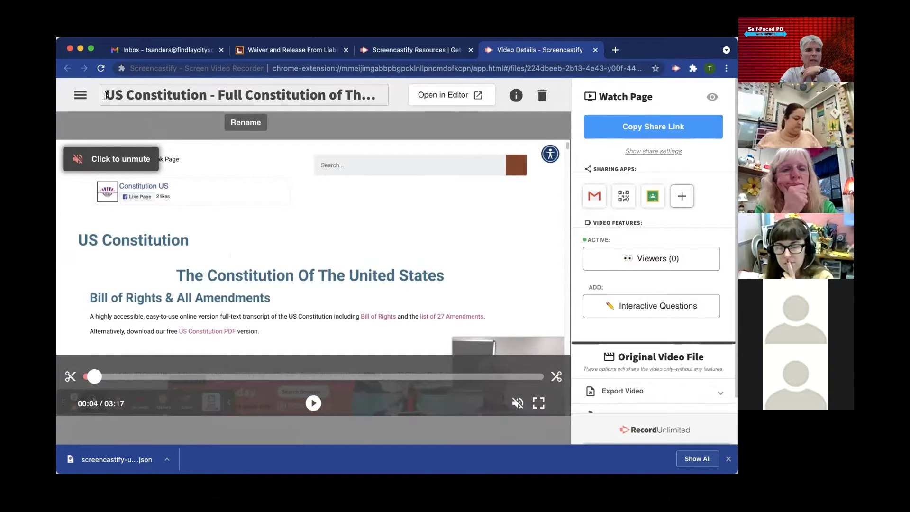
- Rename the video as "New Name Better Name"
drag(105, 95, 378, 93)
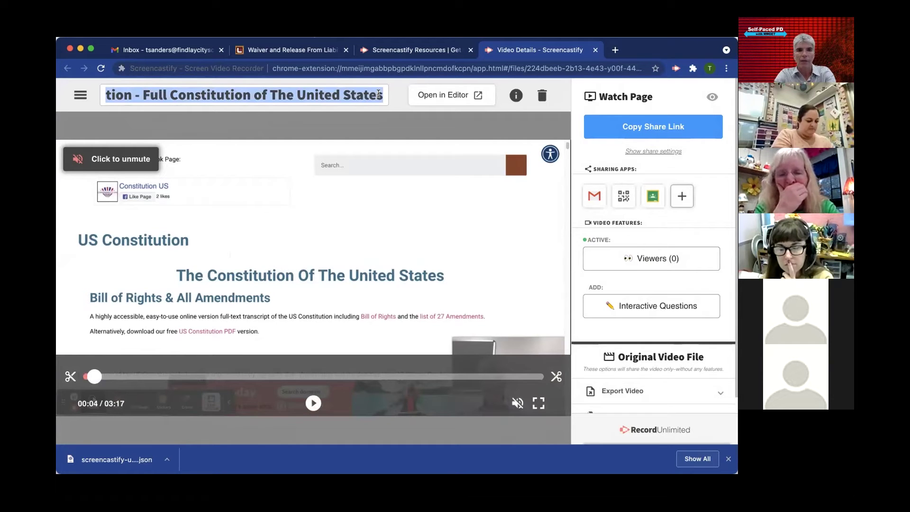
text(New Name Better Name)
click(436, 130)
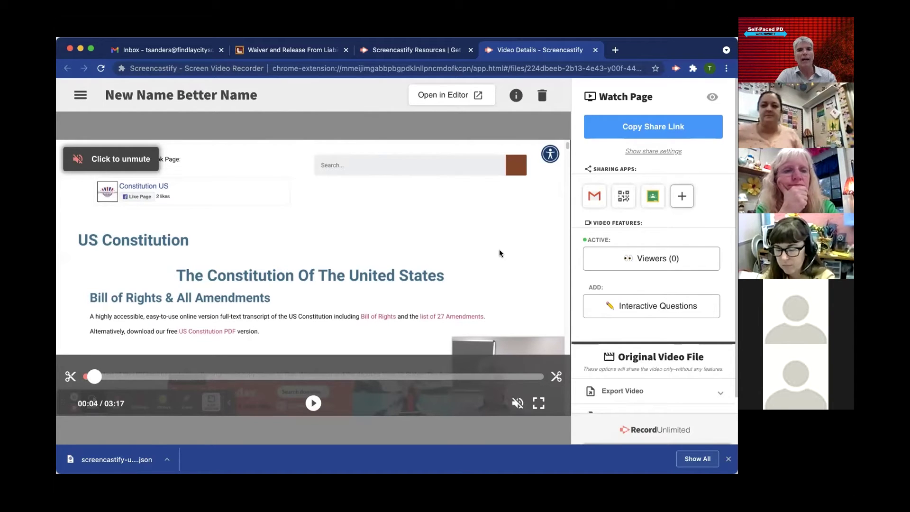
- Review the video's sharing and export options and open its Interactive Questions editor
click(665, 137)
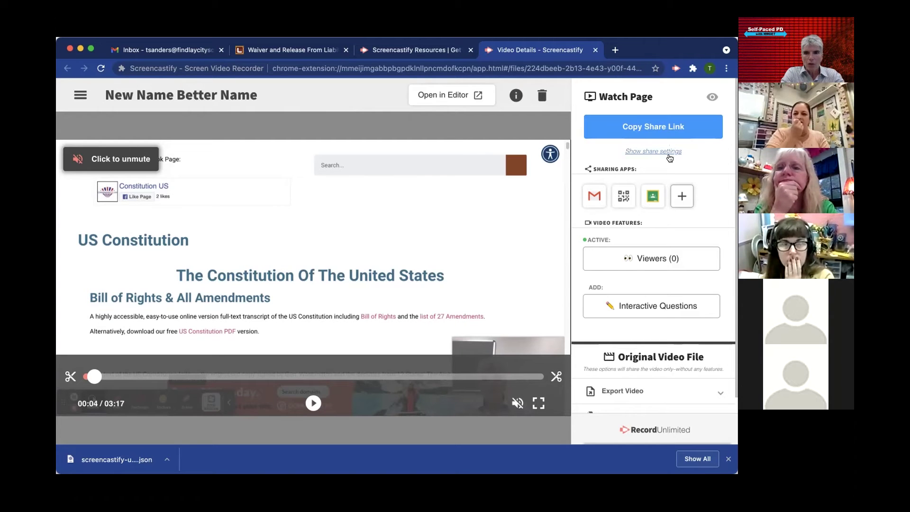
scroll(658, 374, down, 1)
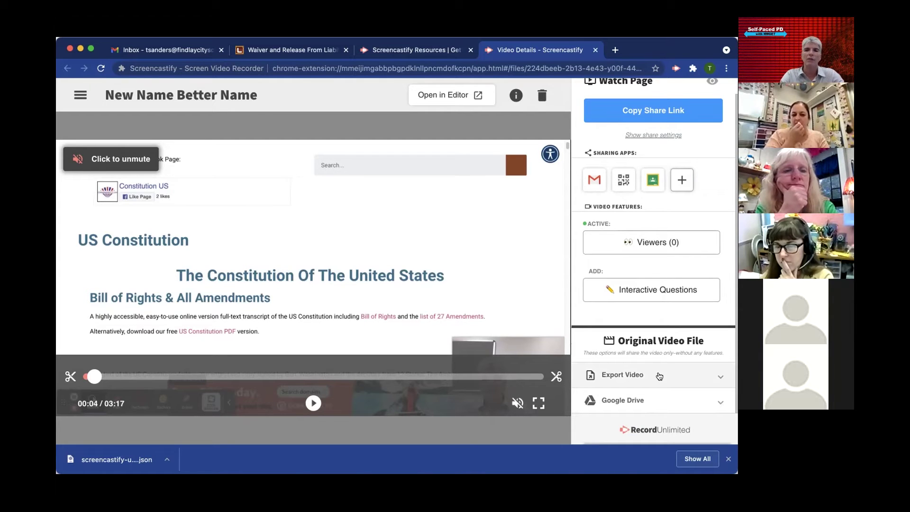
click(669, 290)
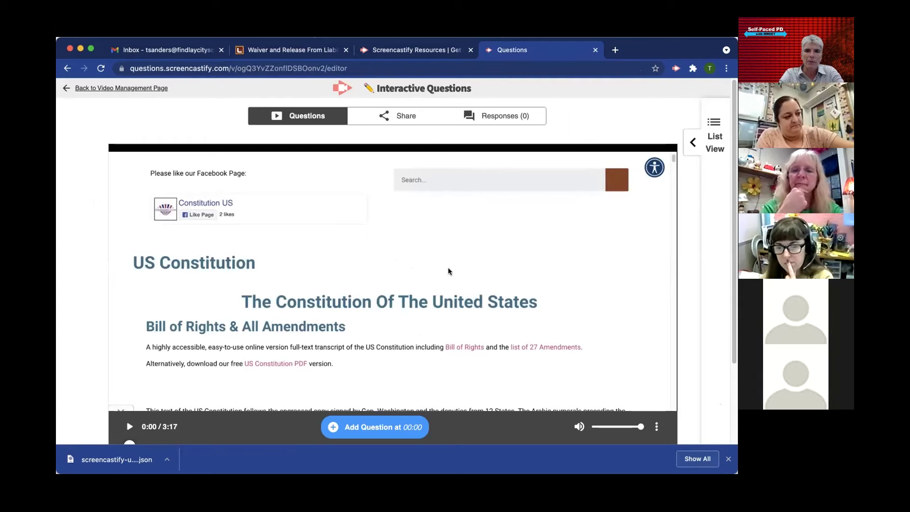
- Play the video to 00:02, pause it, and add the question "What is the answer?" at that point
scroll(220, 379, down, 2)
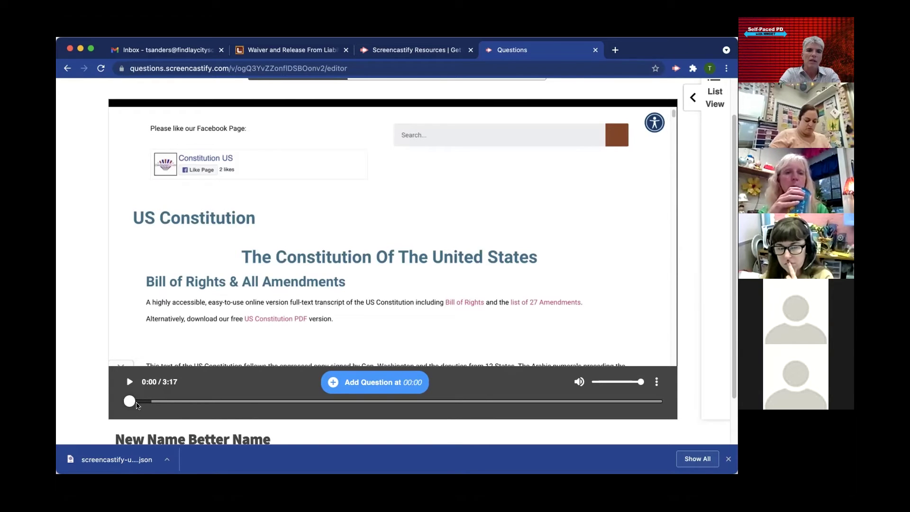
scroll(252, 408, down, 1)
scroll(252, 408, down, 2)
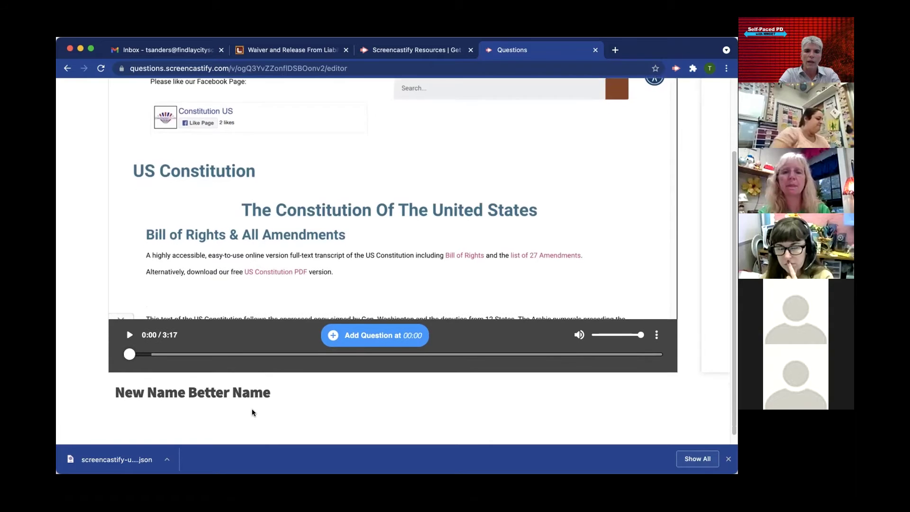
scroll(213, 389, up, 1)
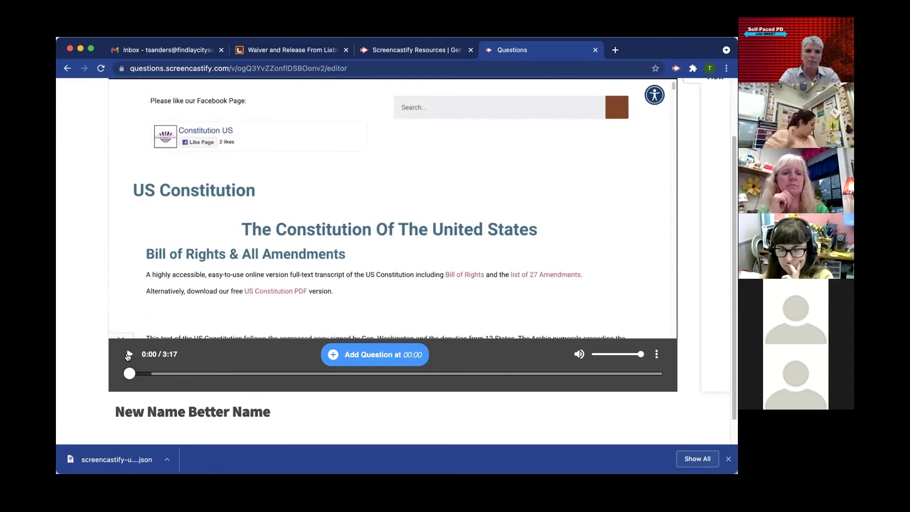
click(128, 355)
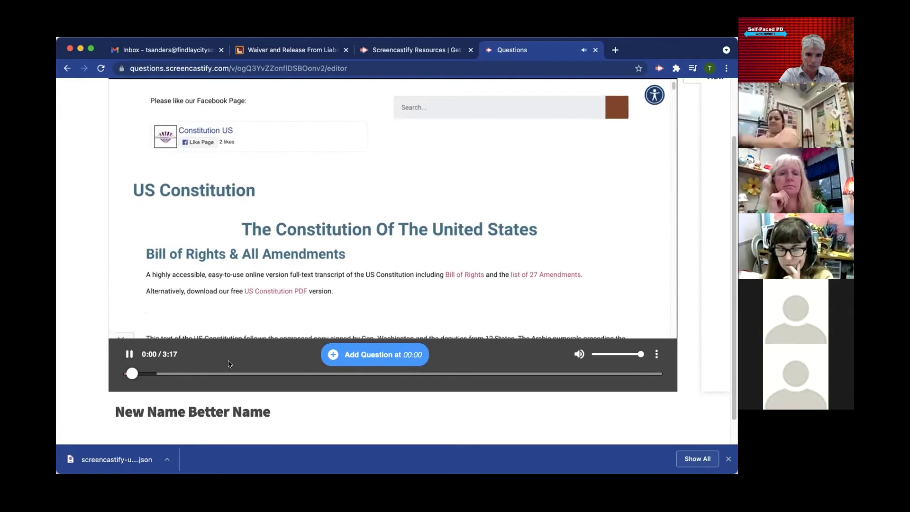
click(129, 354)
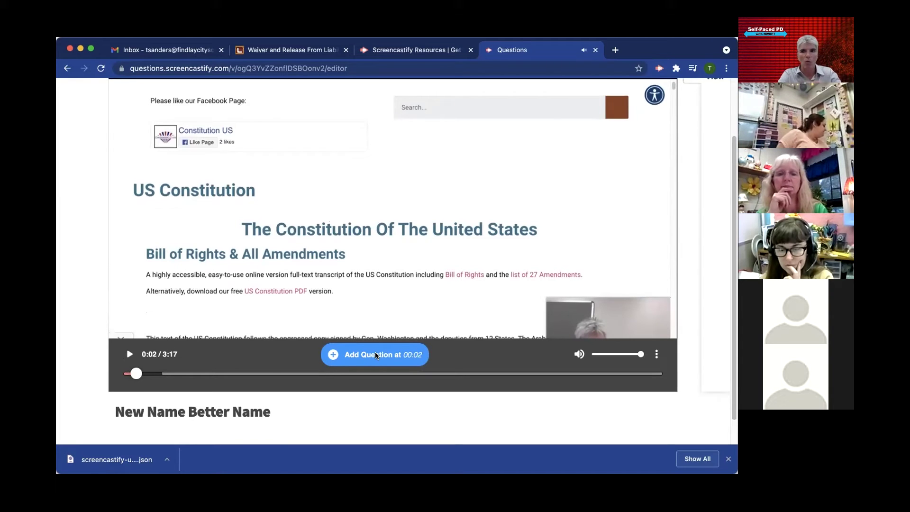
scroll(375, 356, up, 2)
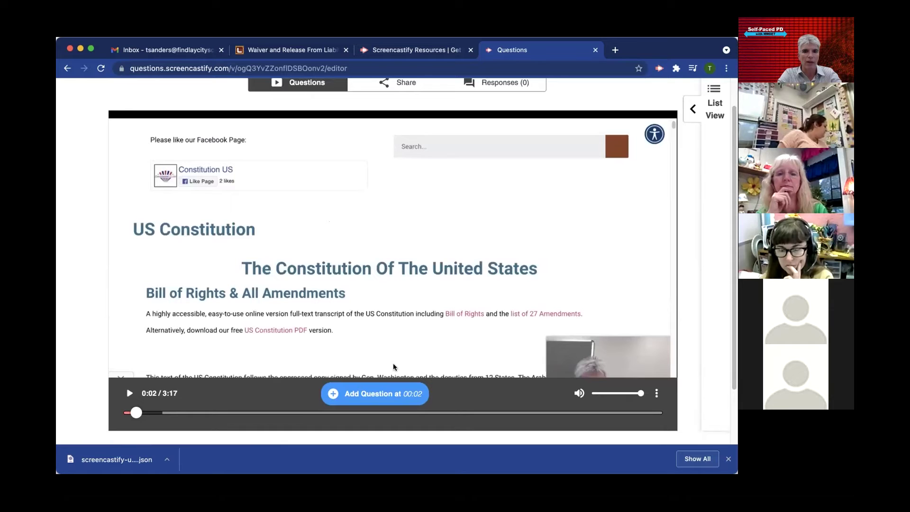
click(384, 393)
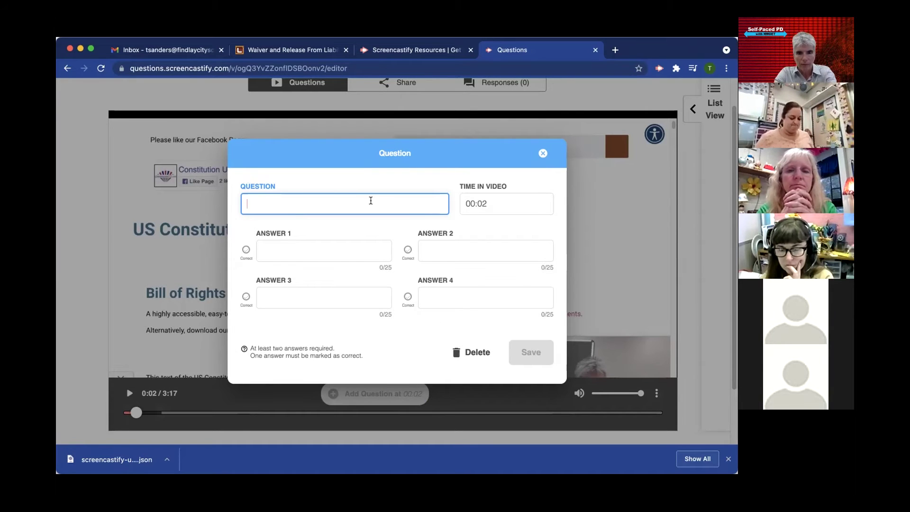
text(What is the answer?)
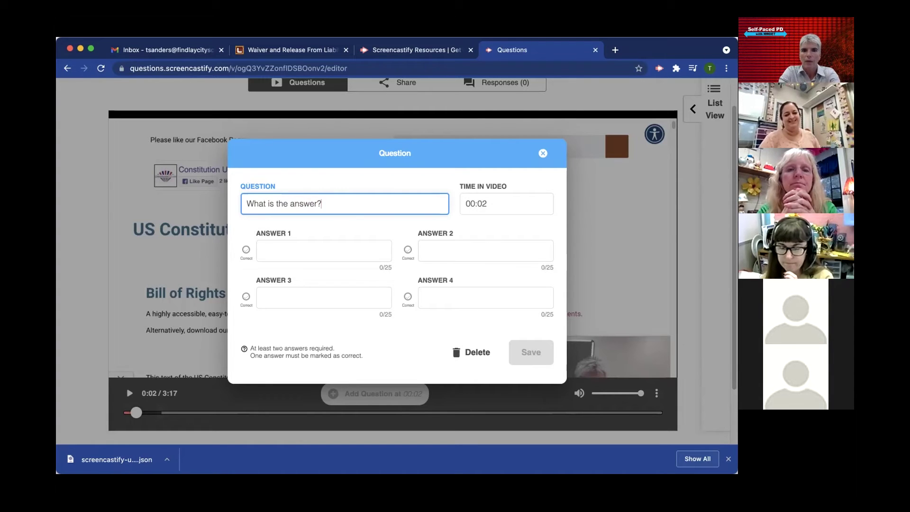
- Give the question the answers 1, 2, 3 and 4, mark 3 as correct, and save it
click(325, 245)
text(1)
click(476, 241)
text(2)
click(325, 297)
text(3)
click(449, 294)
text(4)
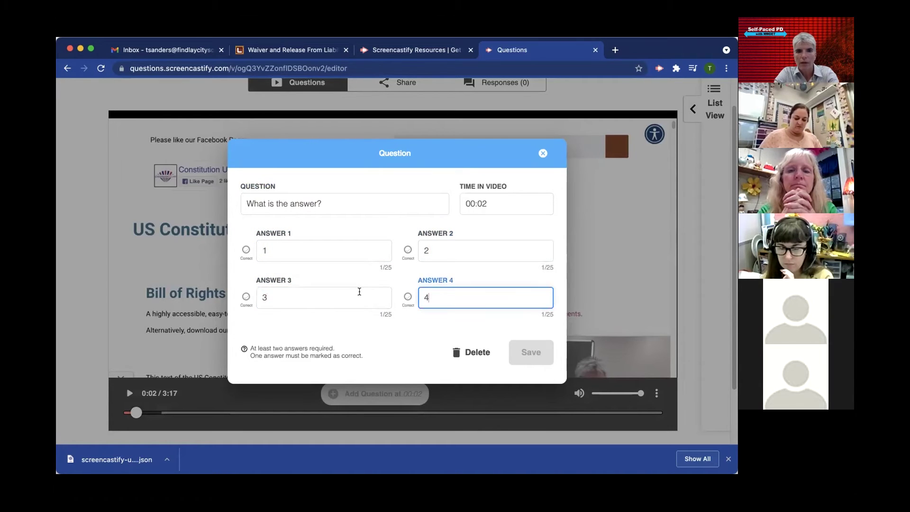
click(244, 297)
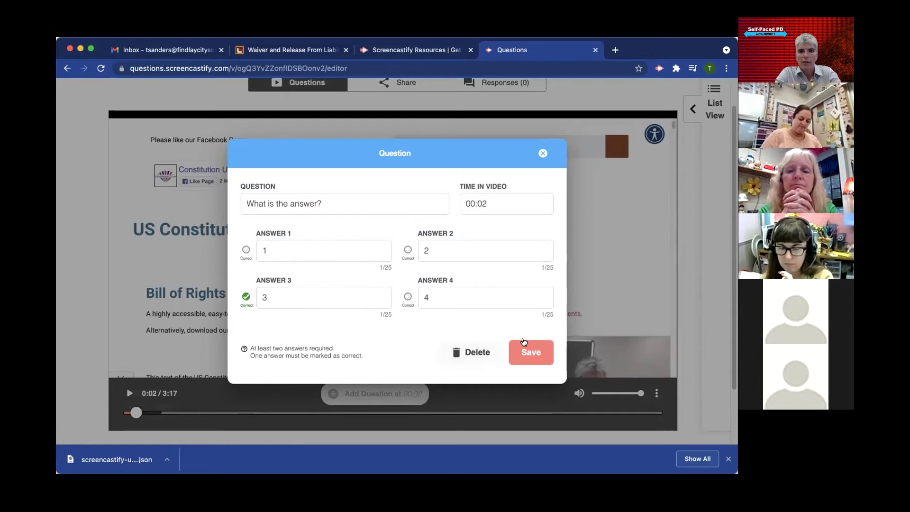
click(539, 355)
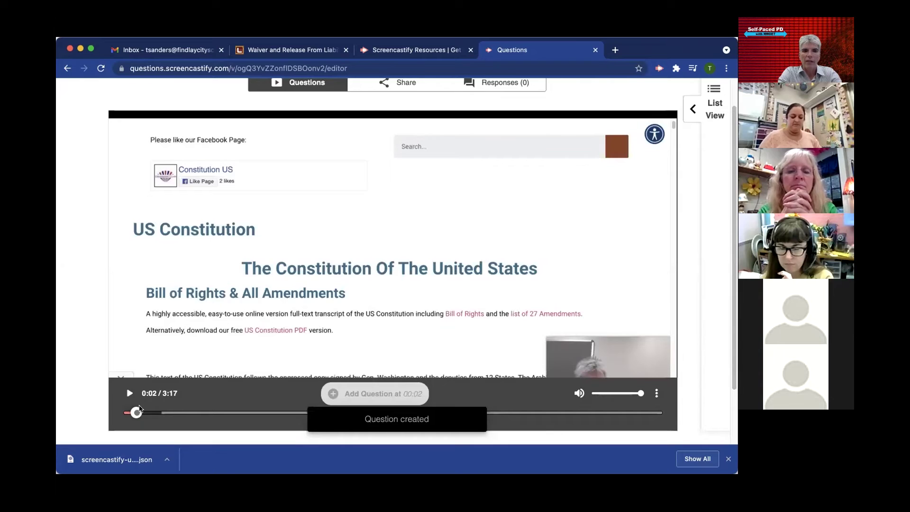
click(142, 411)
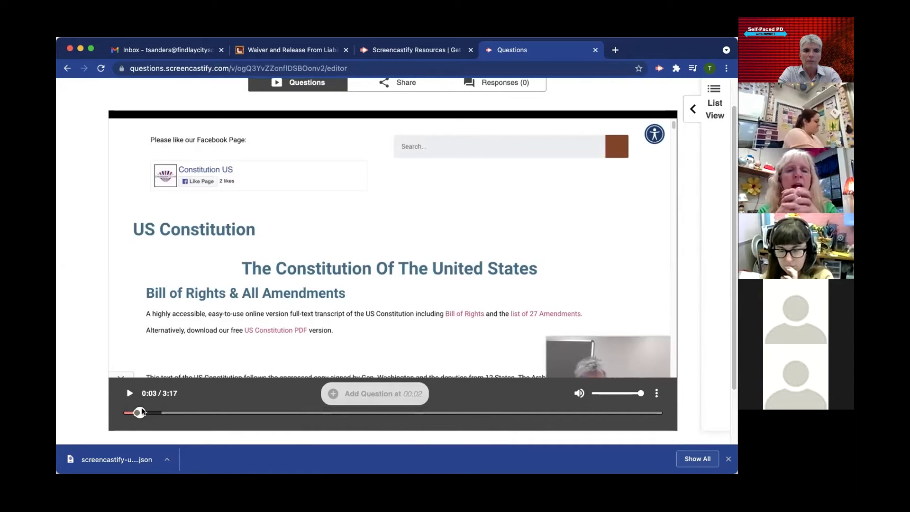
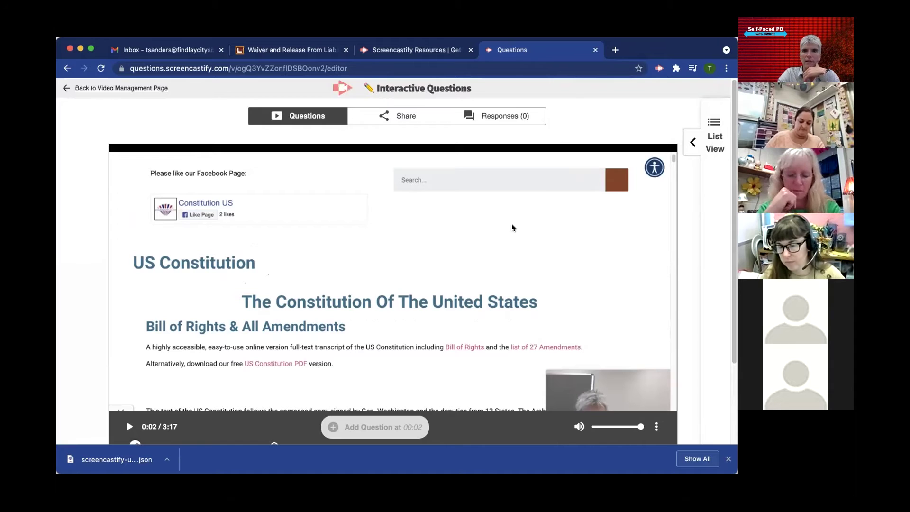
- Review the question video's sharing options, check the Share to Classroom page, and return to the Questions view
click(403, 119)
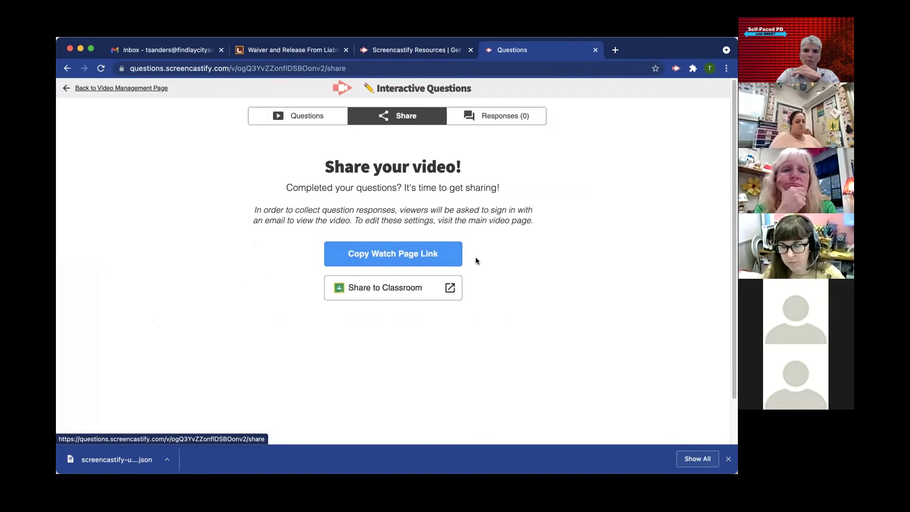
click(420, 290)
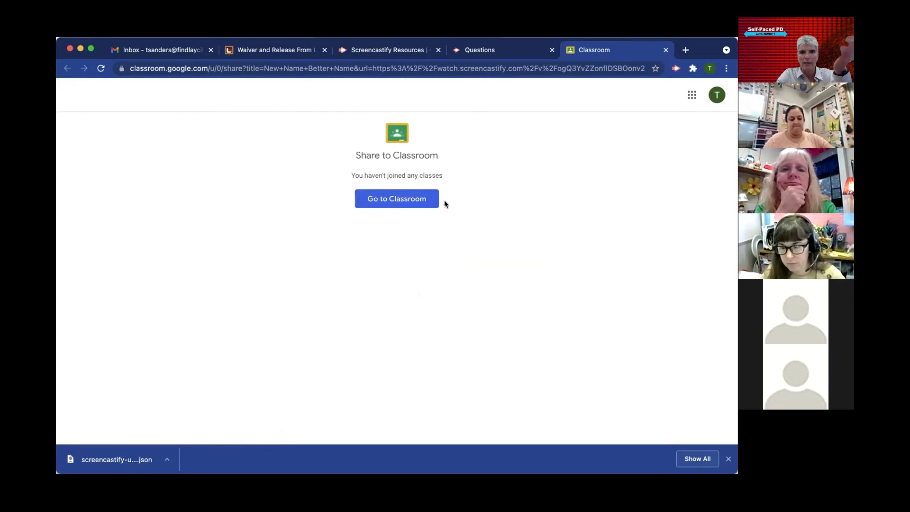
click(664, 50)
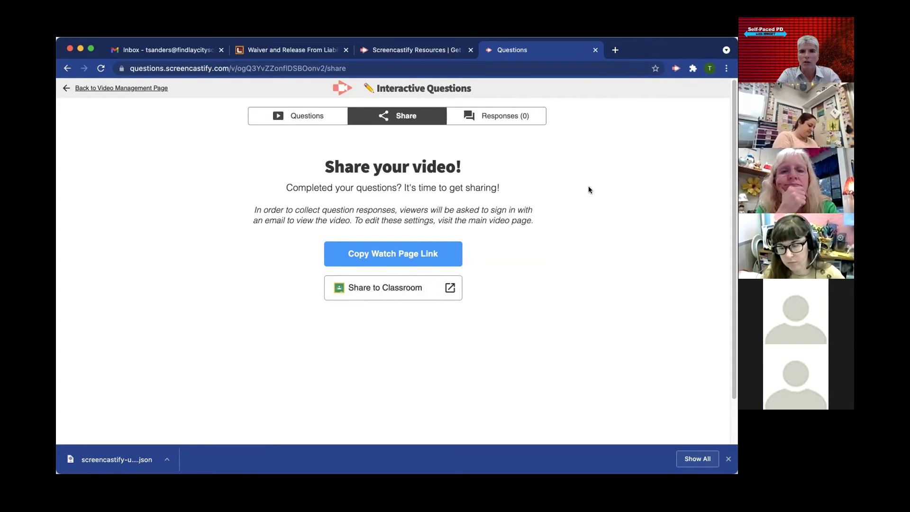
click(313, 121)
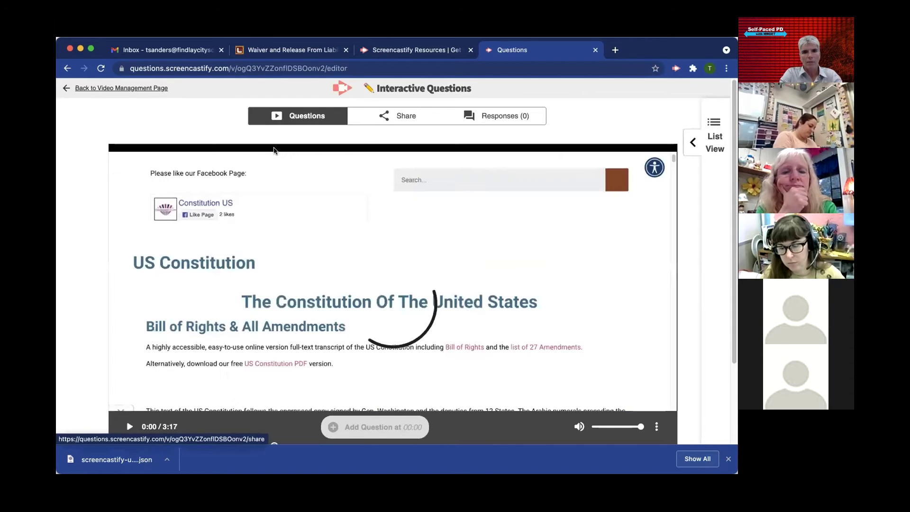
- Close the Interactive Questions editor, open "New Name Better Name" from My Recordings, and pause its playback
click(594, 51)
click(675, 69)
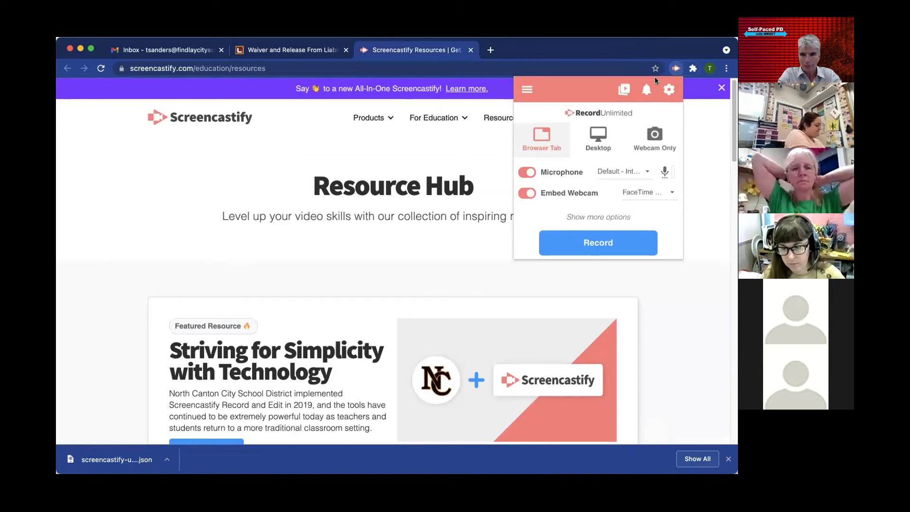
click(623, 89)
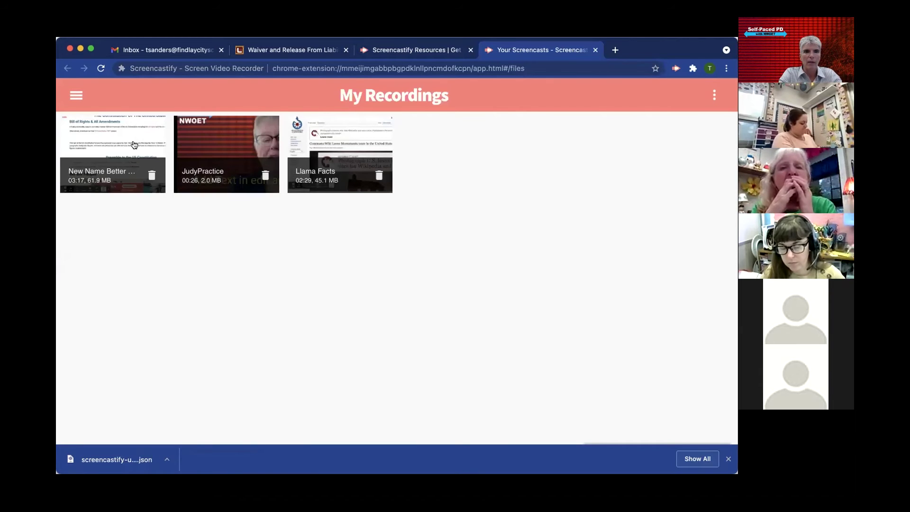
click(134, 145)
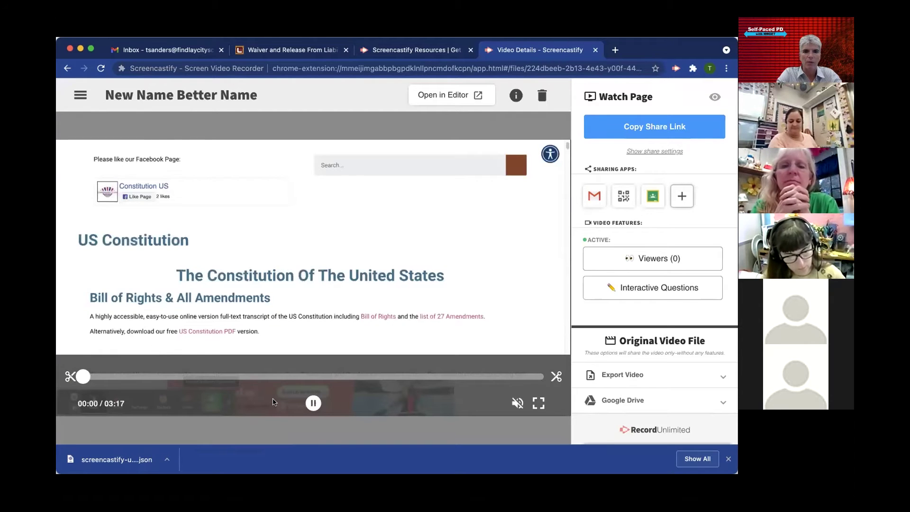
click(313, 403)
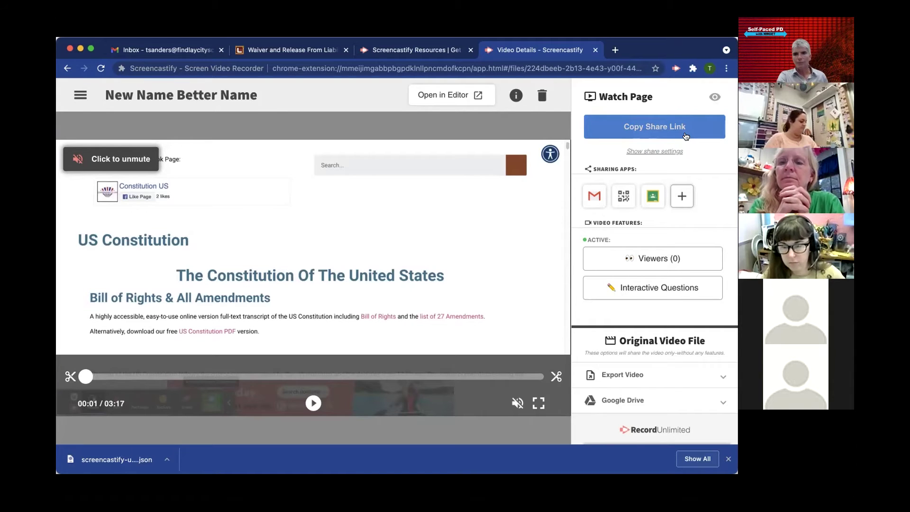
- Review the watch page's access and analytics settings and the Share to Classroom page, closing both without changes
click(661, 153)
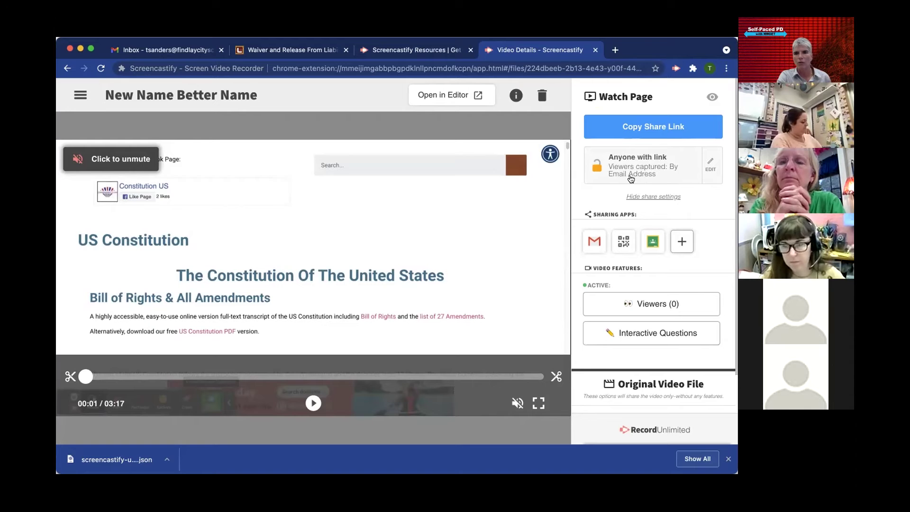
click(711, 169)
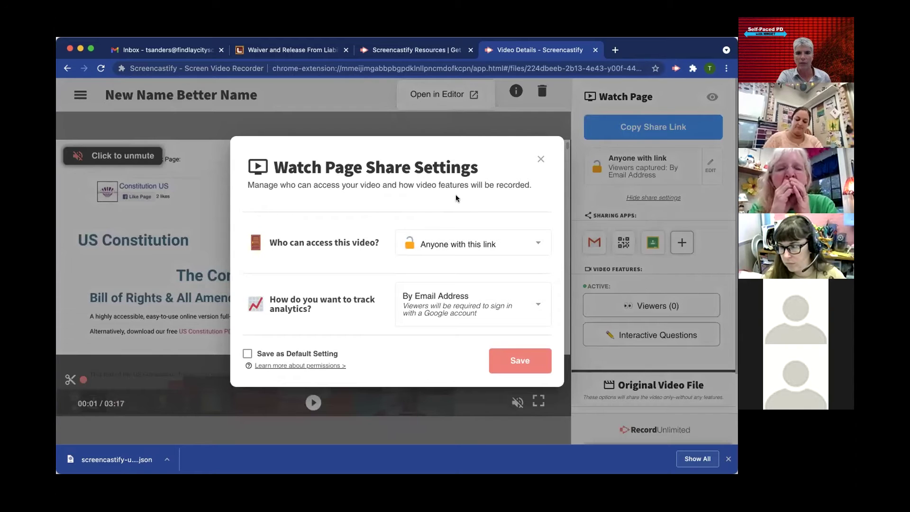
click(540, 159)
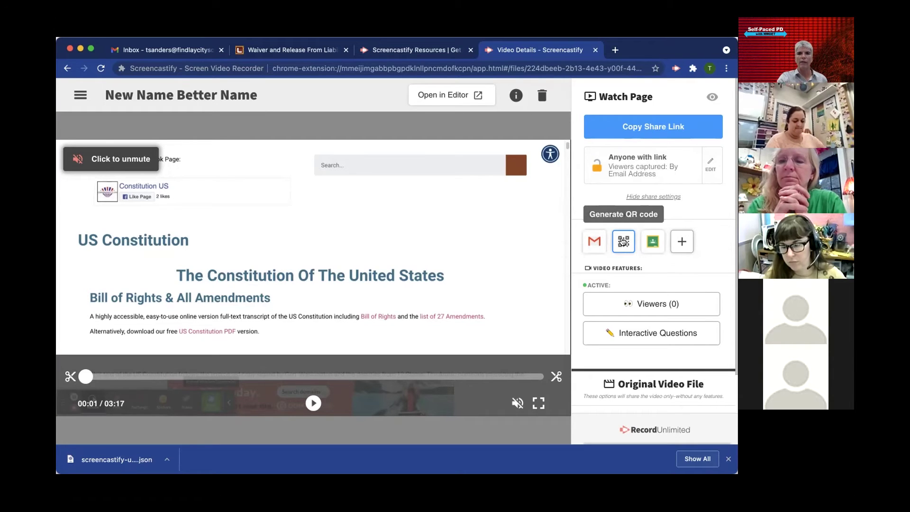
click(650, 241)
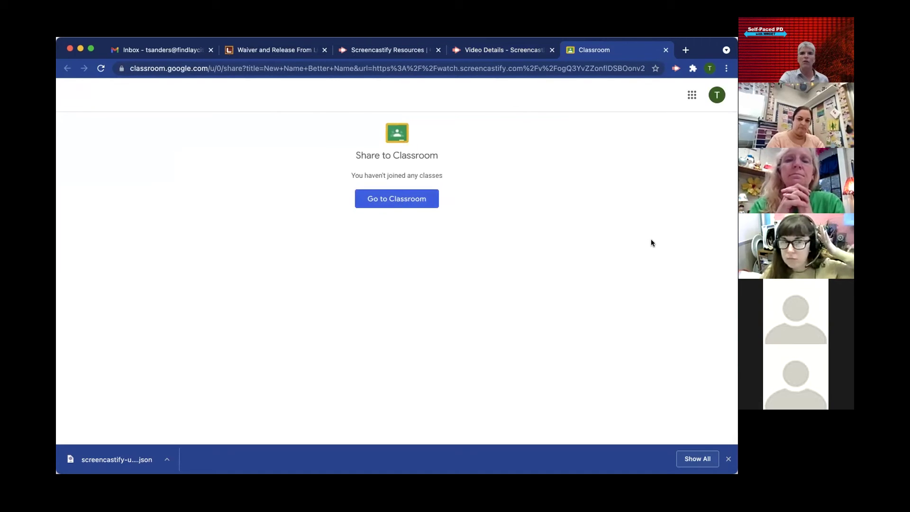
click(665, 49)
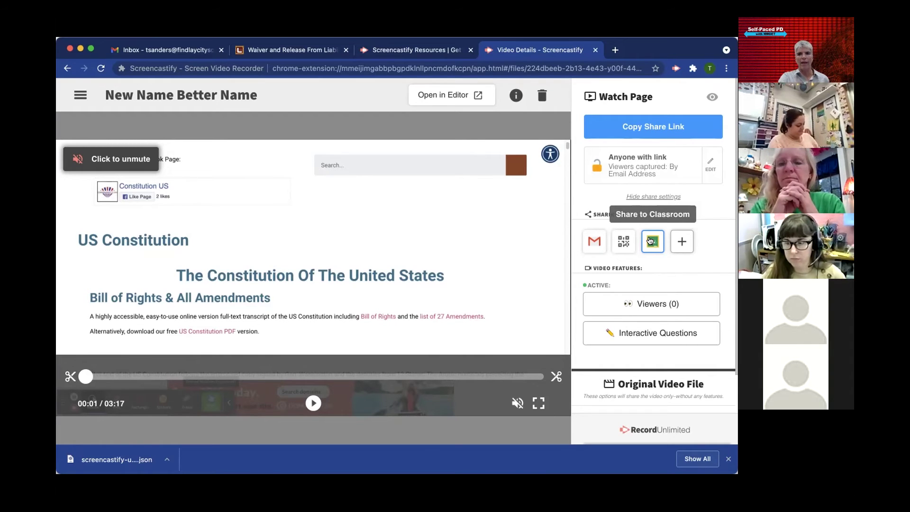
- Examine the video features and the full list of export options for the original video file
scroll(683, 285, down, 1)
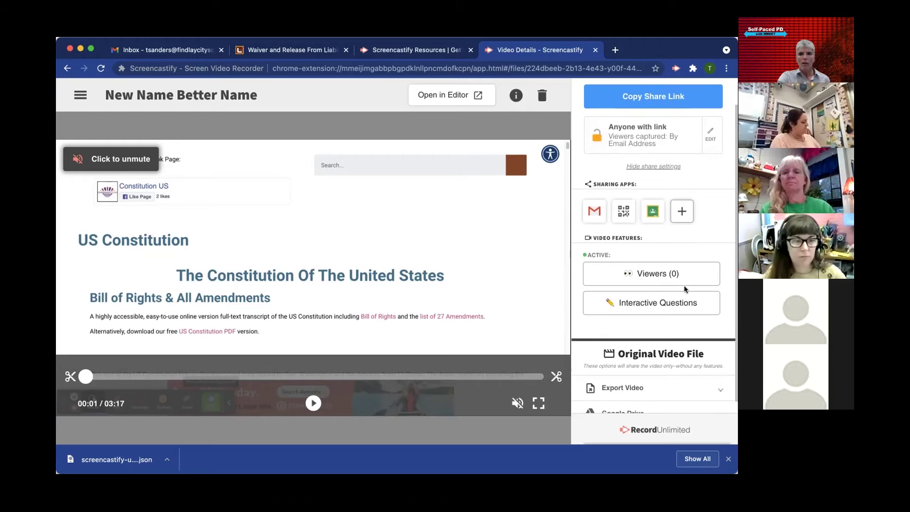
scroll(688, 233, down, 1)
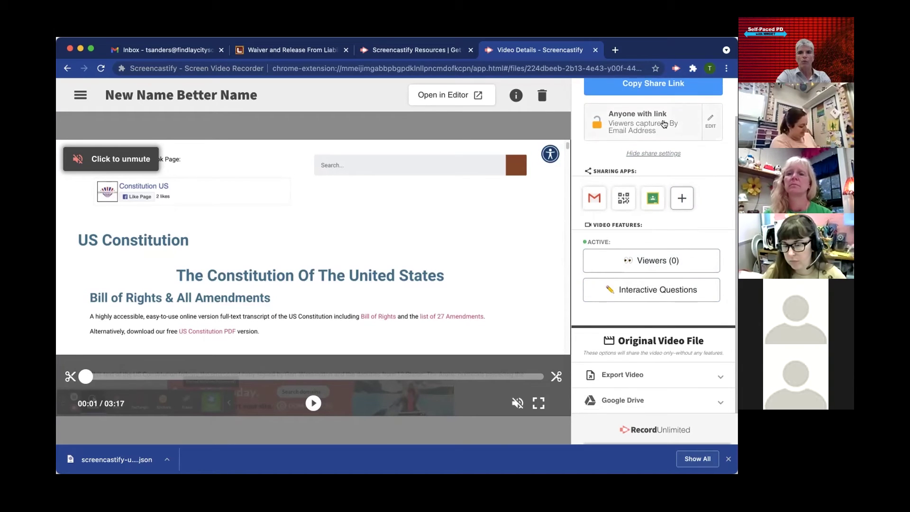
scroll(663, 124, up, 1)
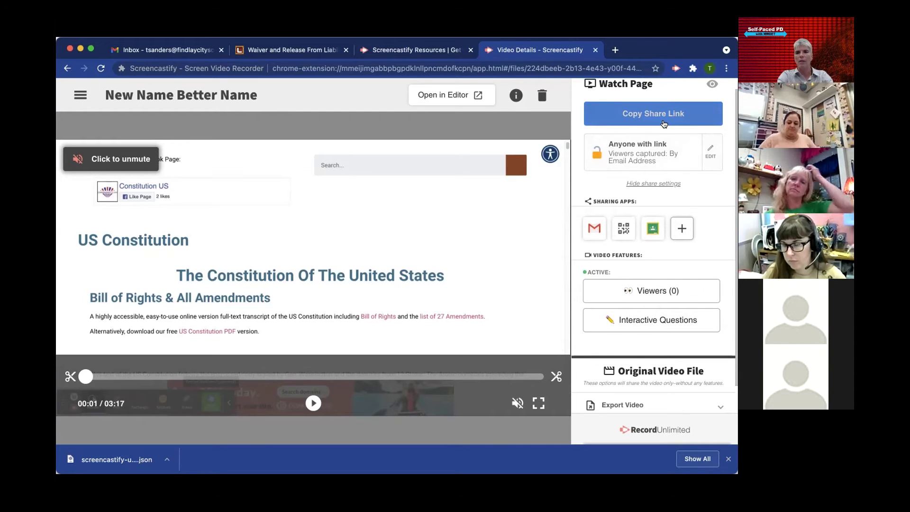
scroll(635, 224, down, 1)
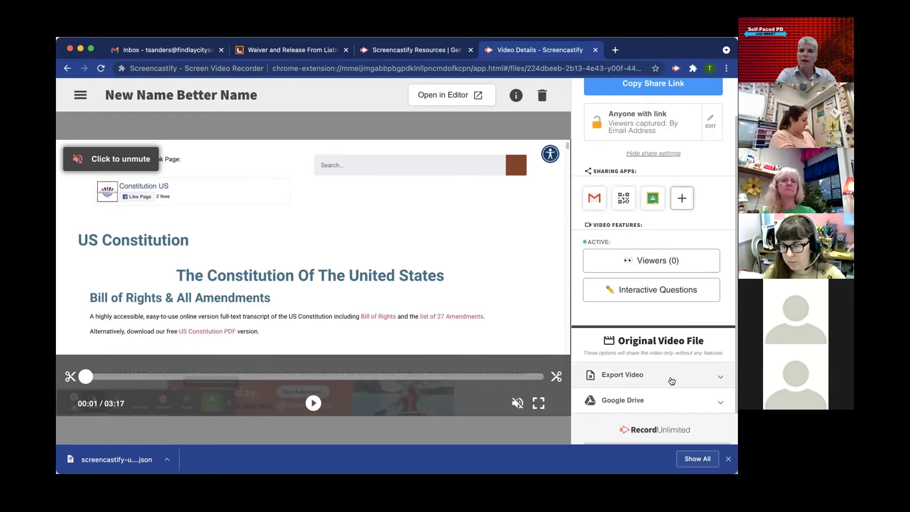
click(715, 378)
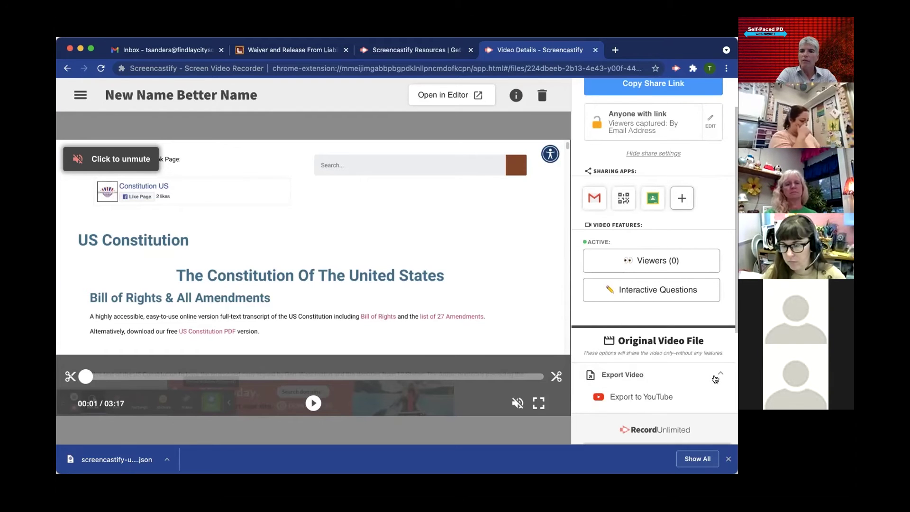
scroll(715, 379, down, 3)
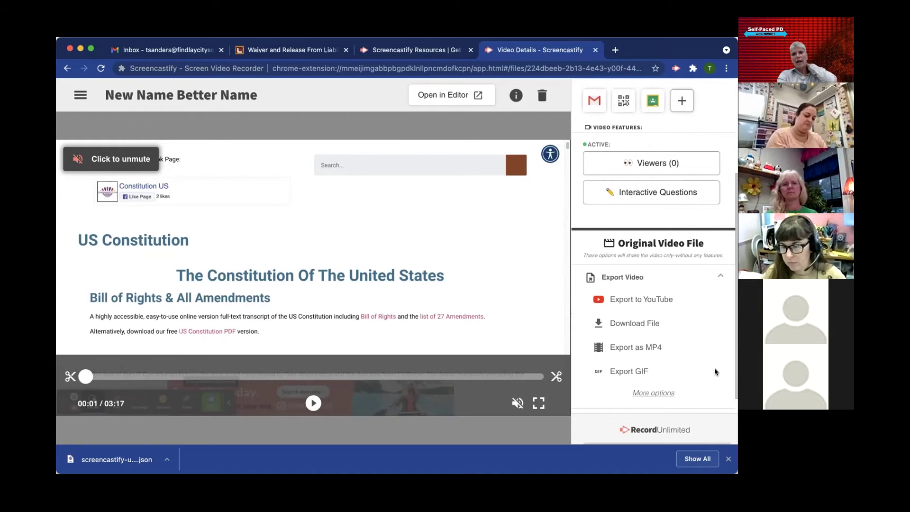
scroll(686, 351, down, 1)
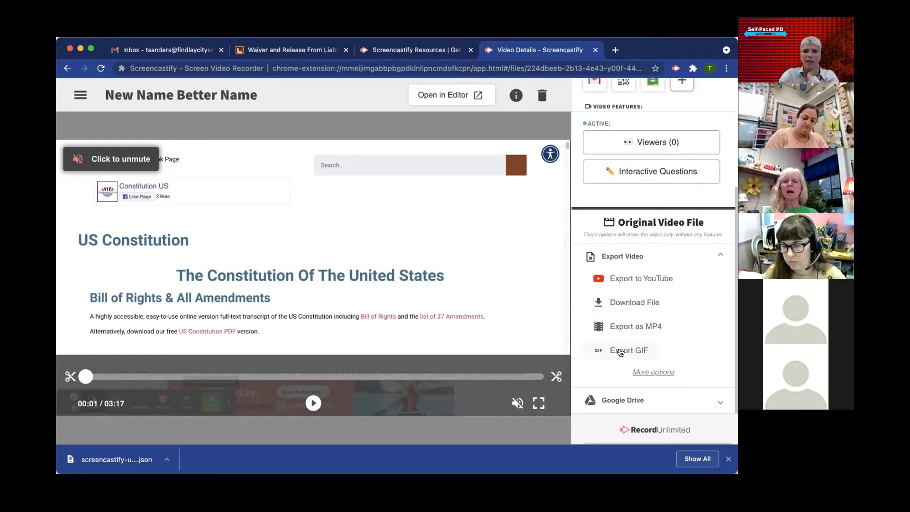
click(654, 370)
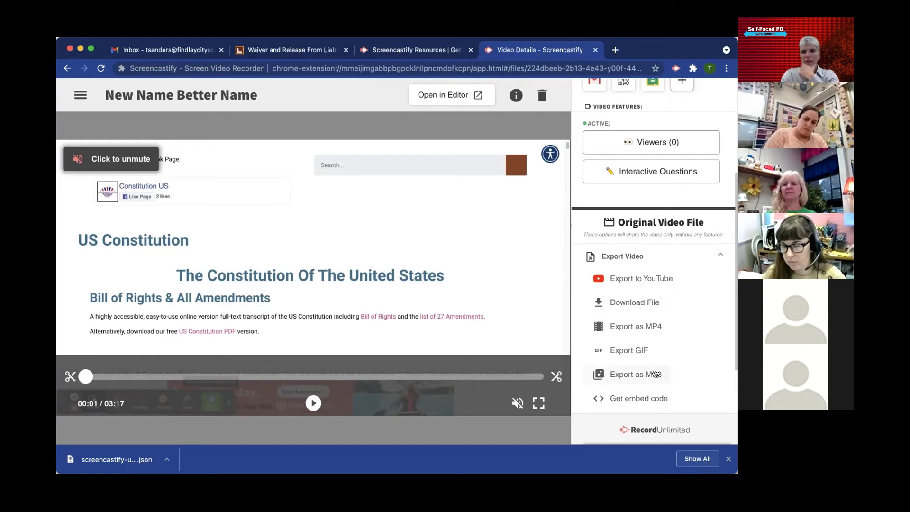
scroll(698, 366, down, 3)
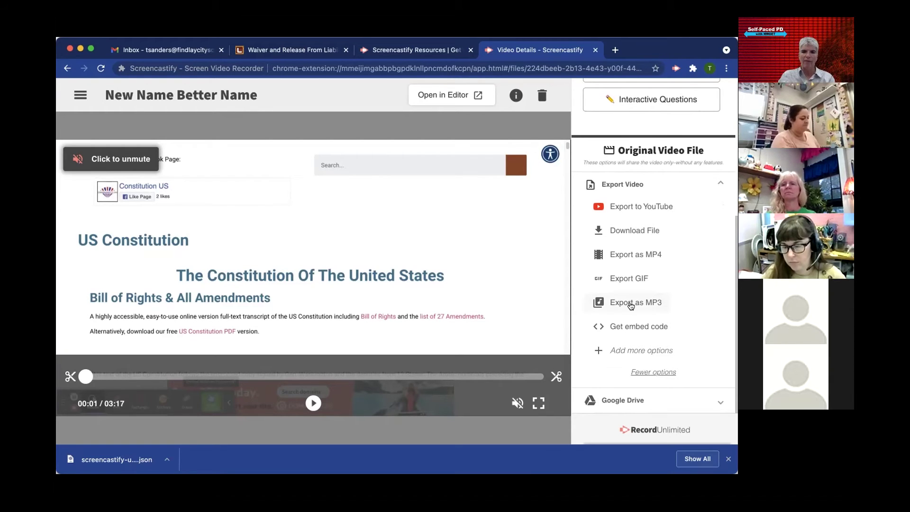
scroll(698, 292, up, 5)
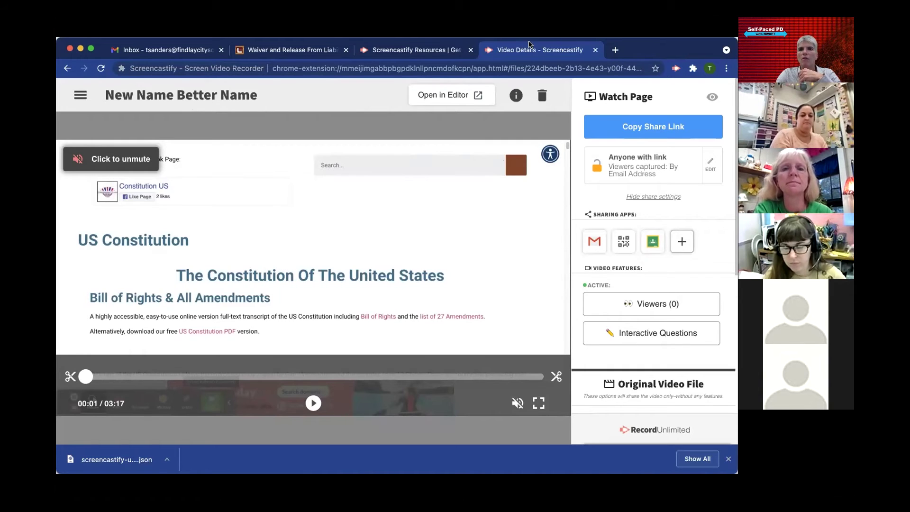
- Look over the Screencastify extension's recording options and its menu of other tools, and close it
click(676, 70)
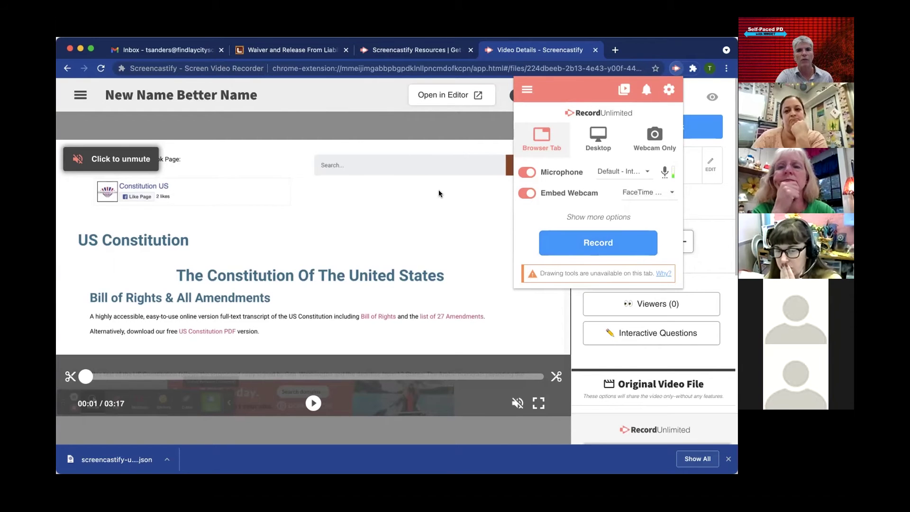
click(377, 91)
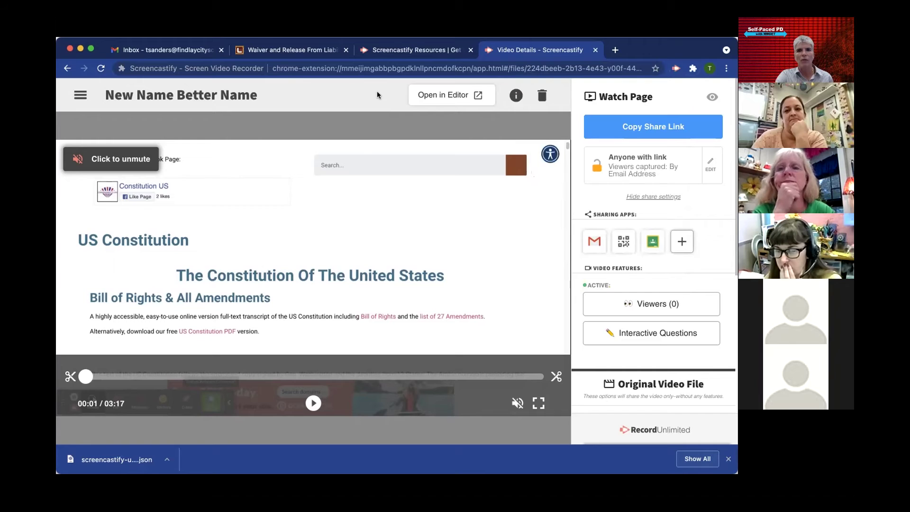
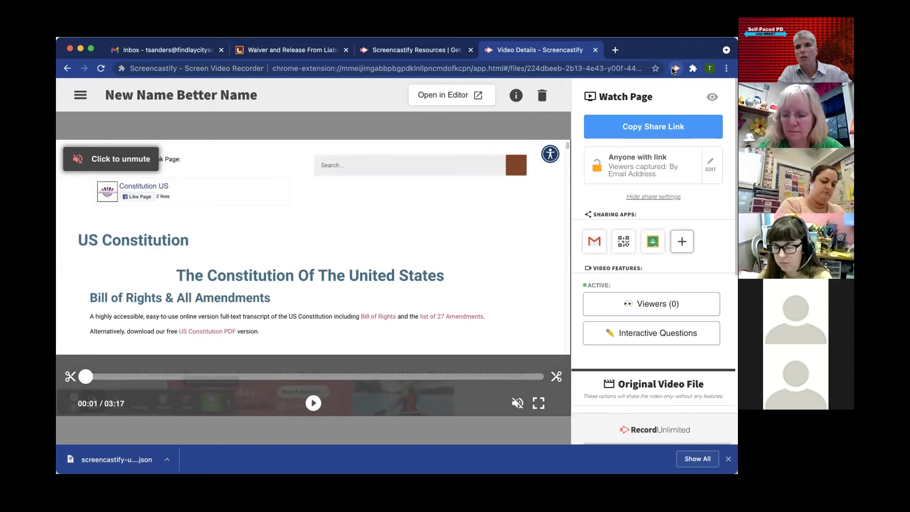
click(673, 69)
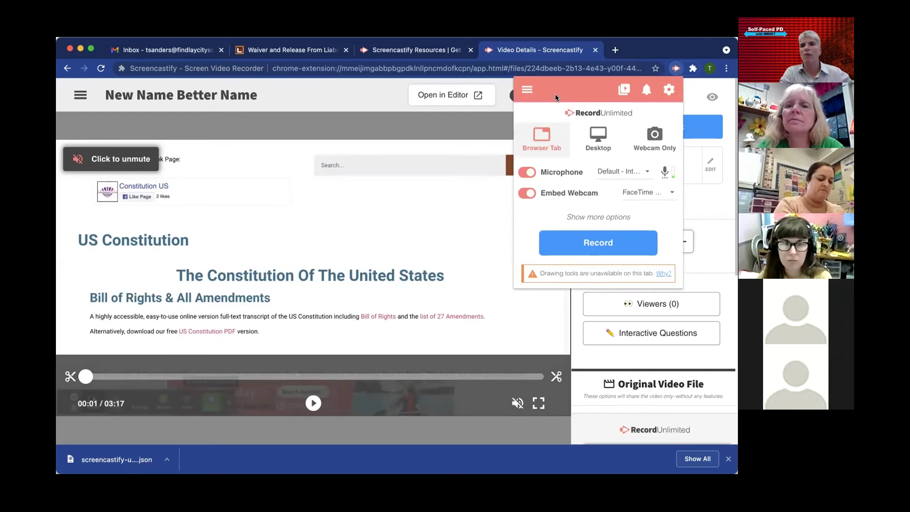
click(525, 90)
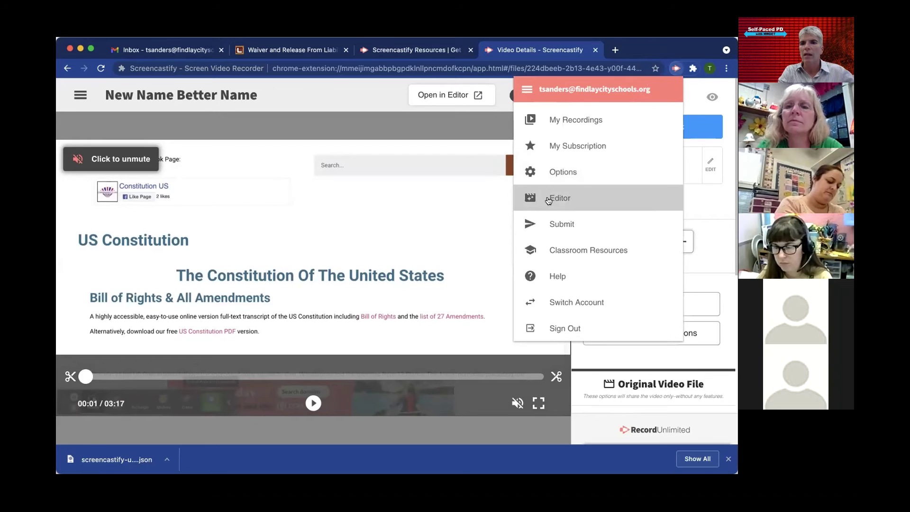
click(578, 53)
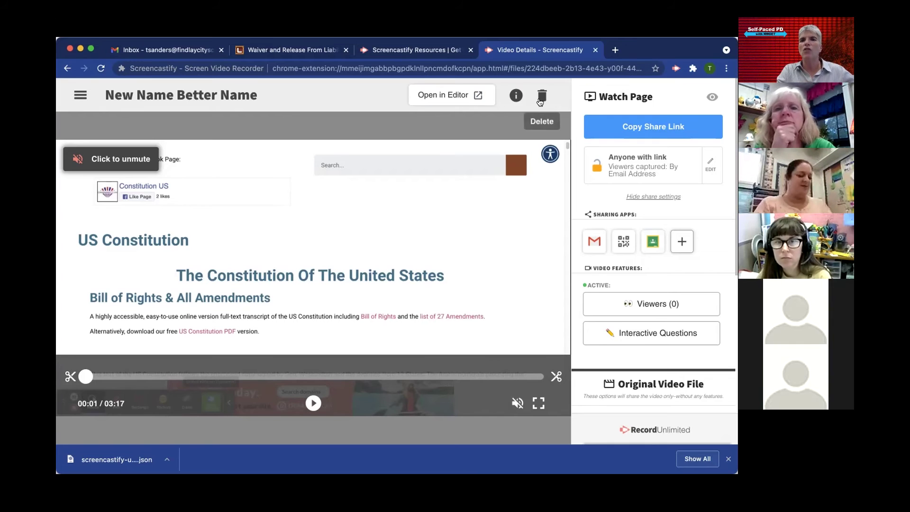
- Open a copy of the video in the editor and move the playhead to 00:20 on the timeline
click(451, 96)
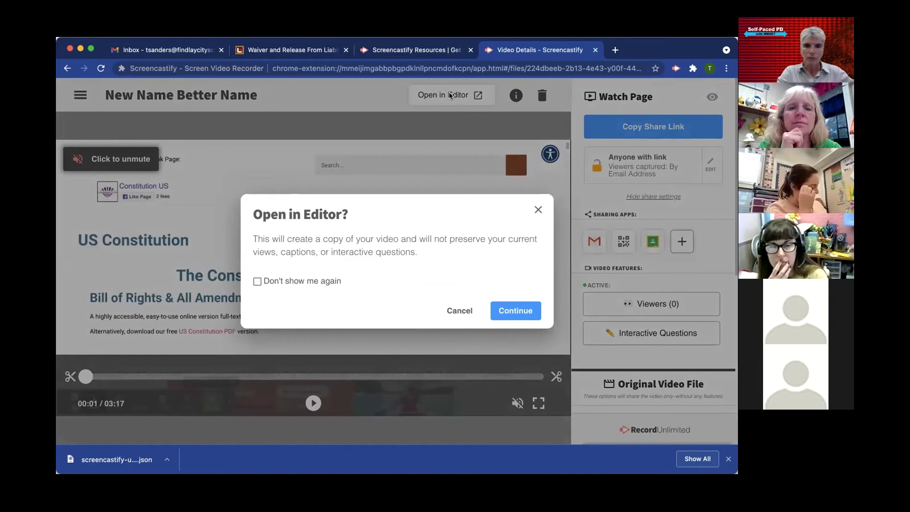
click(515, 311)
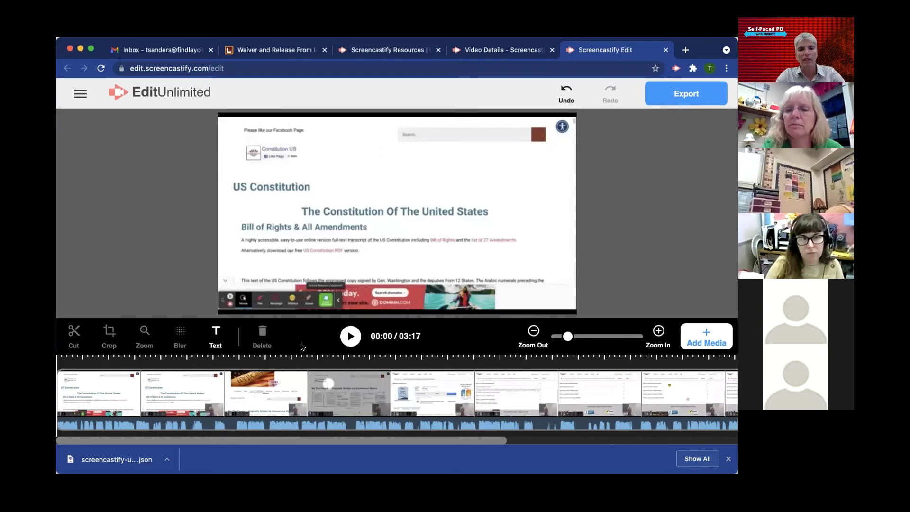
click(183, 391)
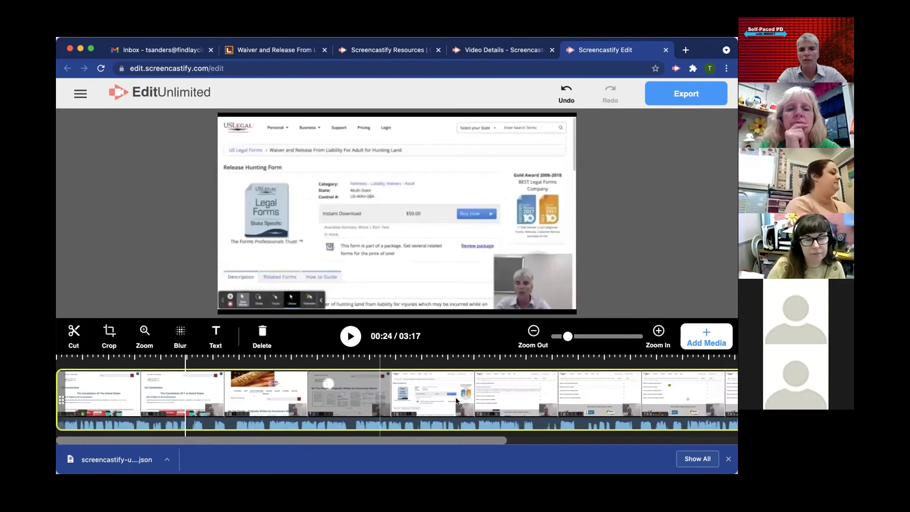
click(500, 396)
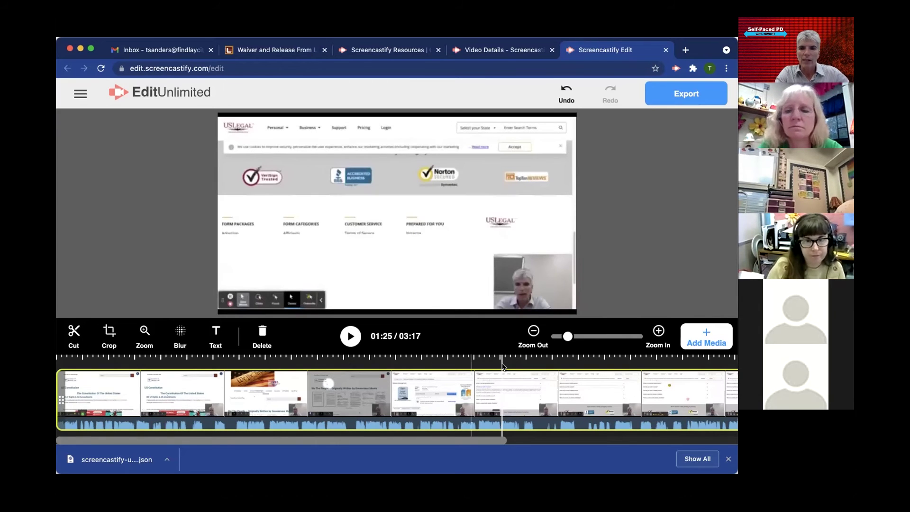
click(421, 364)
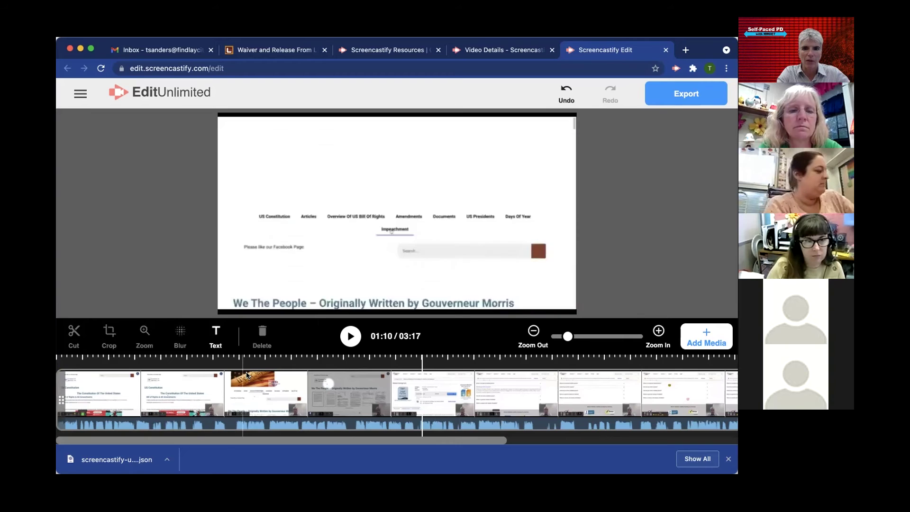
click(161, 379)
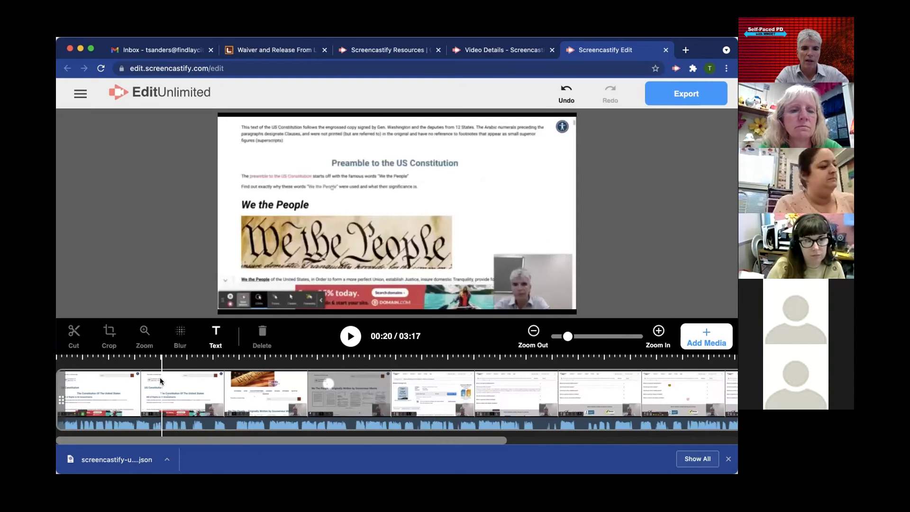
- Position the playhead at 00:25 in the video and split the clip there
click(167, 406)
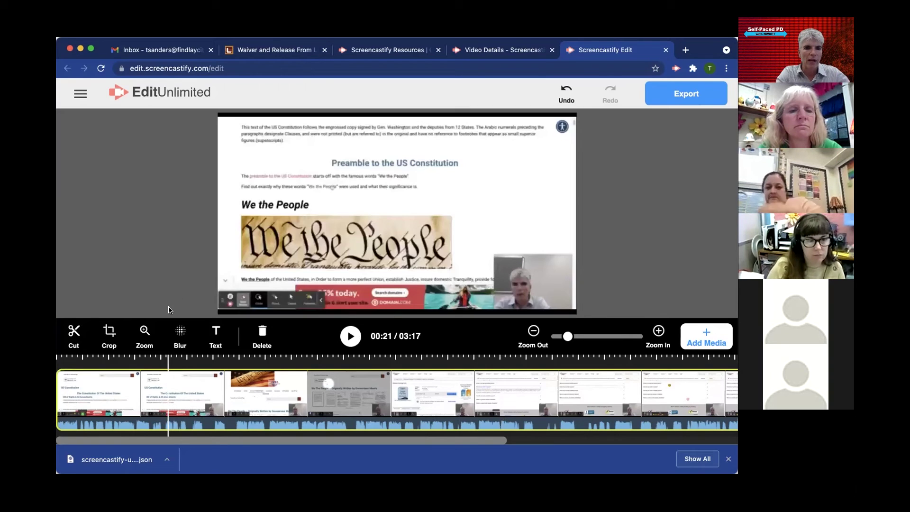
mouse_move(209, 380)
mouse_down()
mouse_move(249, 385)
mouse_move(218, 384)
mouse_up()
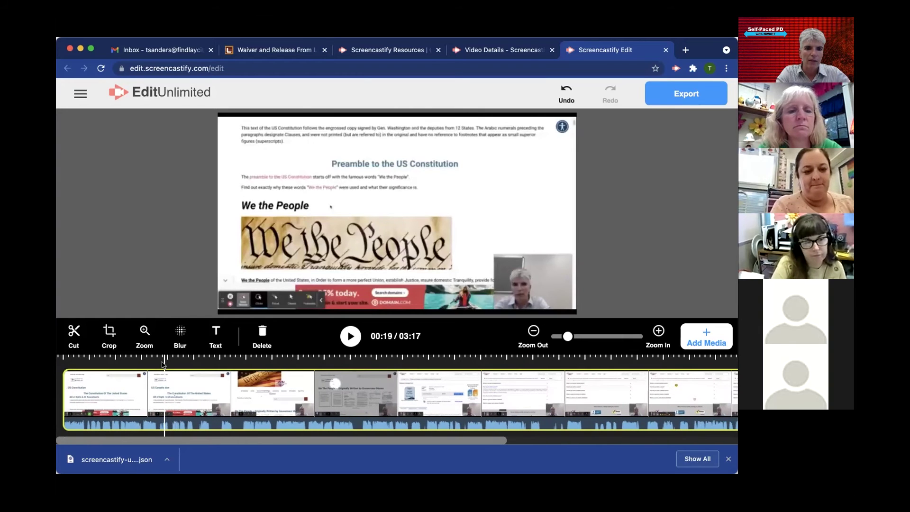
click(194, 363)
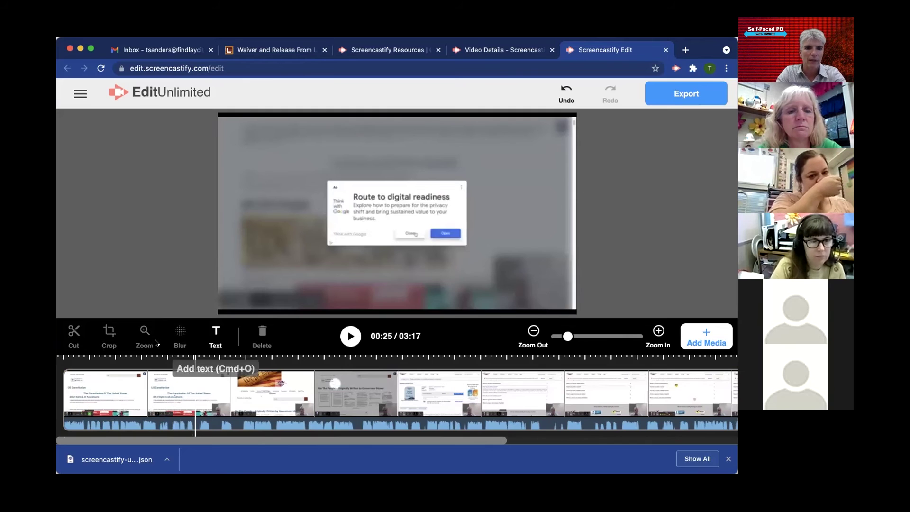
click(195, 395)
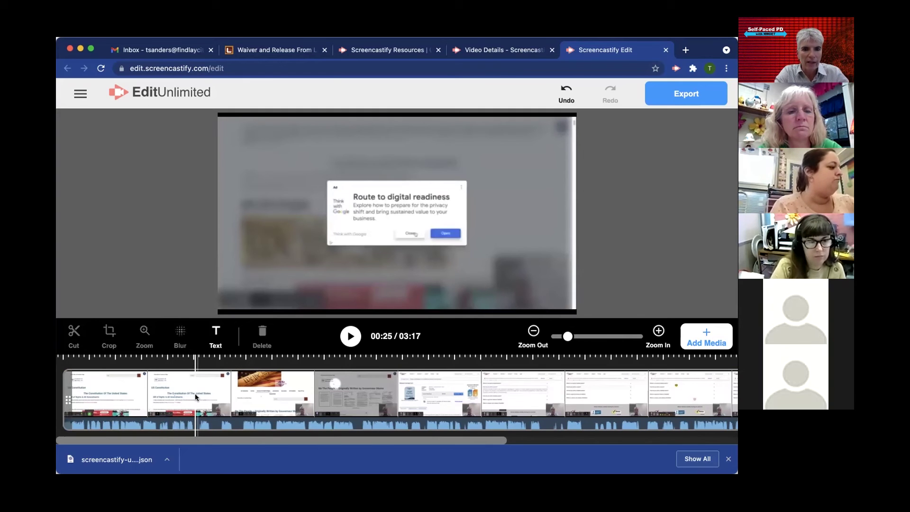
click(82, 340)
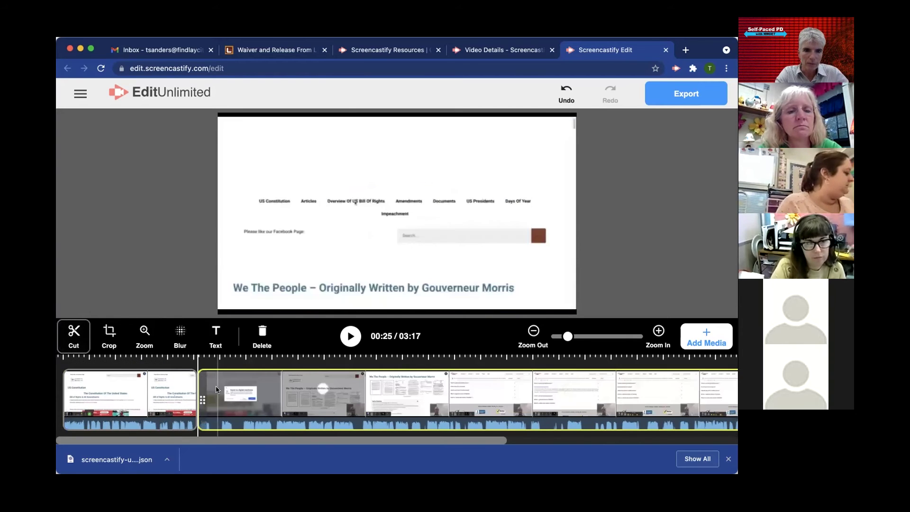
- Split the second clip at 00:41 to isolate the section between 00:25 and 00:41
click(166, 383)
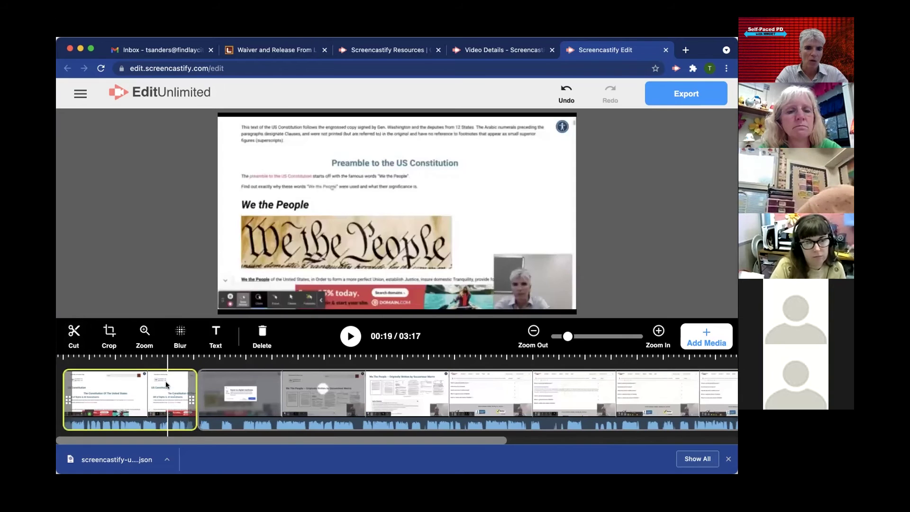
click(301, 393)
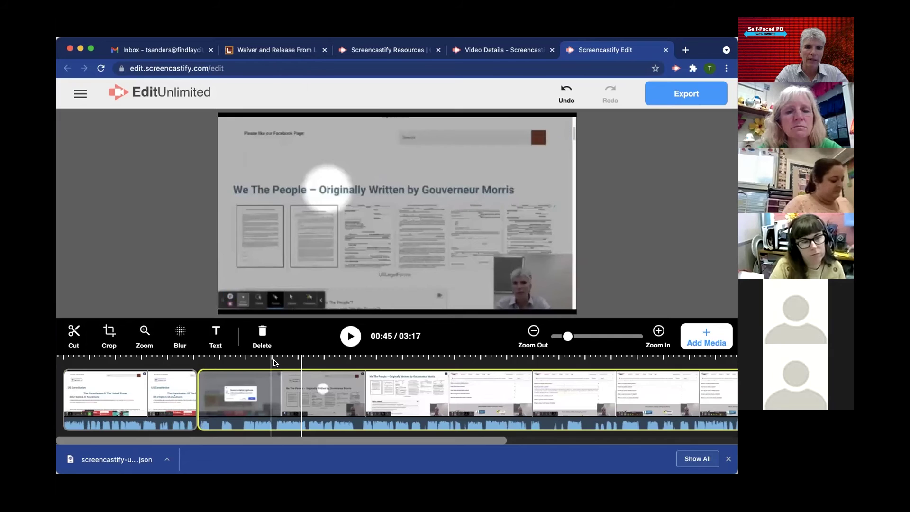
click(280, 379)
click(270, 393)
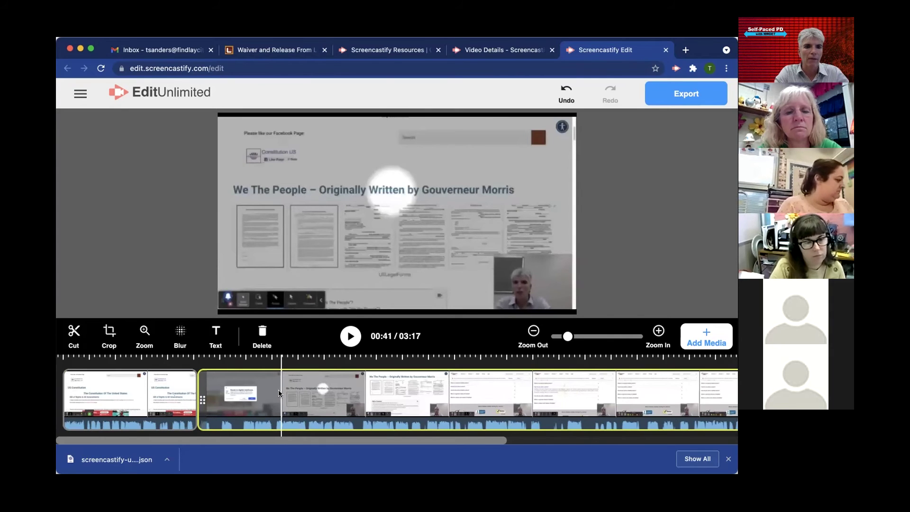
click(74, 331)
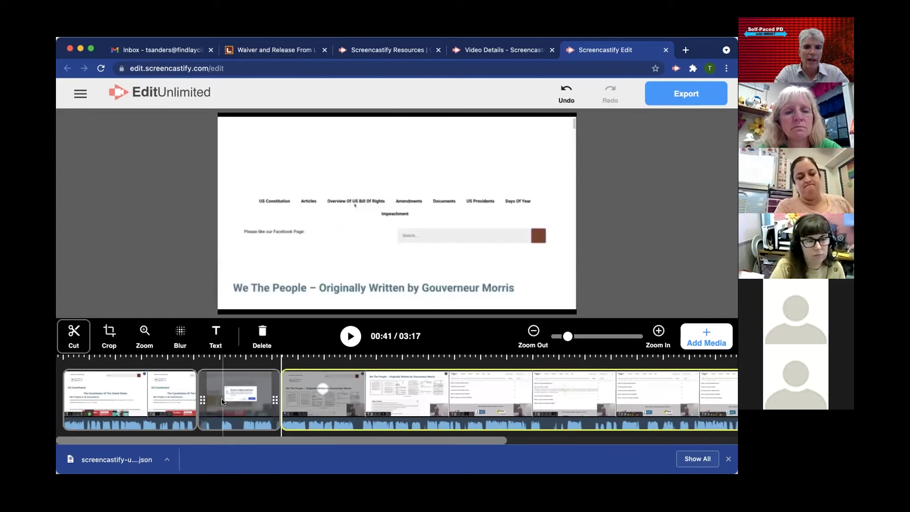
- Add a zoom effect at 00:38 in the middle clip, framed tightly on the first two document thumbnails below the We The People heading
click(165, 398)
click(248, 393)
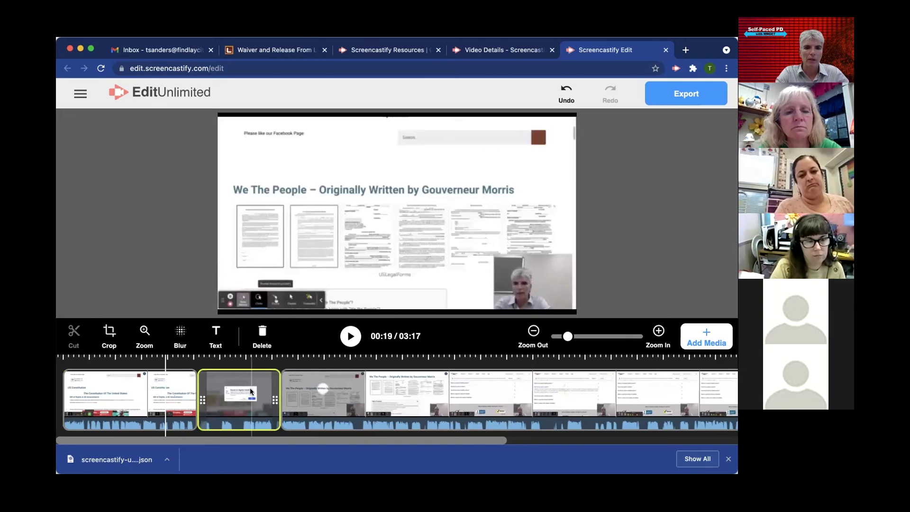
click(330, 392)
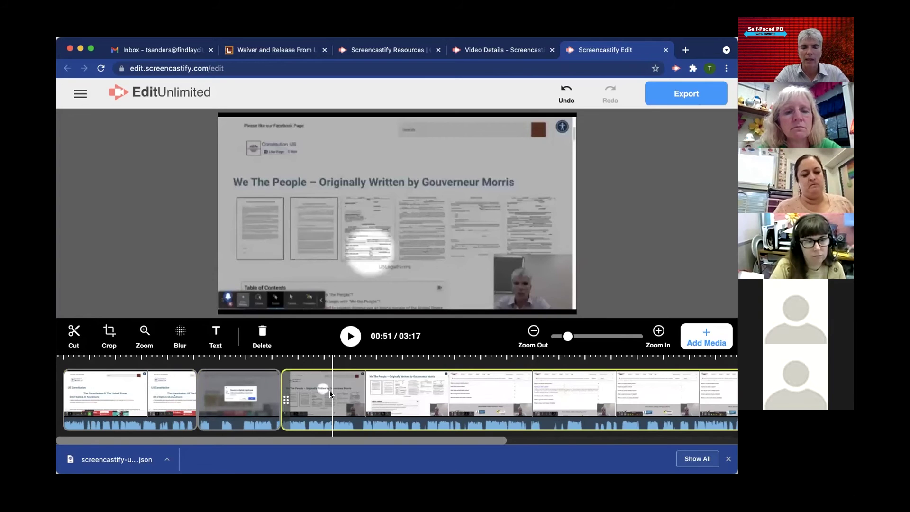
click(263, 383)
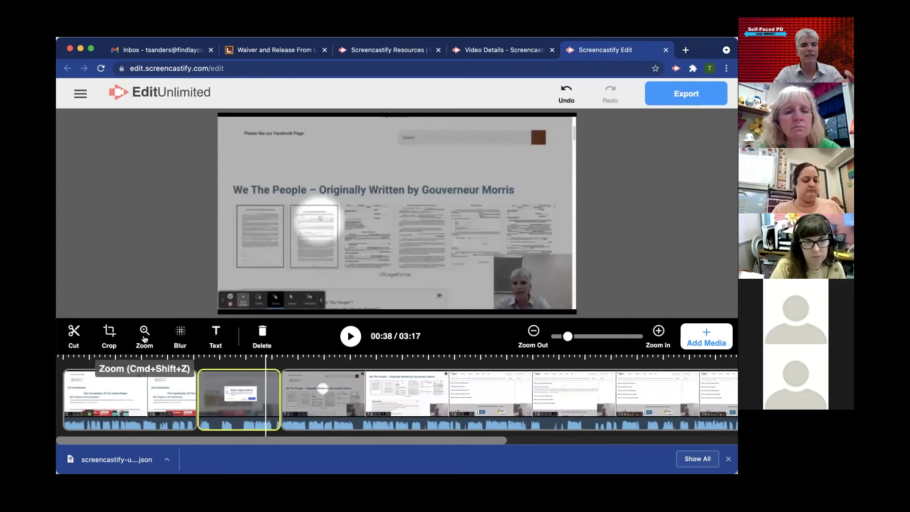
click(145, 338)
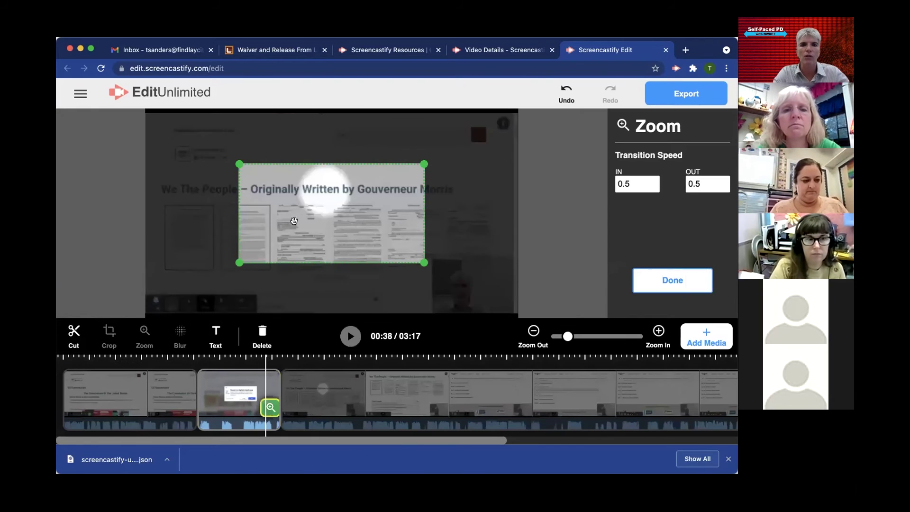
drag(372, 169, 245, 181)
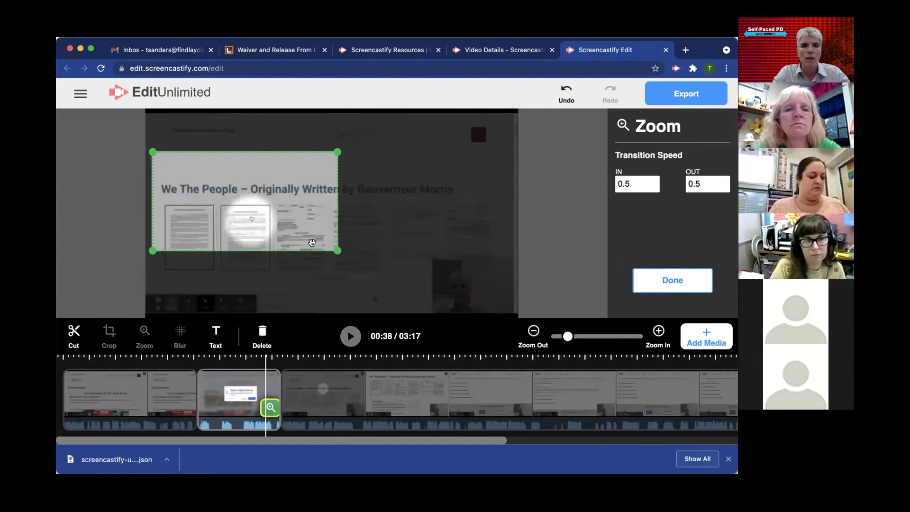
drag(336, 250, 252, 213)
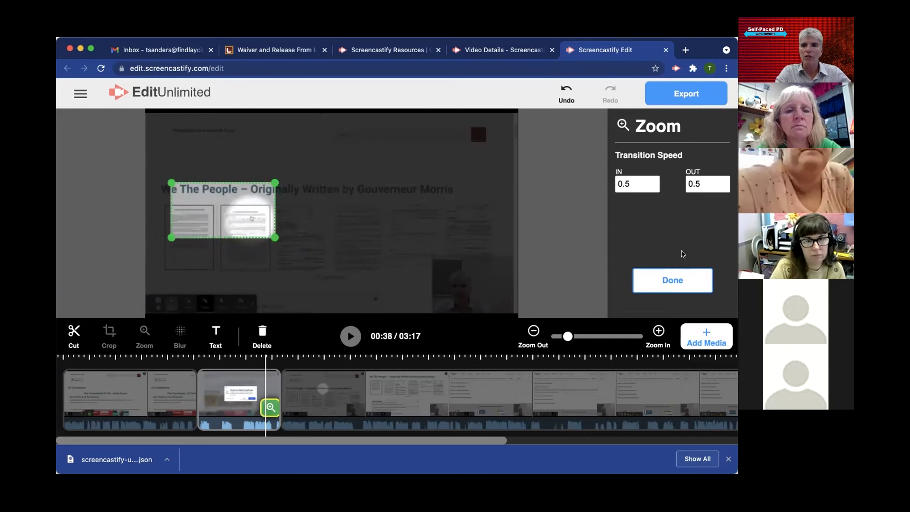
click(678, 279)
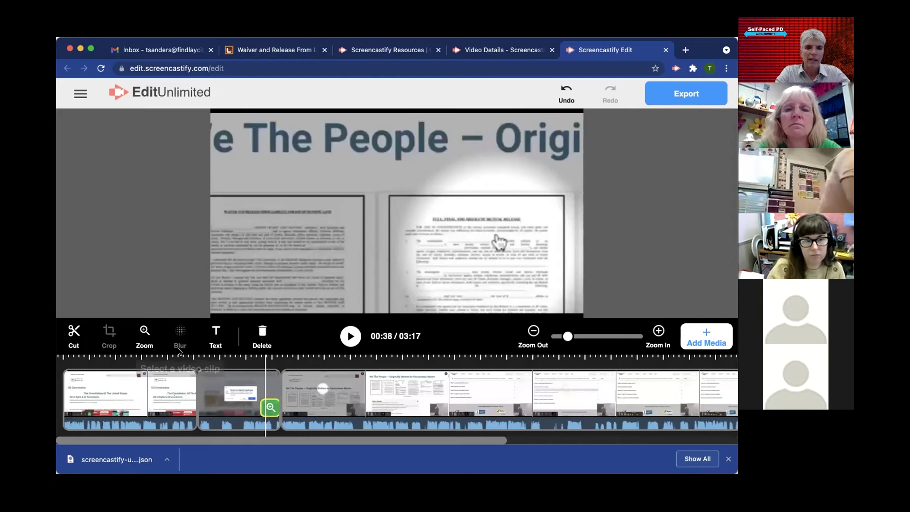
- Play the video up to 00:38 to preview how the zoom effect starts
click(176, 366)
key(space)
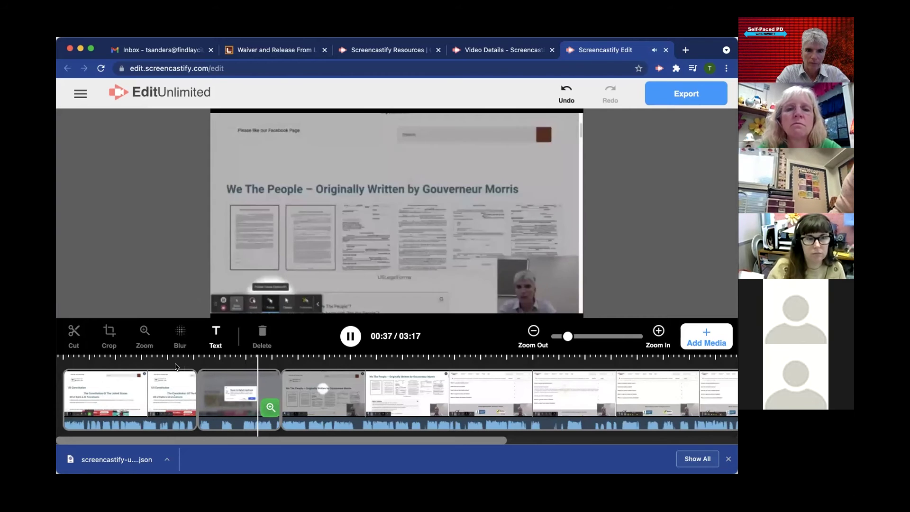
key(space)
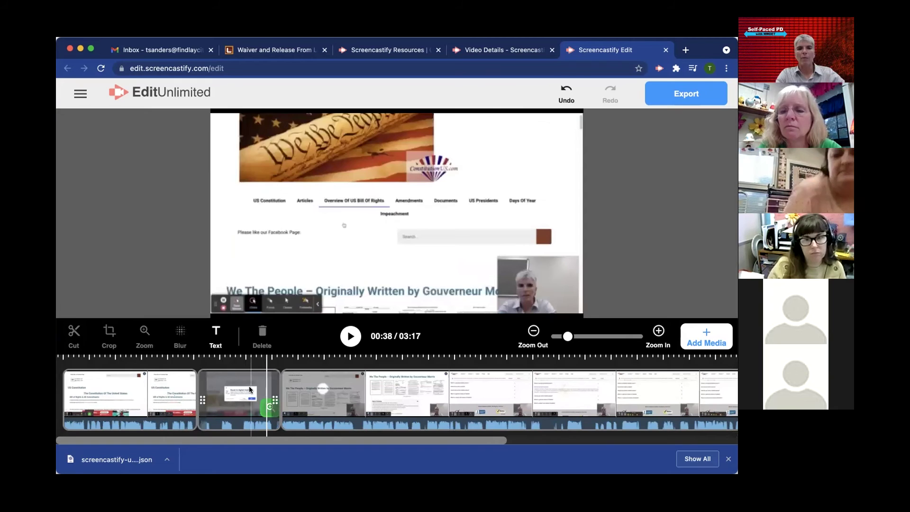
- Trim about 8 seconds off the start of the clip with the zoom effect and play the zoomed part from 00:33
drag(201, 400, 242, 399)
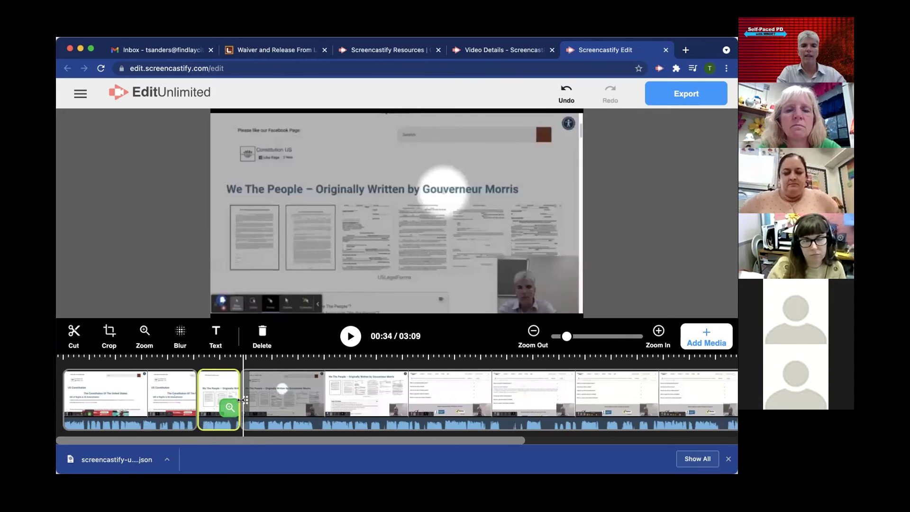
click(236, 356)
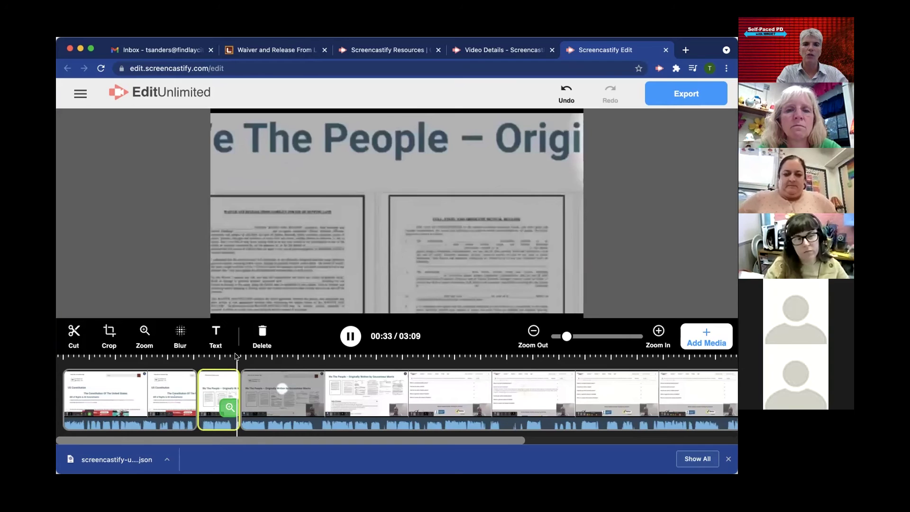
- Stop playback and split the video at 00:59, on the Landowner Release Form page
key(space)
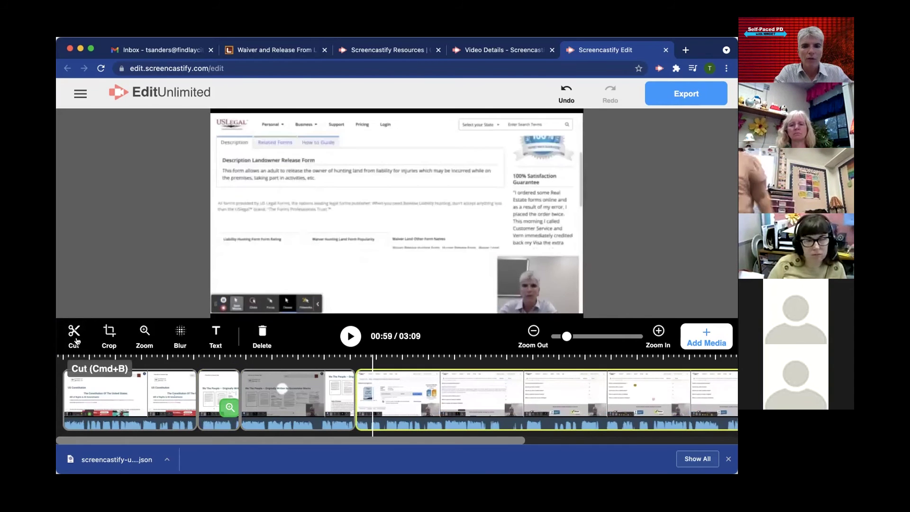
click(75, 341)
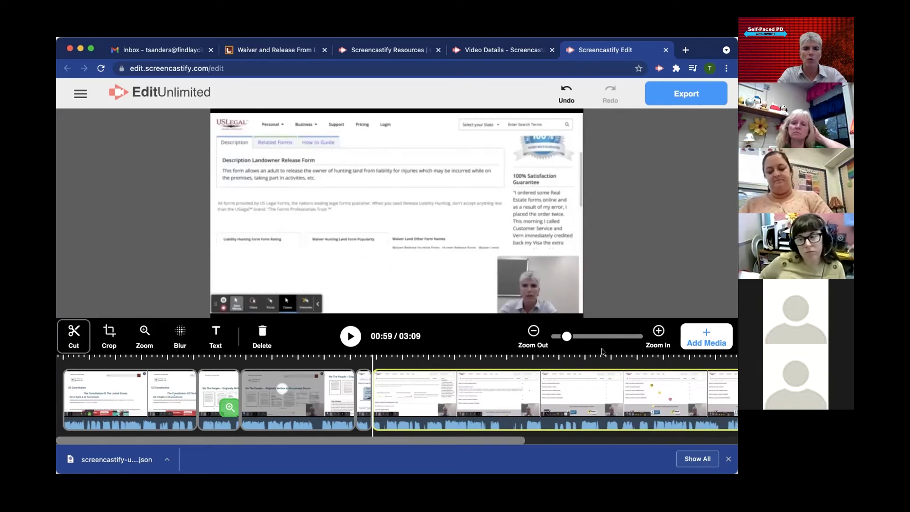
- Split the video at 01:23, where the narration goes silent, and trim about 4 seconds off the start of the clip that follows
drag(568, 339, 584, 338)
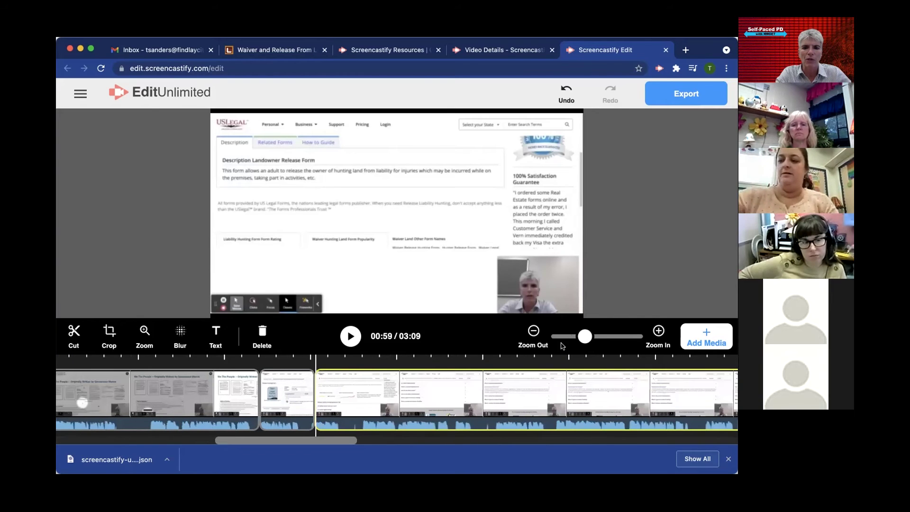
scroll(416, 402, right, 5)
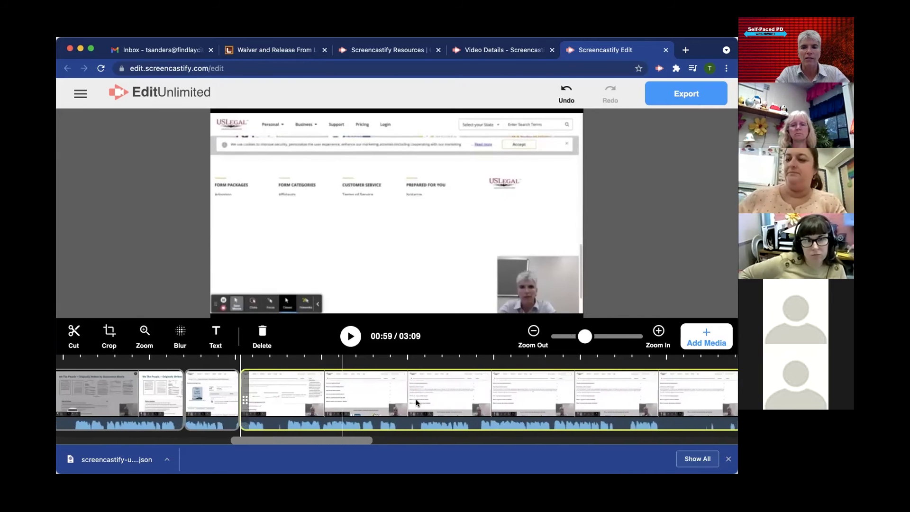
scroll(415, 398, right, 8)
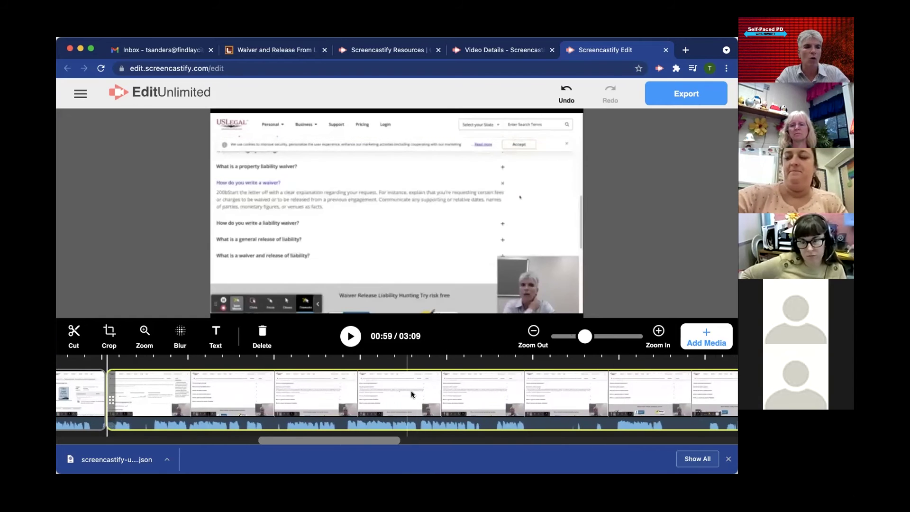
scroll(411, 394, right, 2)
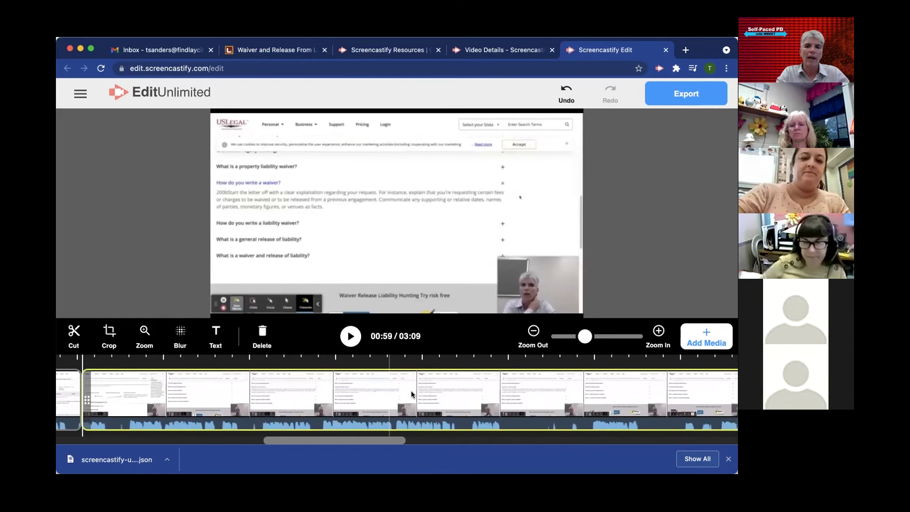
scroll(411, 390, right, 3)
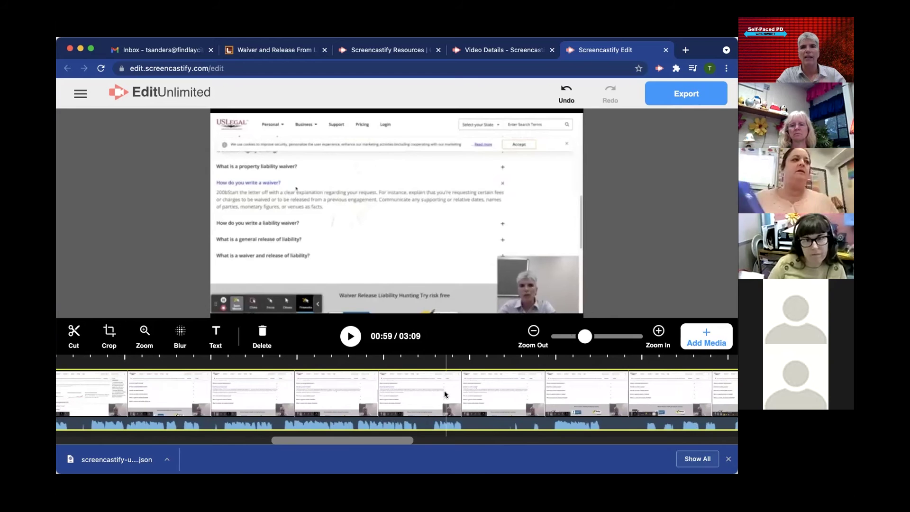
scroll(446, 393, right, 4)
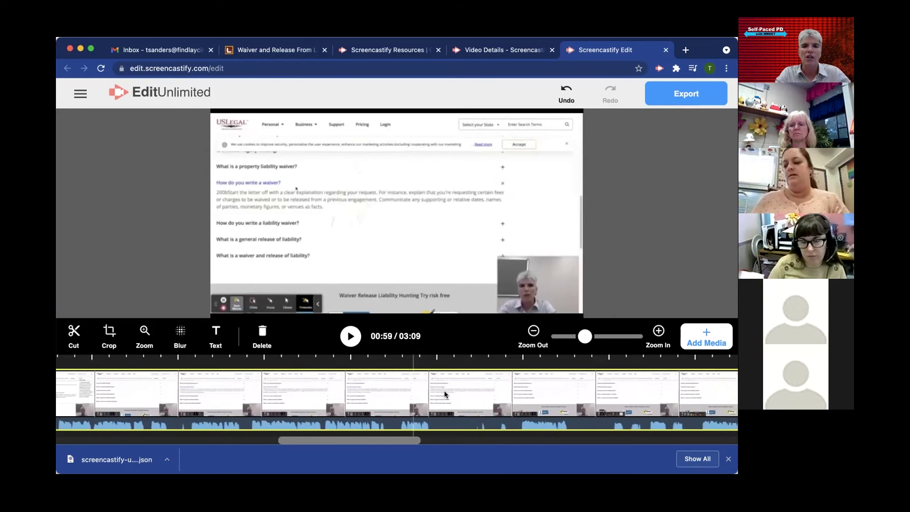
click(408, 428)
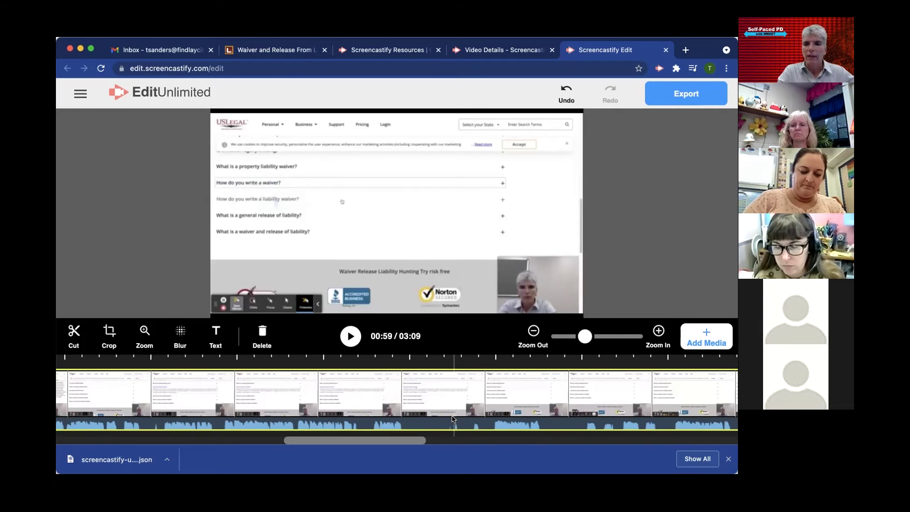
click(441, 392)
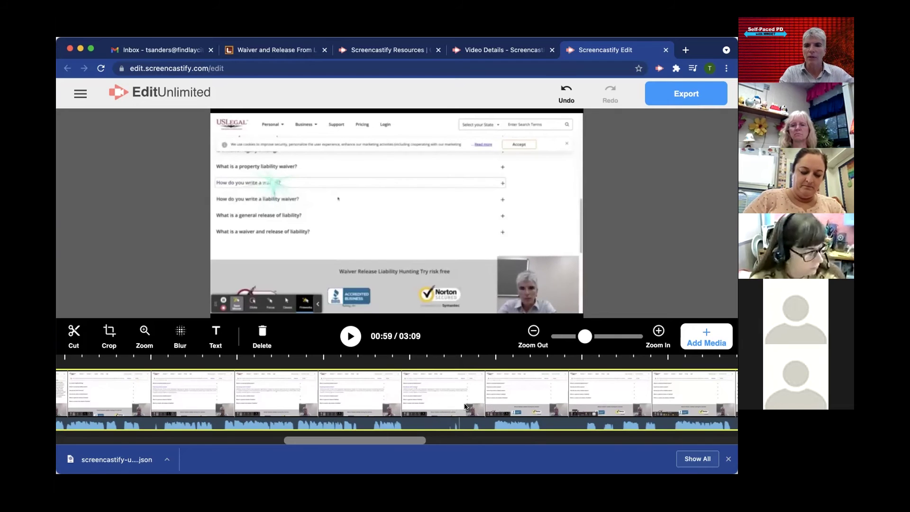
click(431, 402)
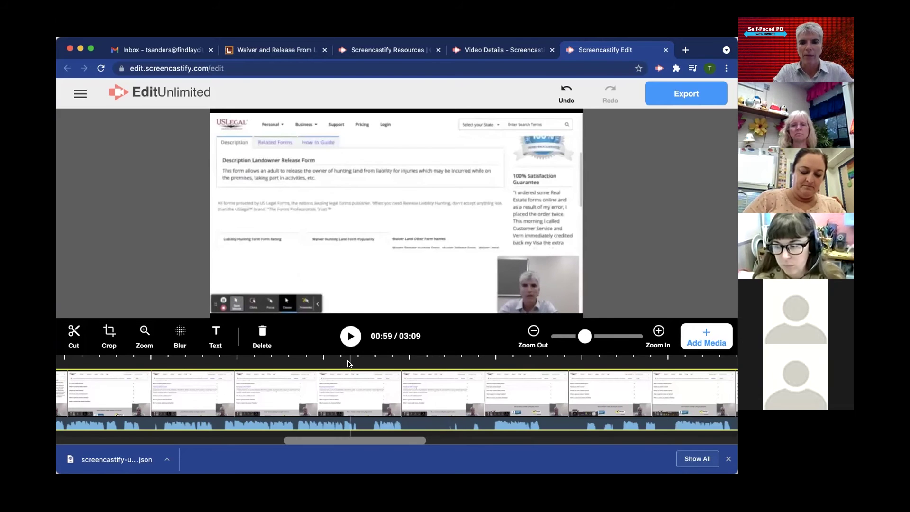
click(408, 426)
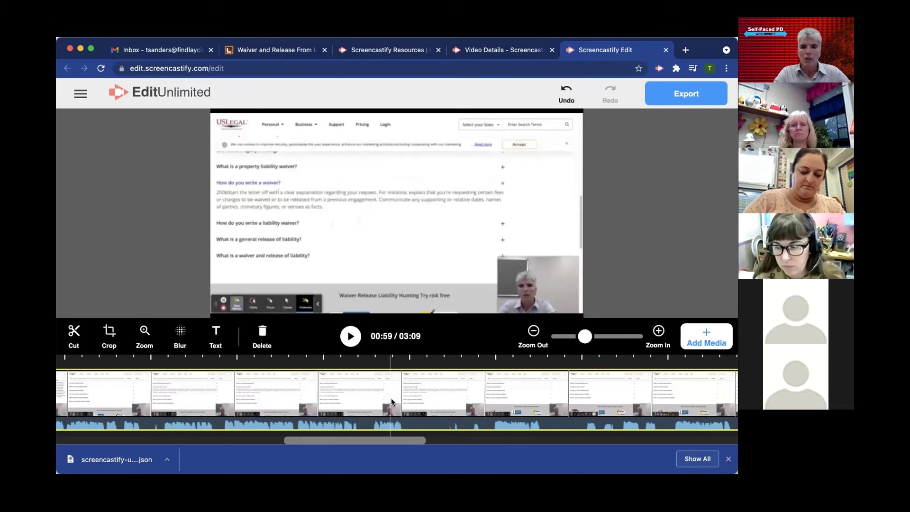
click(407, 425)
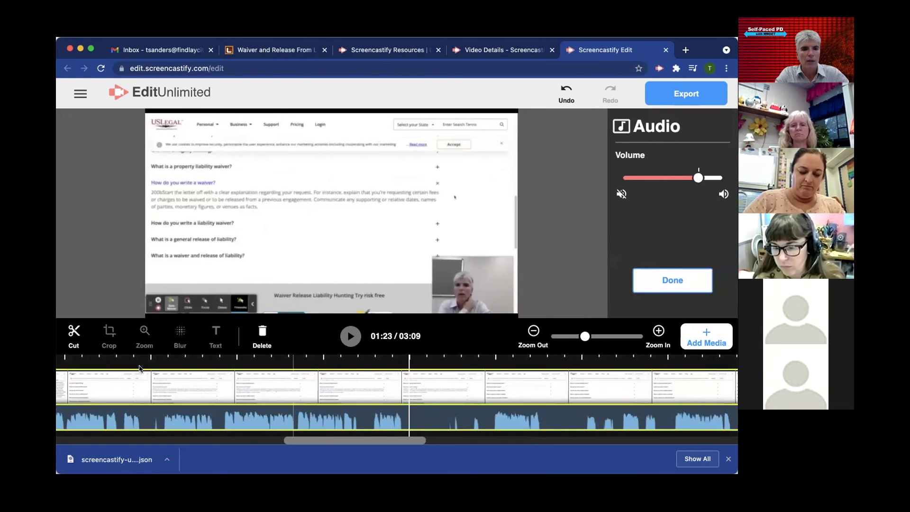
click(74, 334)
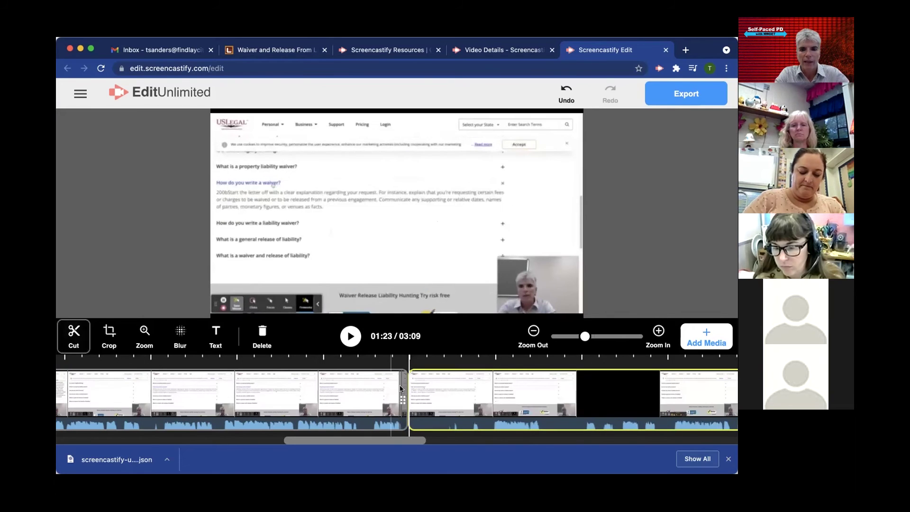
drag(413, 397, 493, 400)
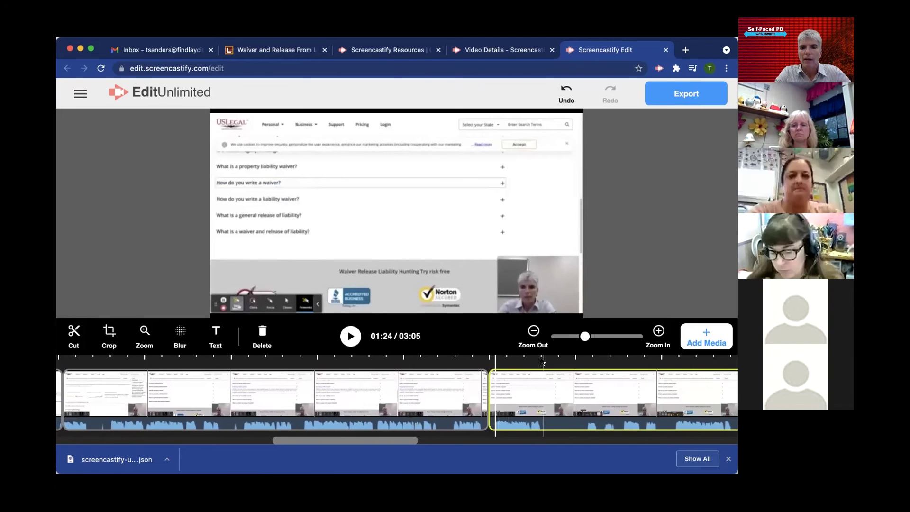
- Add a text box at 01:27 in the clip after the 01:23 split and enter the presenter's full name
click(562, 359)
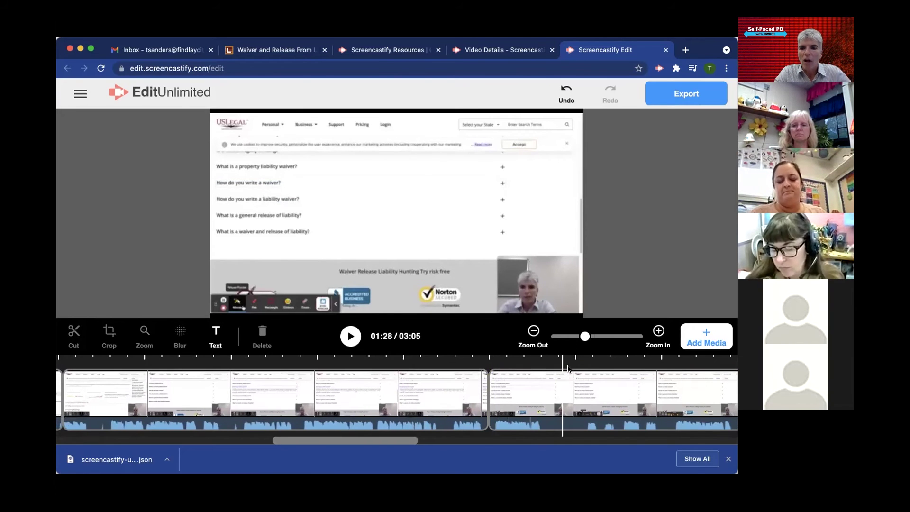
mouse_move(586, 336)
mouse_down()
mouse_move(616, 336)
mouse_move(559, 337)
mouse_move(586, 338)
mouse_up()
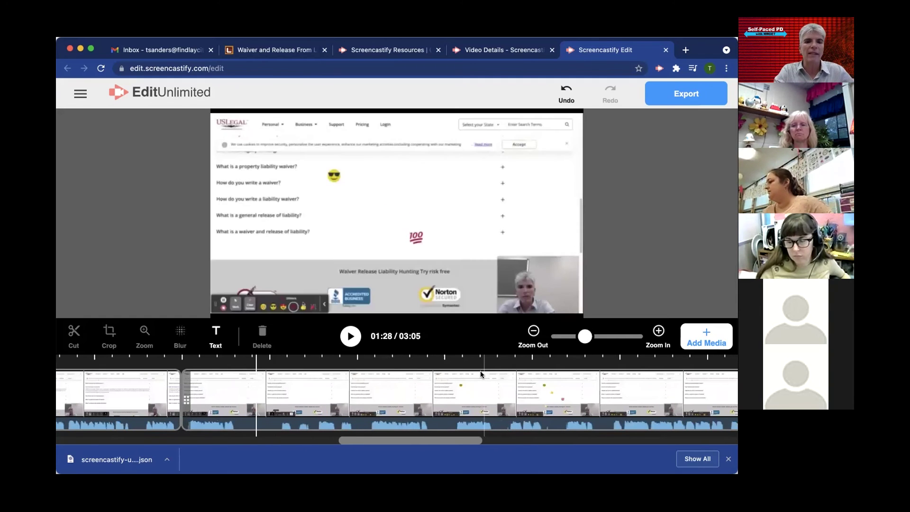
click(239, 398)
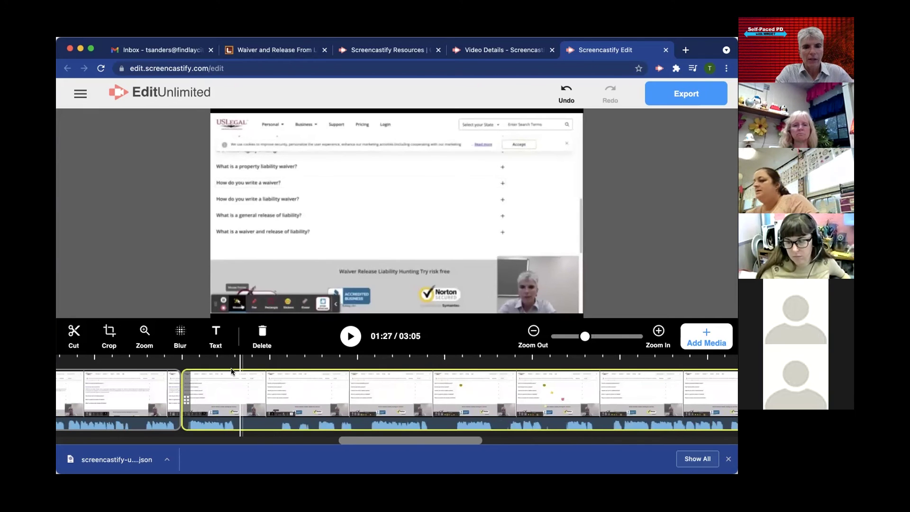
click(216, 335)
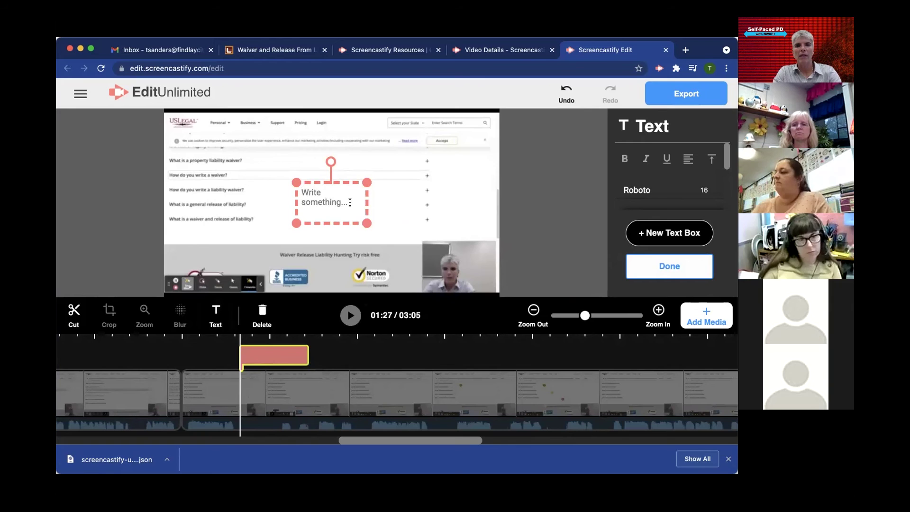
text(Tonya Sanders)
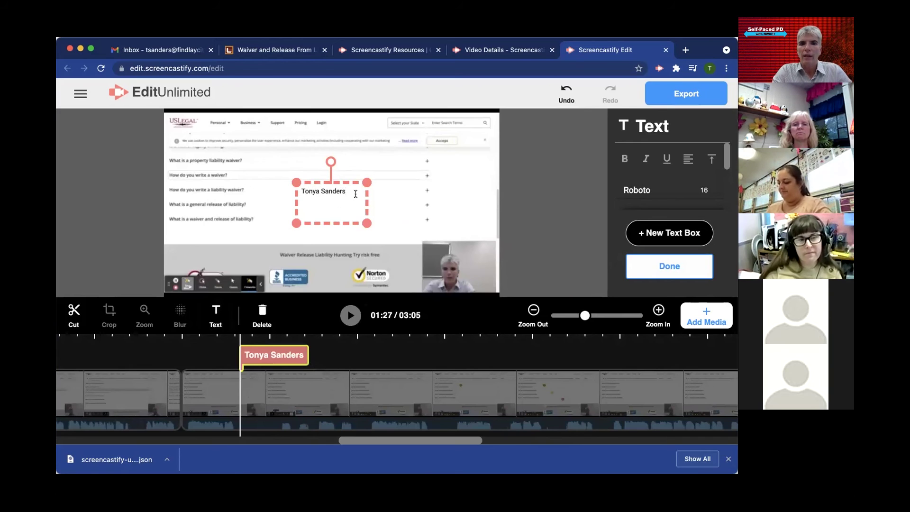
- Format the name text as italic in the Anton font and finish the text edit
drag(345, 193, 303, 186)
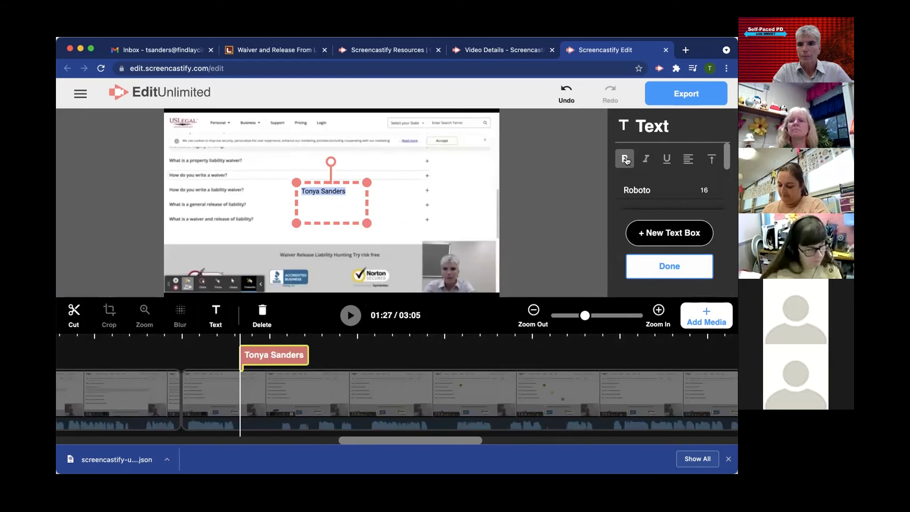
click(646, 159)
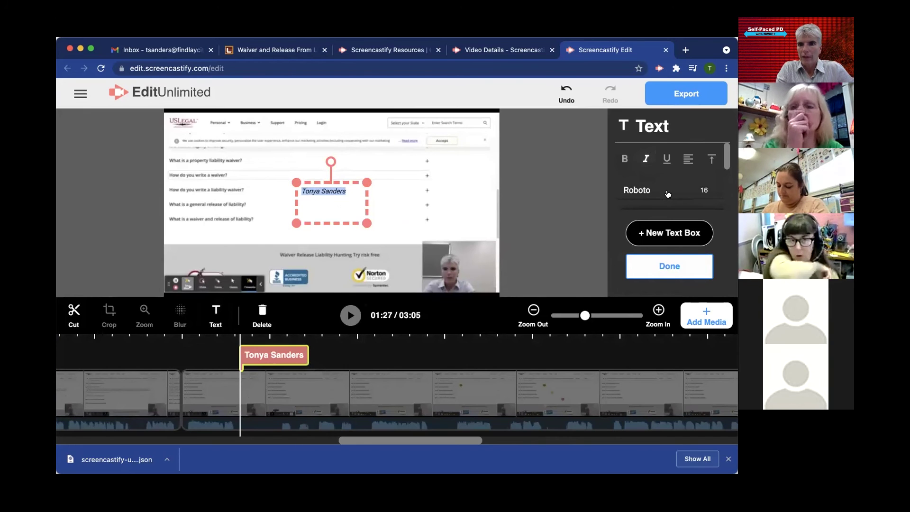
click(664, 192)
click(643, 242)
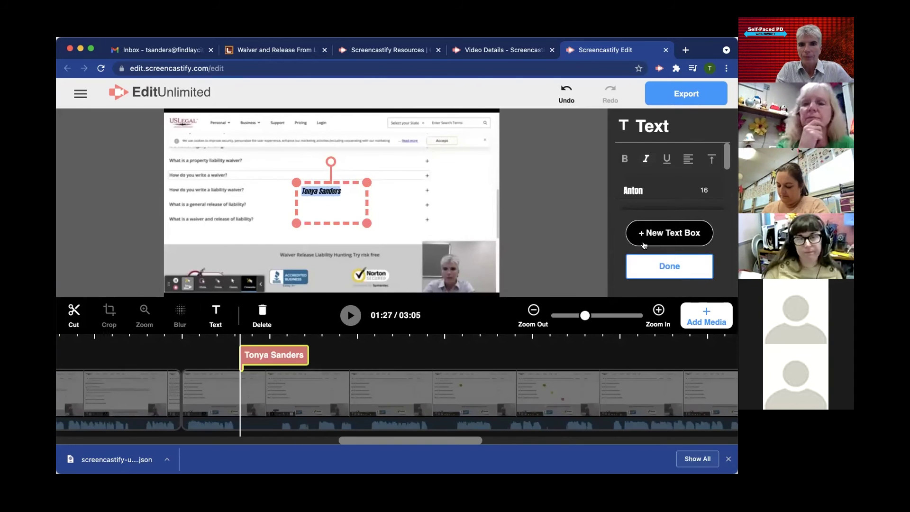
click(669, 262)
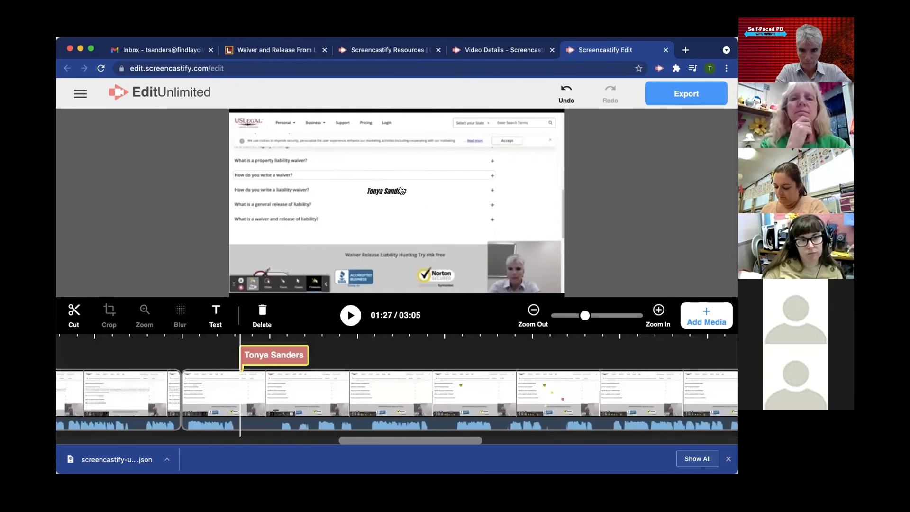
- Move the name text beside the plus signs of the question list and play the video briefly from 01:27
click(379, 197)
drag(333, 179, 213, 177)
drag(265, 197, 426, 186)
click(660, 259)
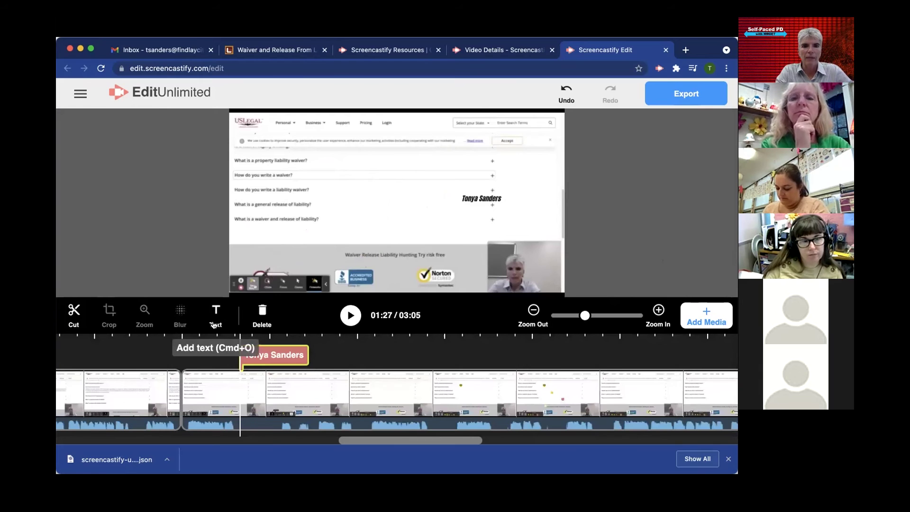
click(203, 337)
key(space)
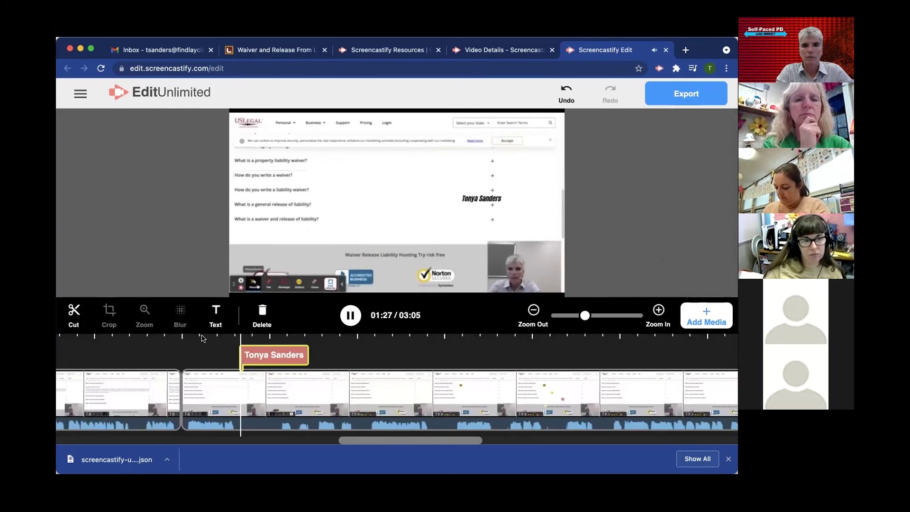
key(space)
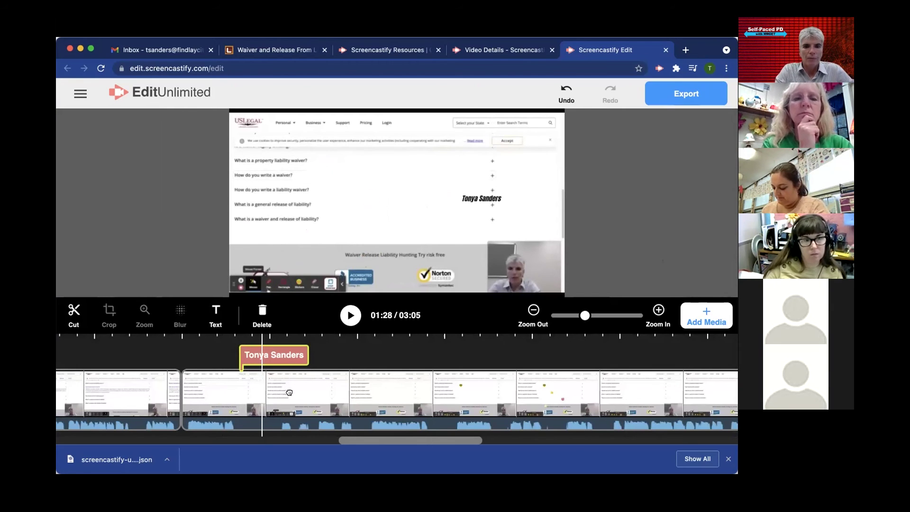
- Add a small blur over the presenter's face in the webcam inset at 01:30 and play that part to 01:33
click(290, 394)
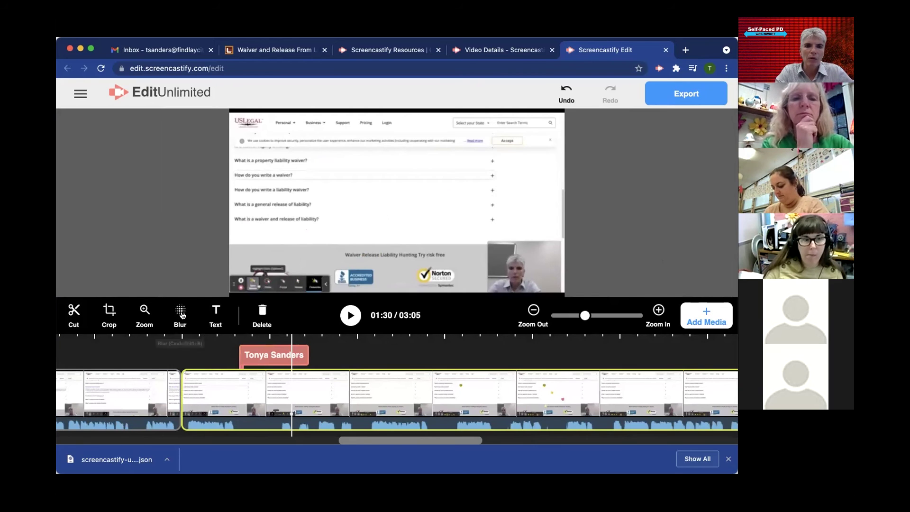
click(181, 314)
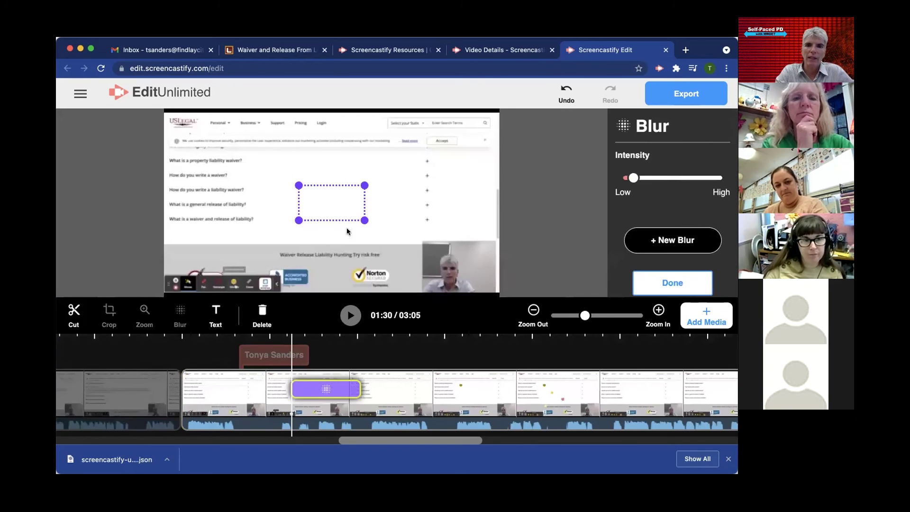
drag(326, 203, 445, 264)
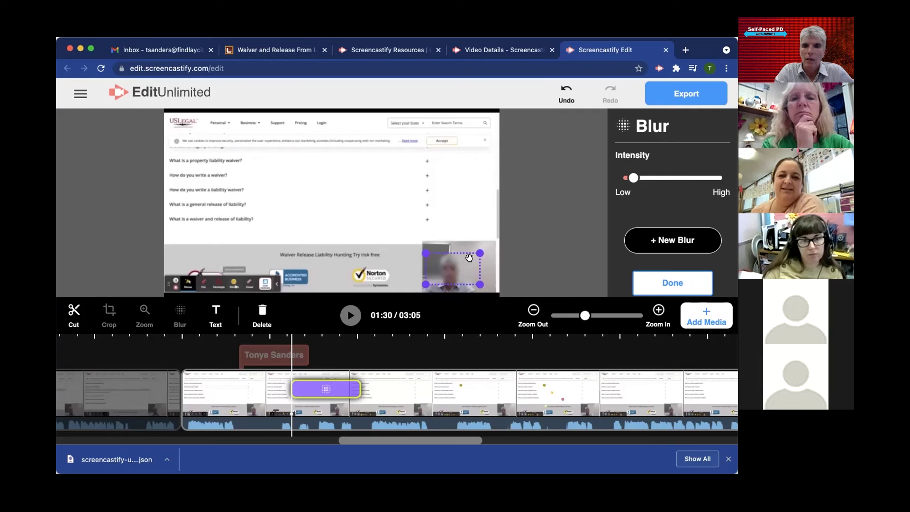
drag(478, 254, 443, 279)
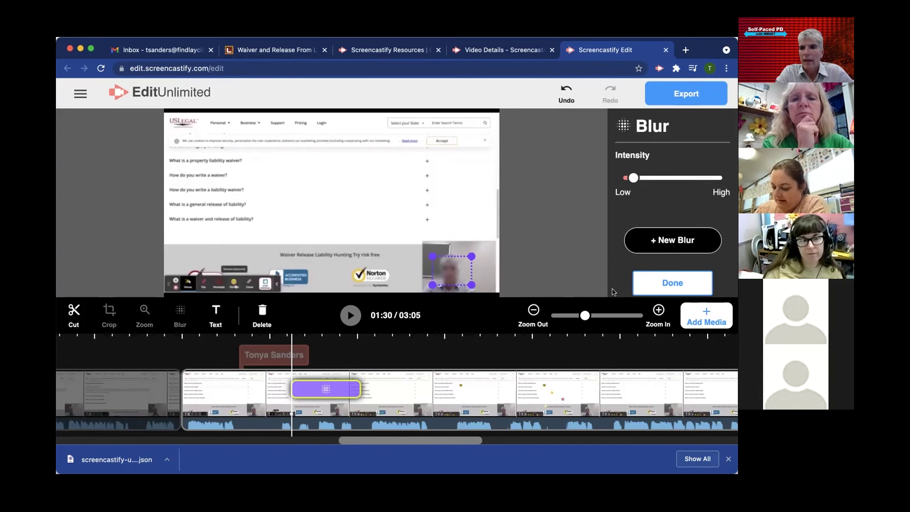
click(635, 289)
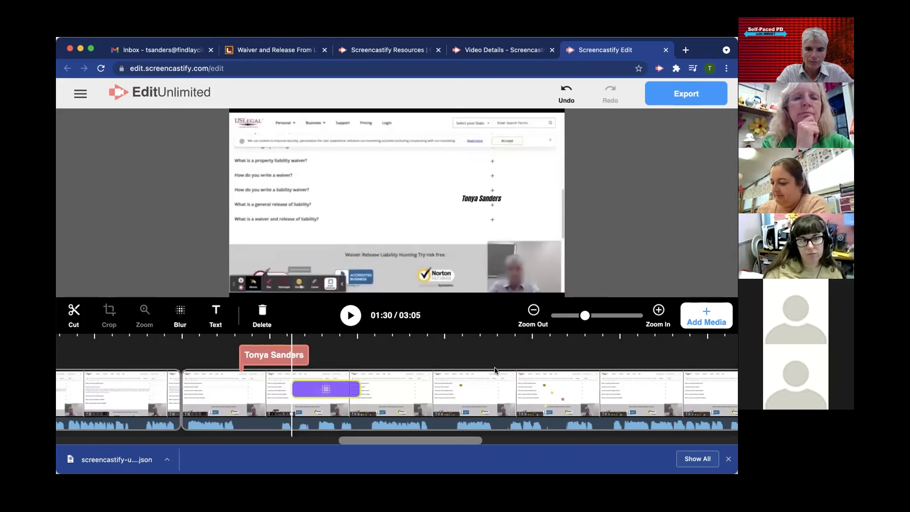
key(space)
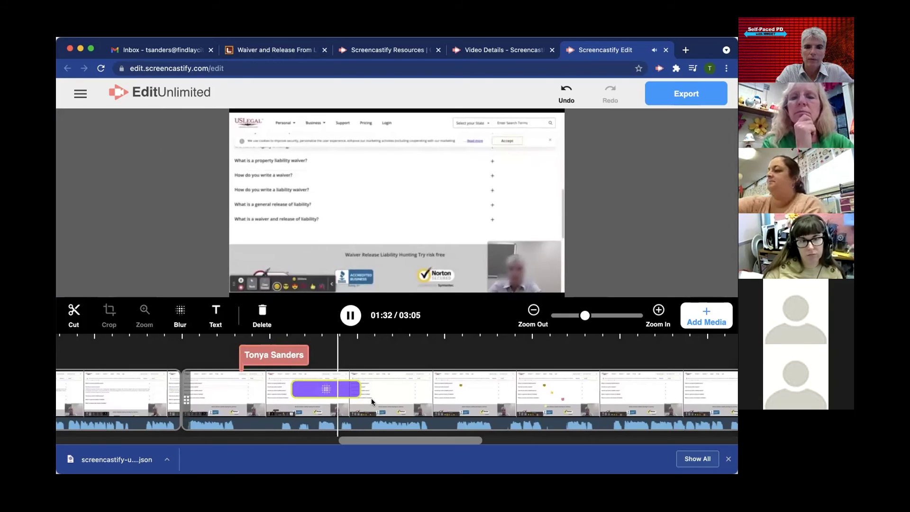
key(space)
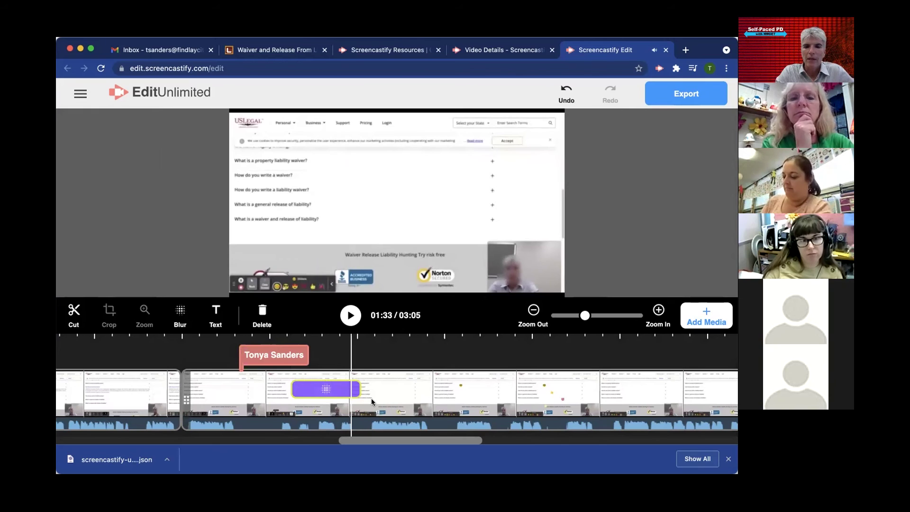
- Open the options for adding media to the project
mouse_move(260, 356)
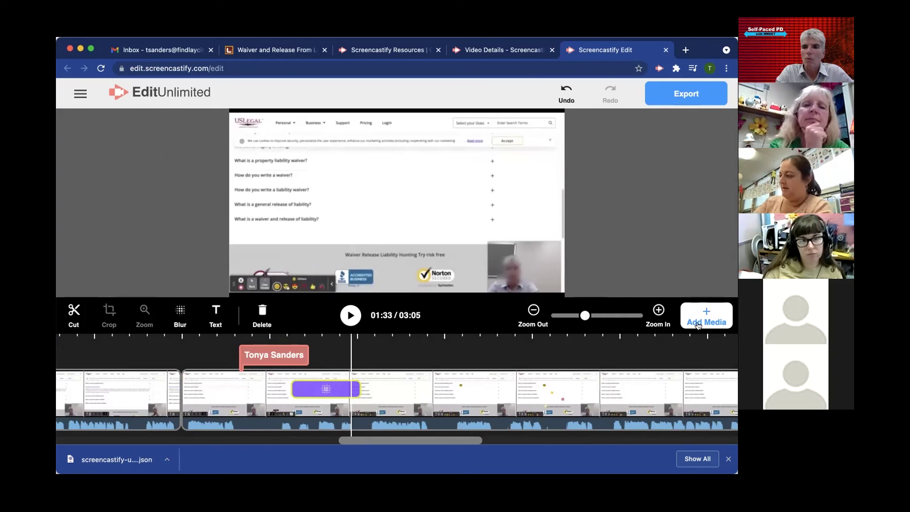
click(703, 317)
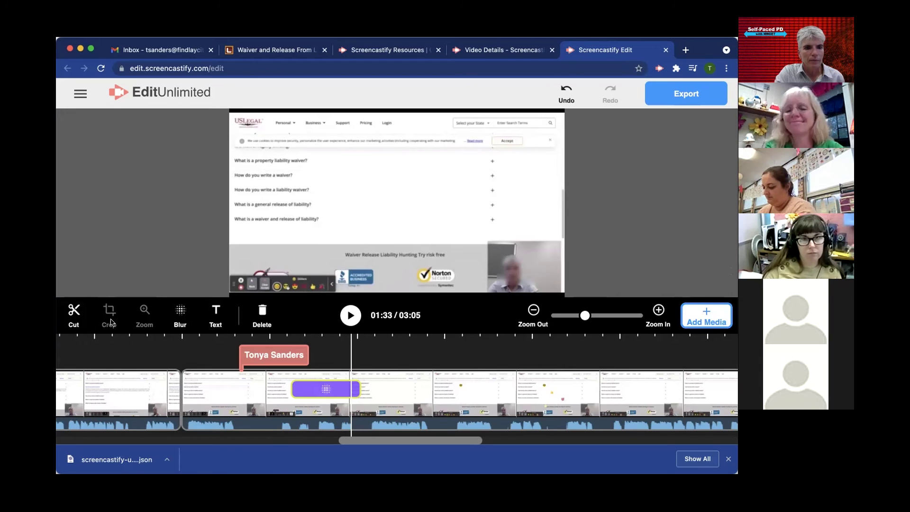
- Crop the clip at 01:37 to the waiver question list, excluding the page header and webcam, and play it to 01:41
click(414, 389)
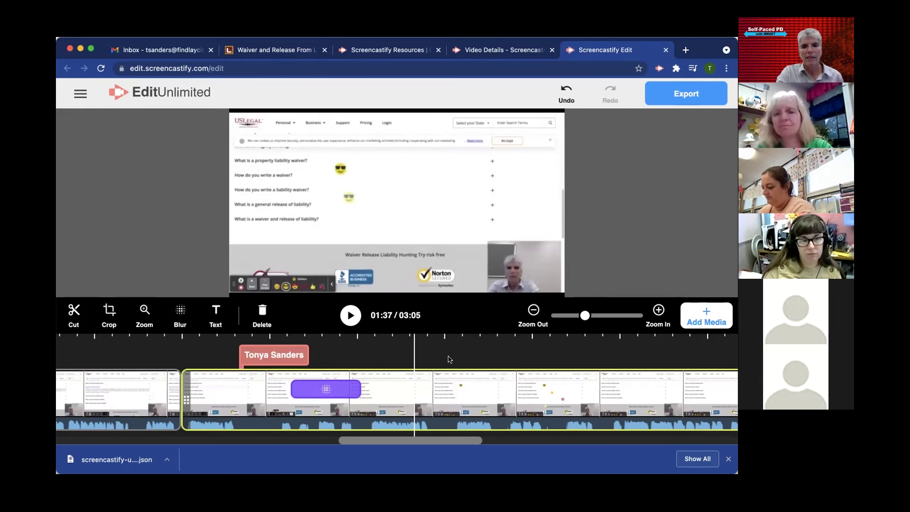
click(109, 314)
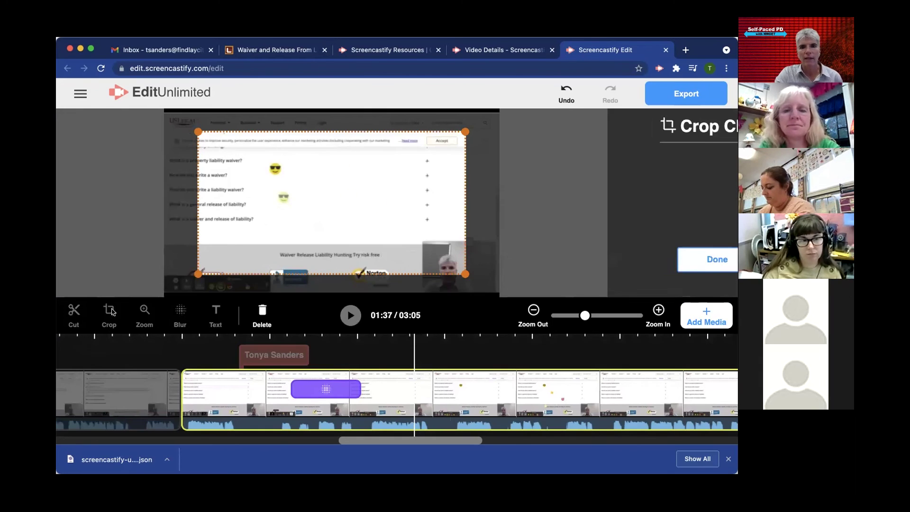
drag(199, 130, 268, 169)
drag(363, 207, 261, 182)
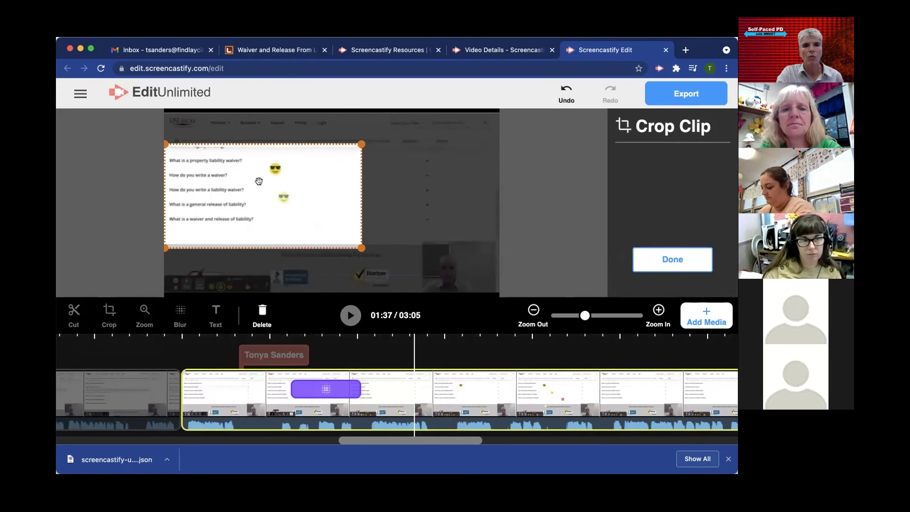
click(689, 261)
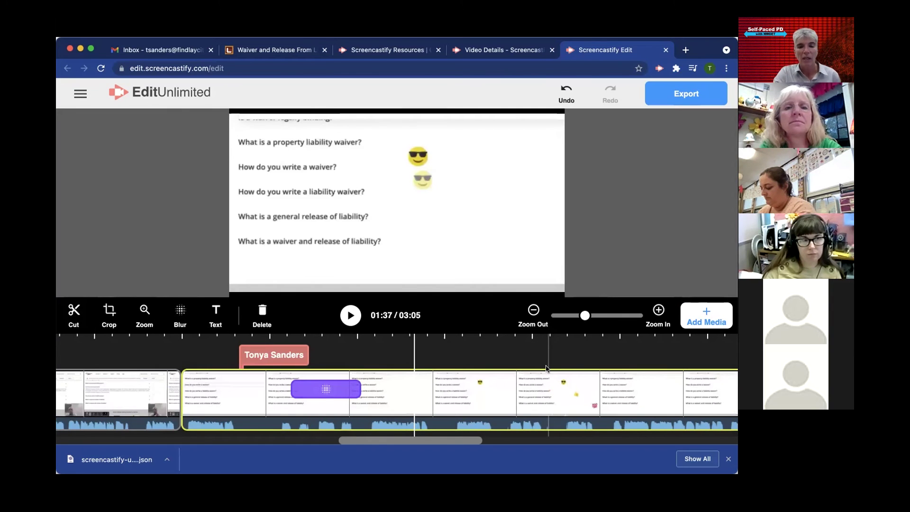
key(space)
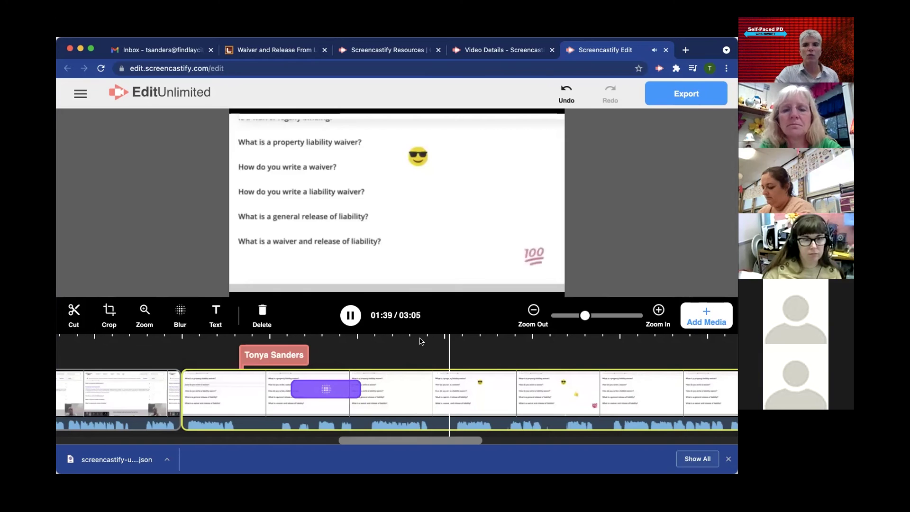
key(space)
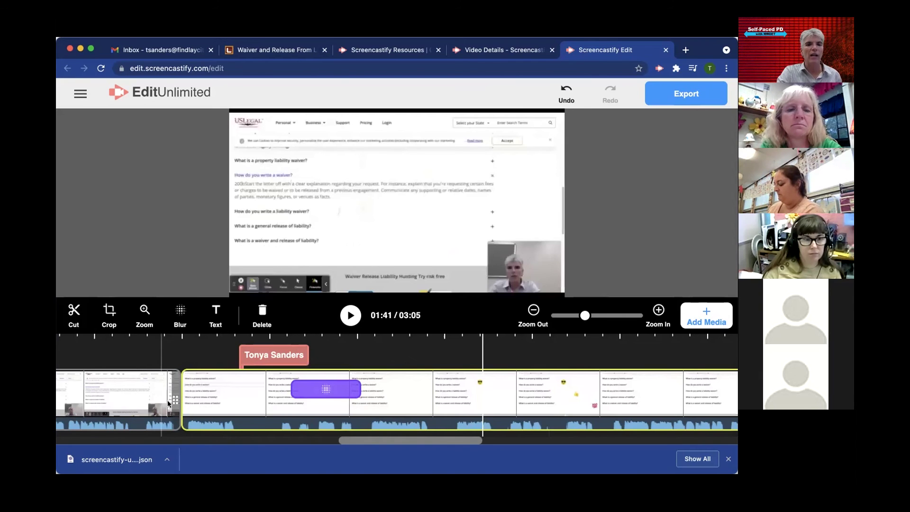
- Compare the uncropped clip at 01:17 with the cropped clip that follows it on the timeline
scroll(220, 402, left, 3)
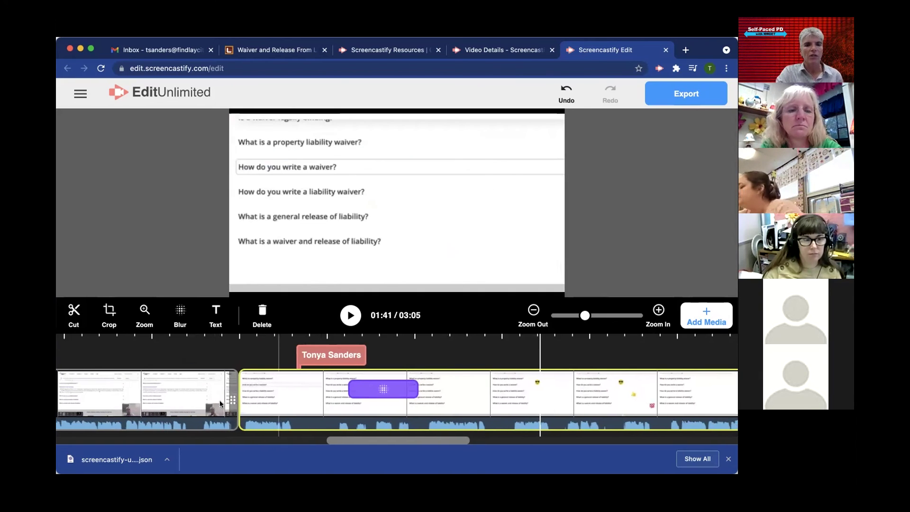
scroll(219, 400, left, 10)
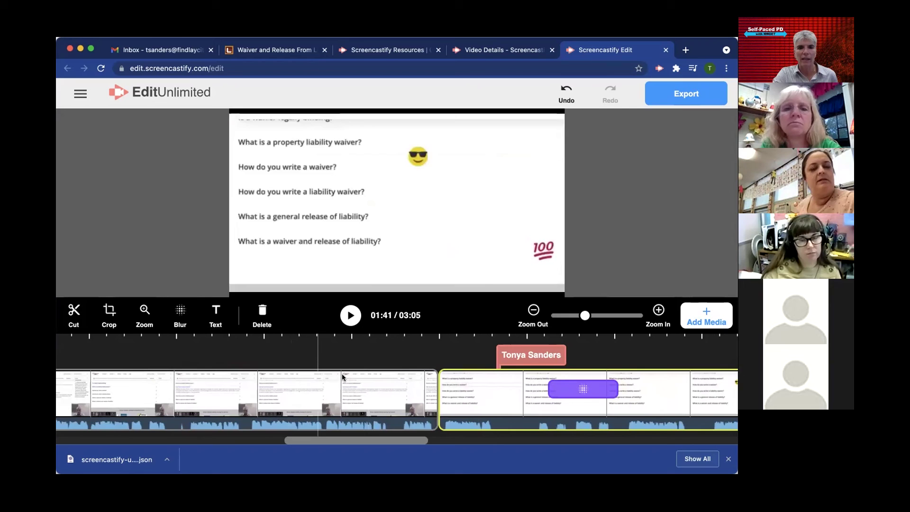
click(323, 387)
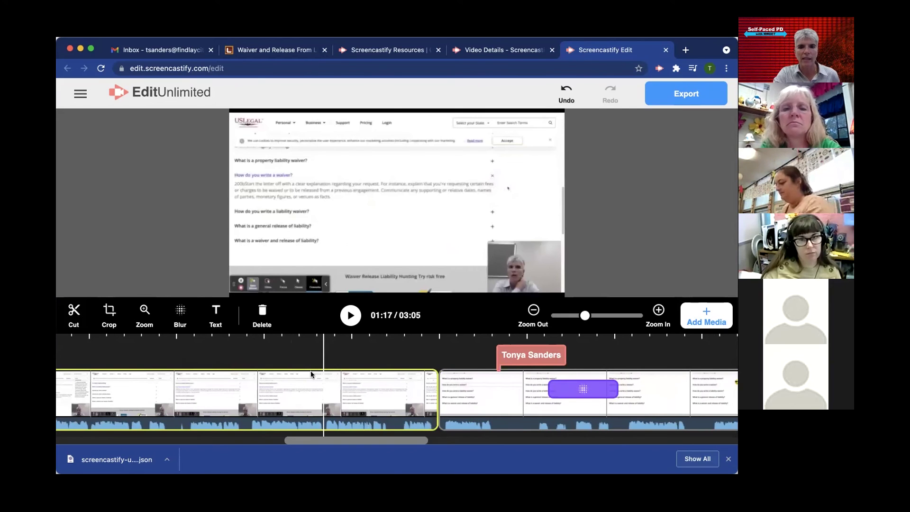
scroll(513, 394, right, 2)
scroll(513, 393, right, 10)
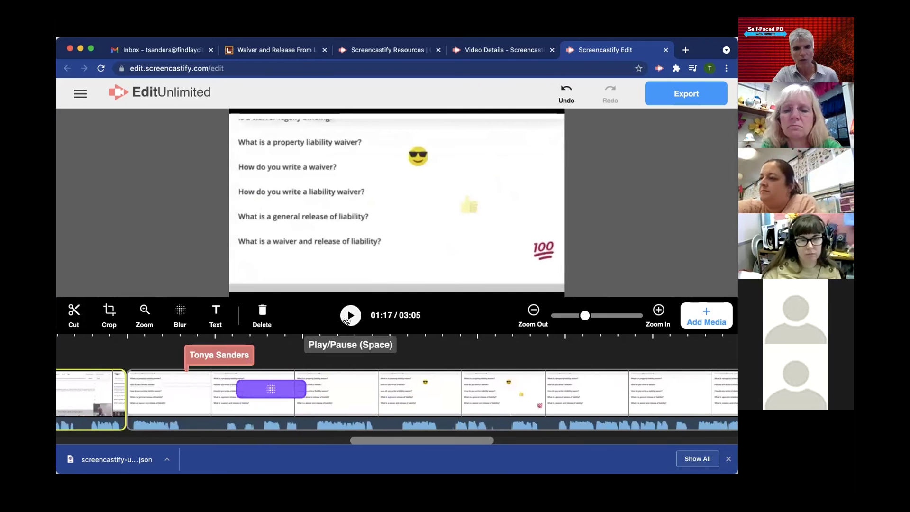
scroll(451, 386, right, 6)
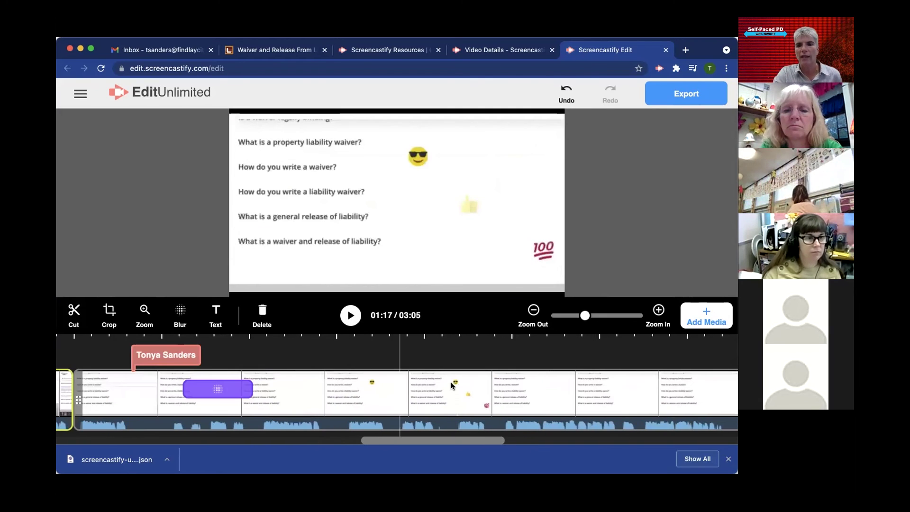
- Export the edited video to Screencastify with the title "Final Screen edit"
click(695, 95)
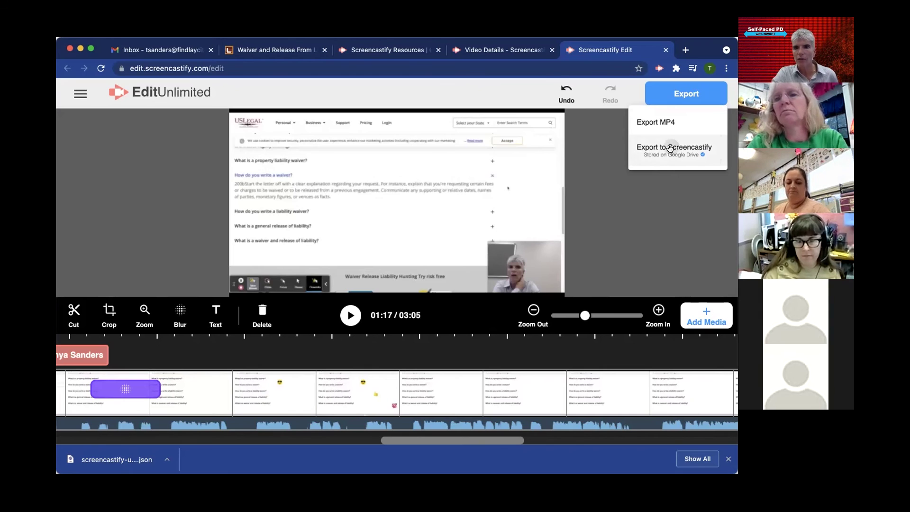
click(671, 148)
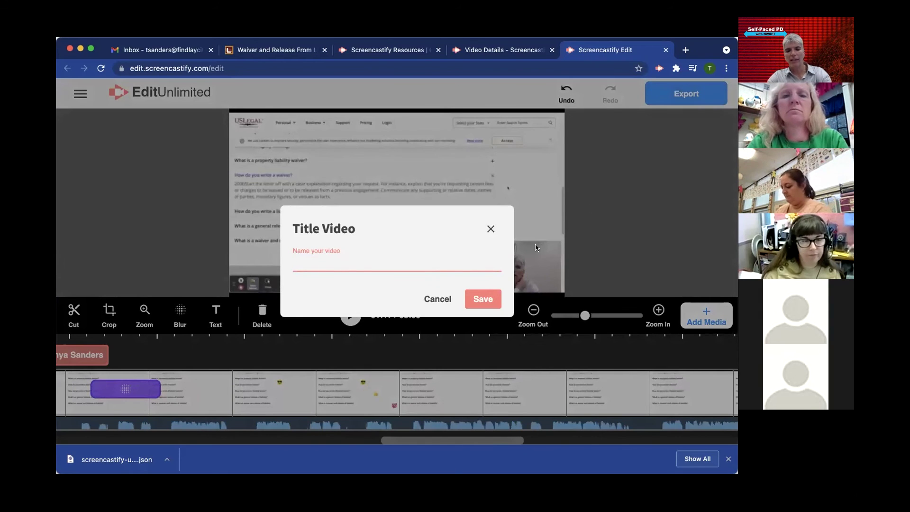
text(Final )
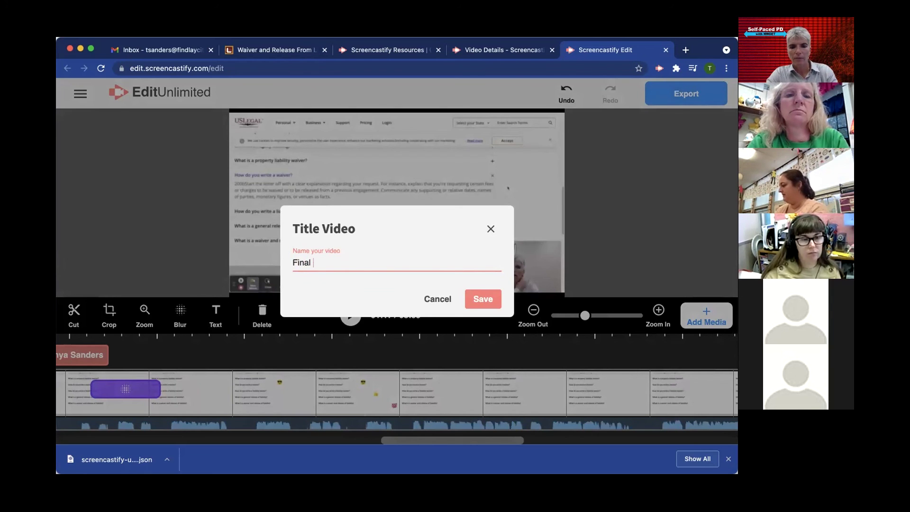
text(Scren)
text( edi)
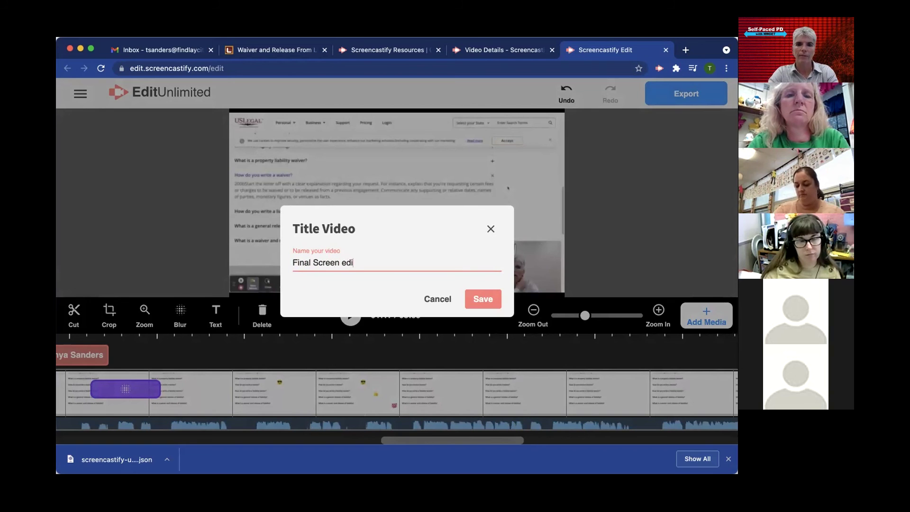
text(t)
click(486, 299)
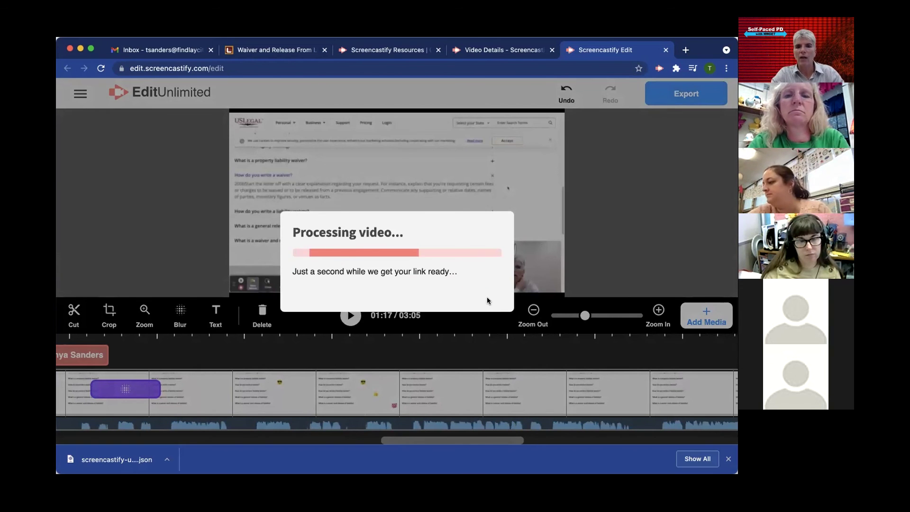